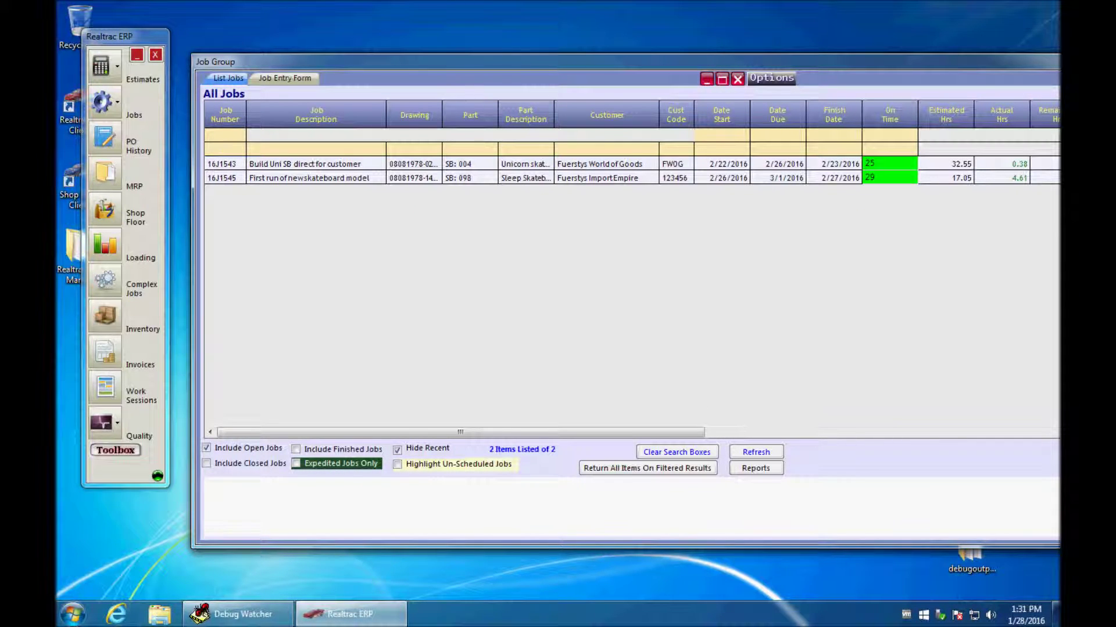
- Open job 16J1545 (10 Sleep Skateboards at $145.110) in the Job Entry Form
{"action": "left_click", "coordinate": [226, 179]}
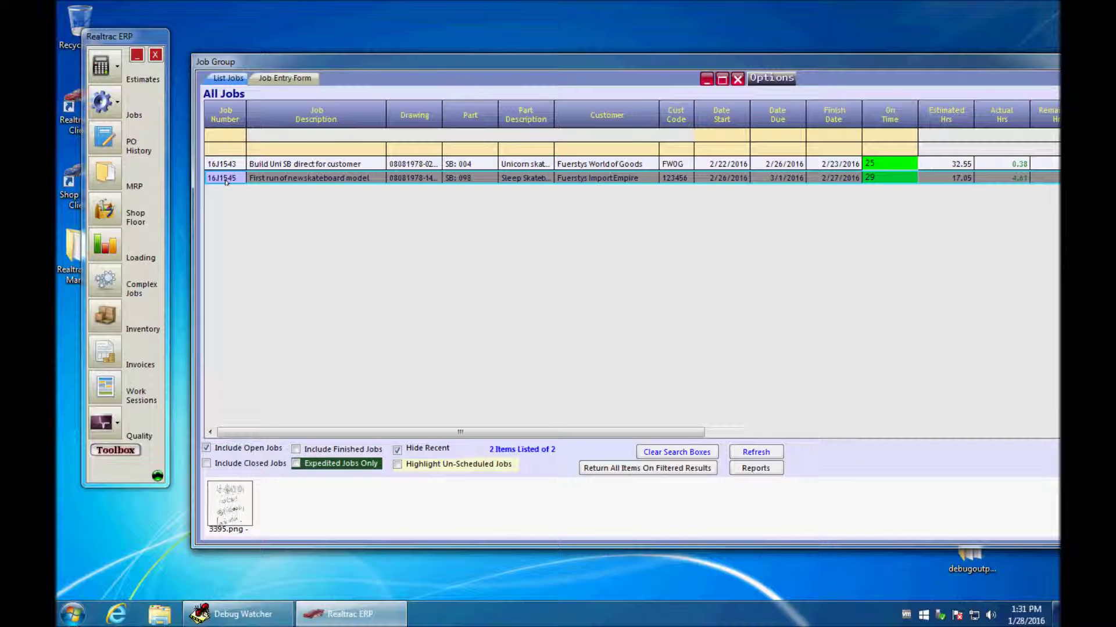
{"action": "double_click", "coordinate": [226, 180]}
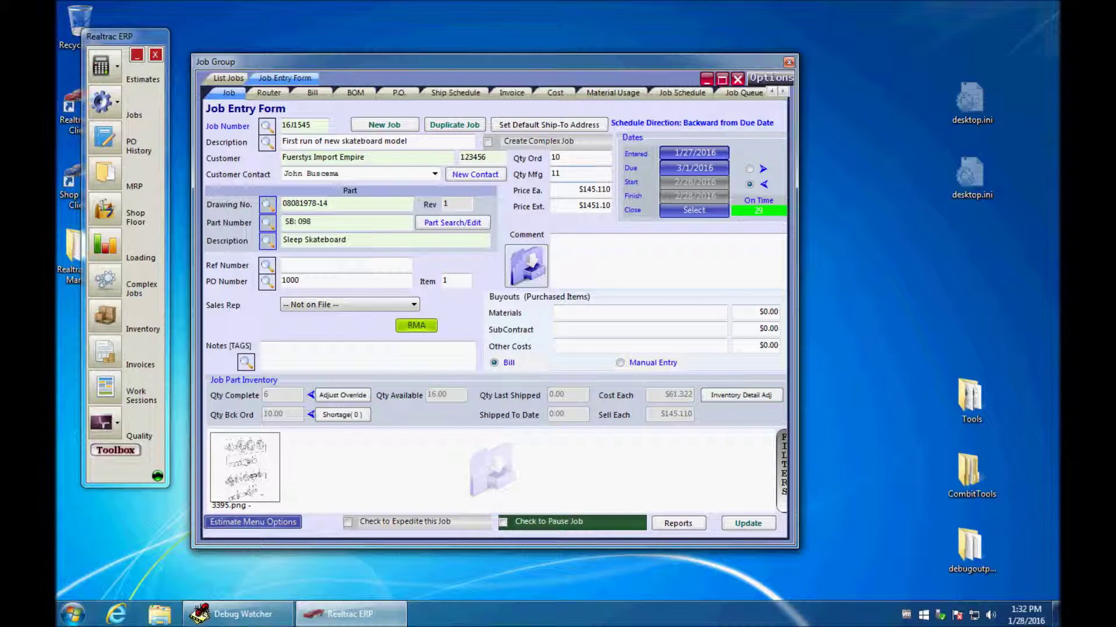
{"action": "left_click", "coordinate": [512, 93]}
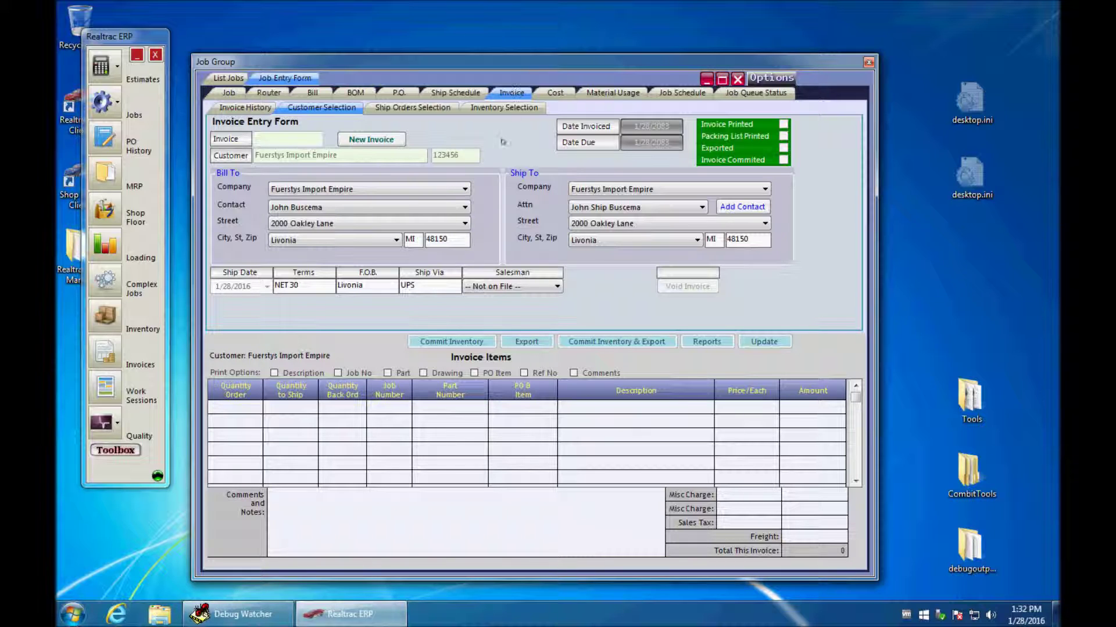
{"action": "left_click", "coordinate": [375, 139]}
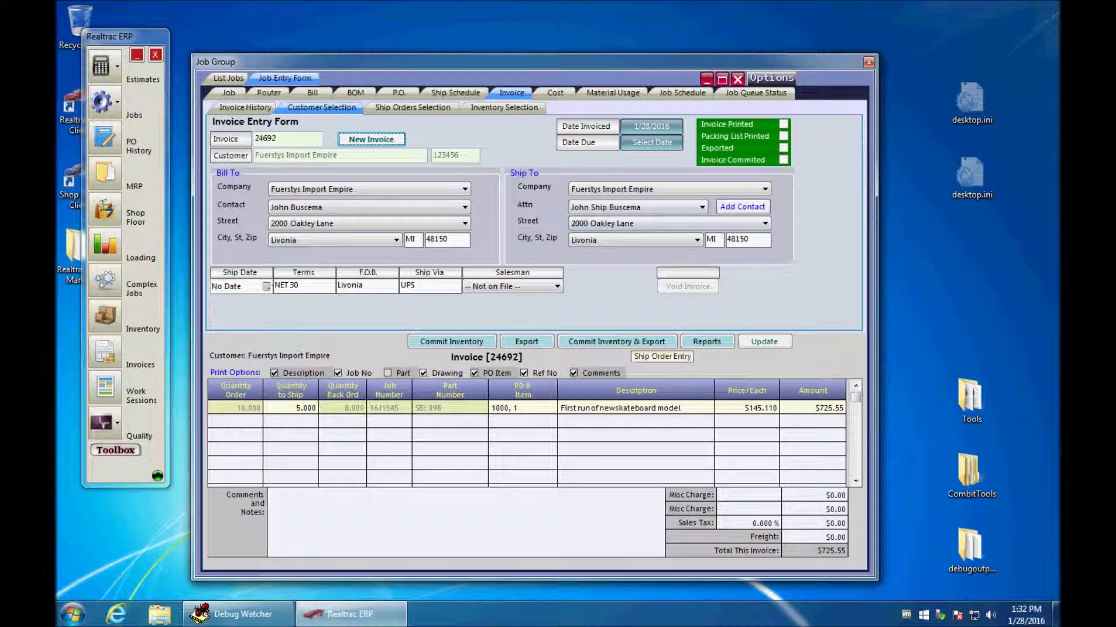
{"action": "left_click", "coordinate": [765, 223]}
{"action": "left_click", "coordinate": [754, 244]}
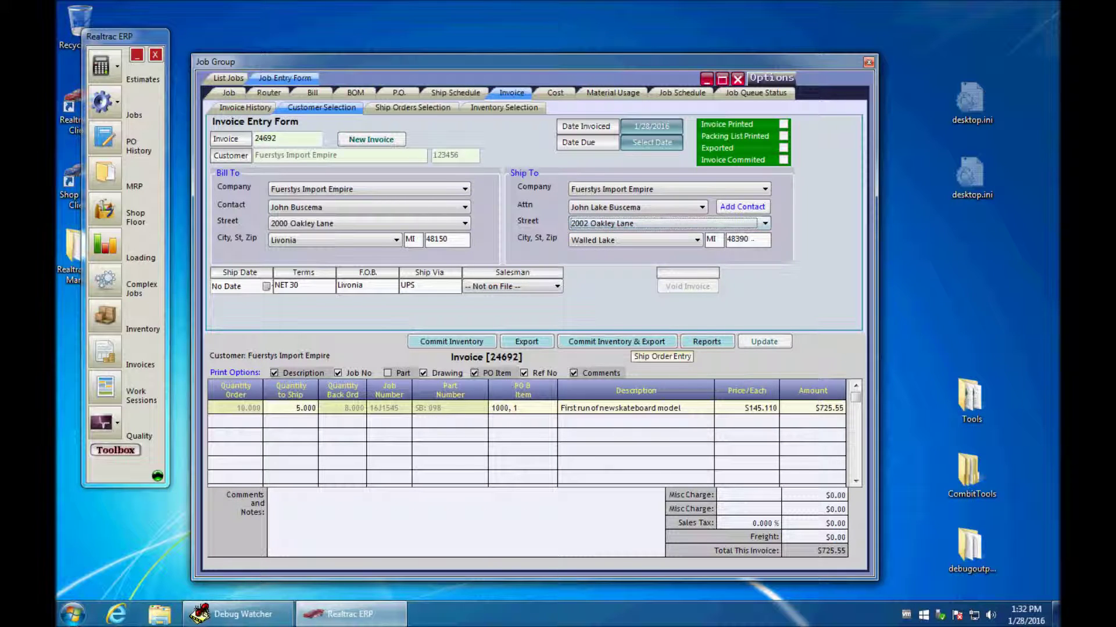
{"action": "double_click", "coordinate": [314, 285]}
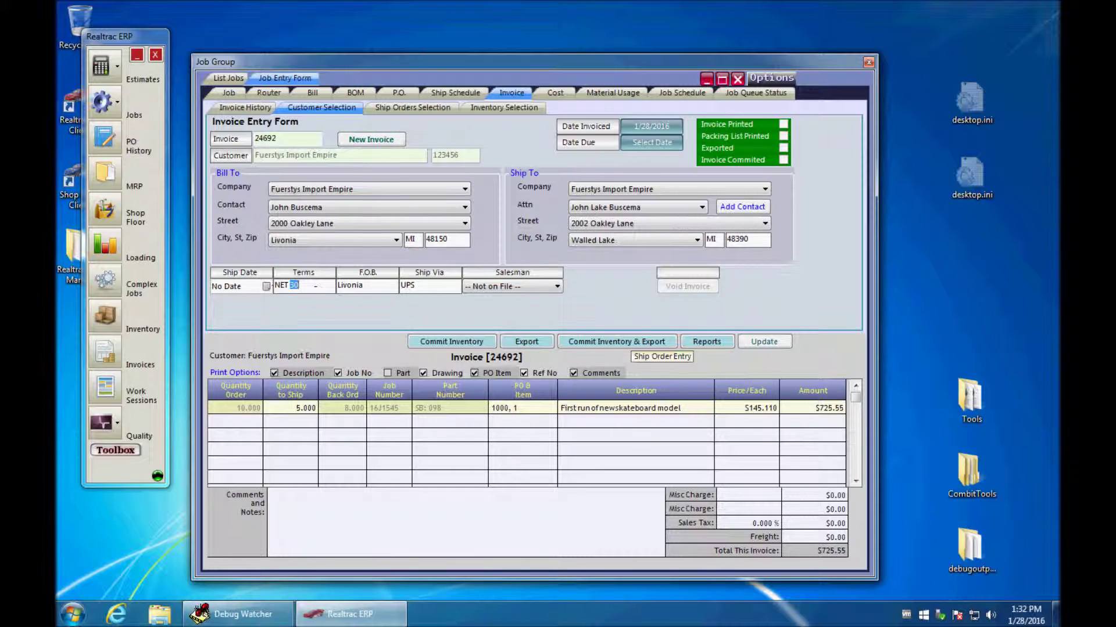
{"action": "type", "text": "60"}
- Review the skateboard line item's PO item, unit price and amount
{"action": "left_click", "coordinate": [457, 410]}
{"action": "left_click", "coordinate": [532, 408]}
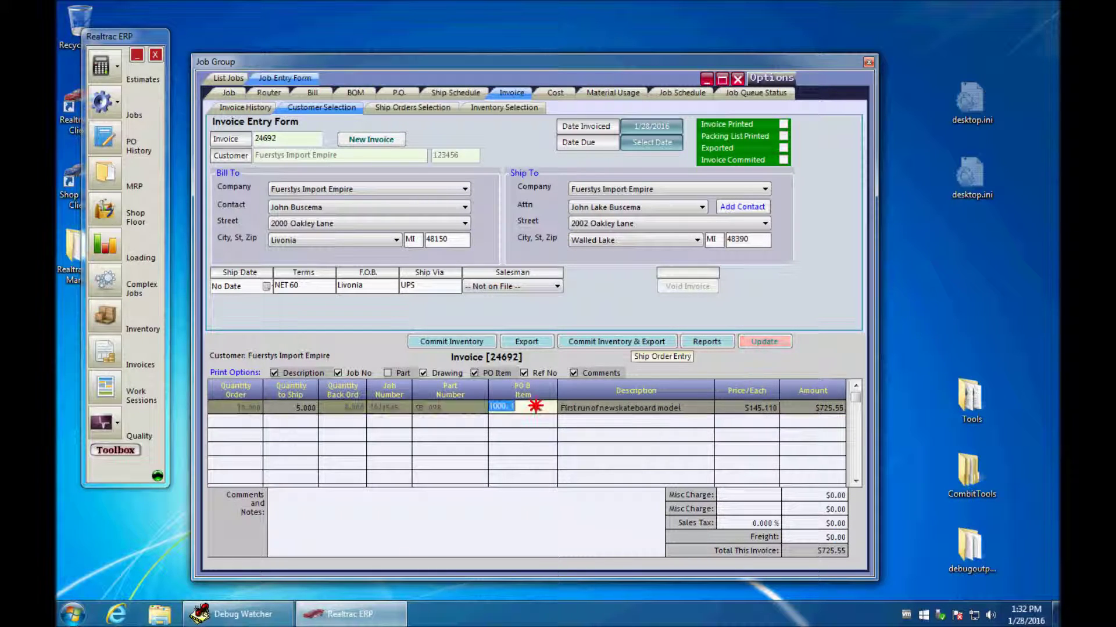
{"action": "left_click", "coordinate": [689, 408]}
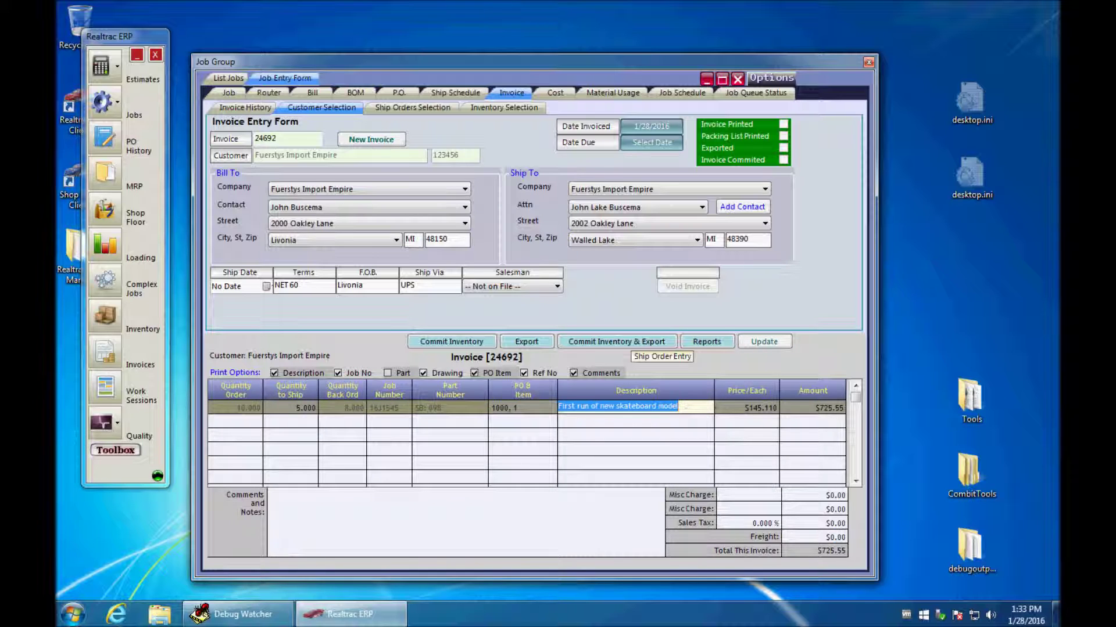
{"action": "left_click", "coordinate": [733, 406]}
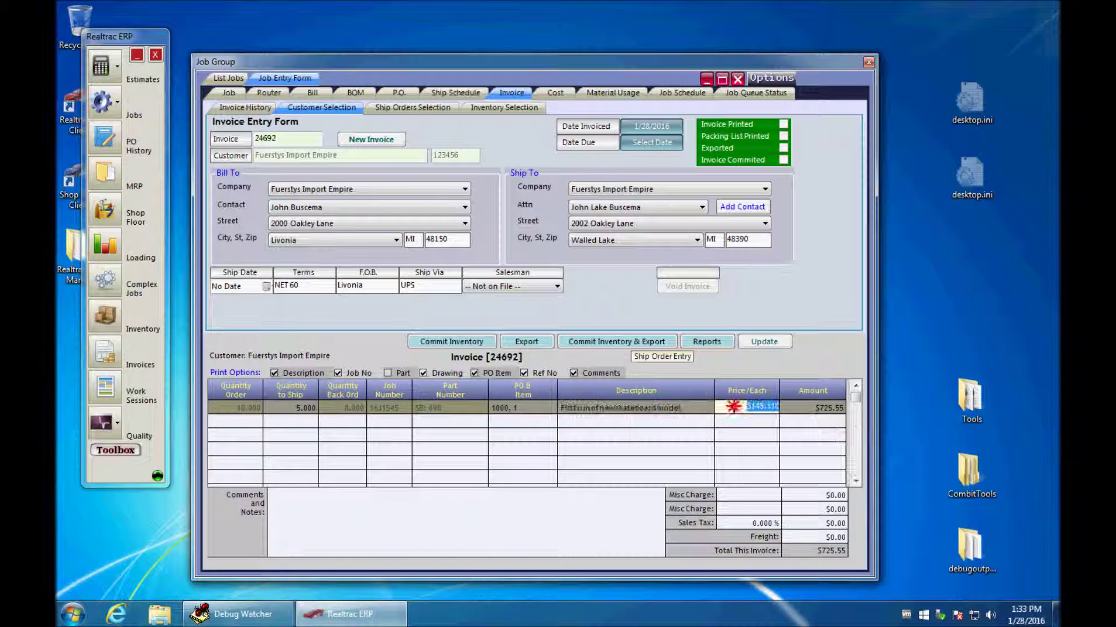
{"action": "left_click", "coordinate": [790, 410]}
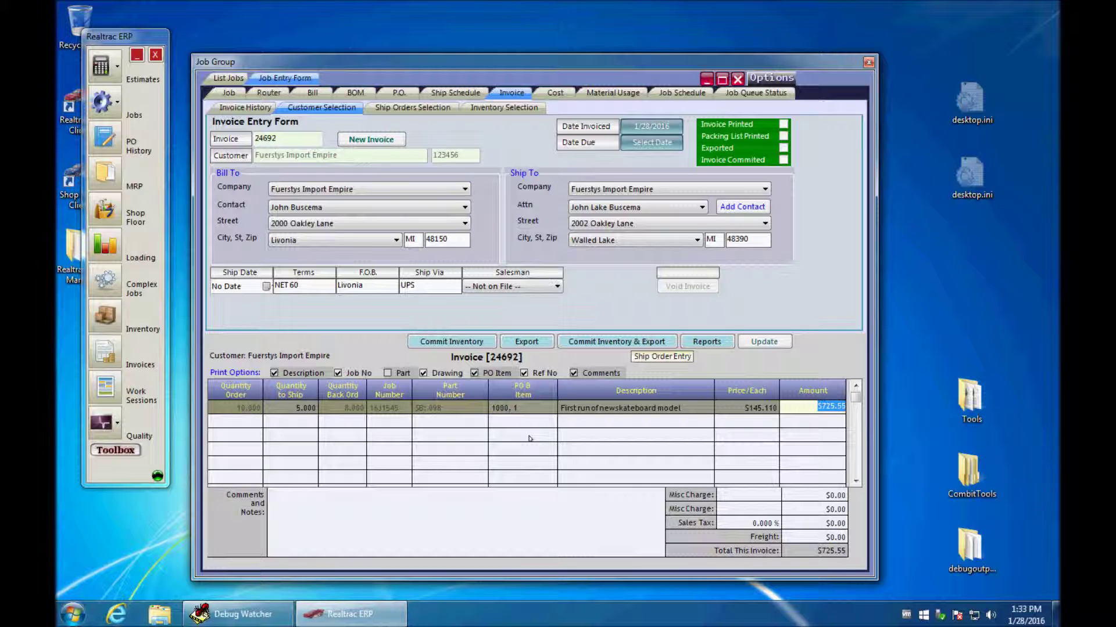
- Set the line's quantity to ship to 2, save the invoice, and commit its inventory
{"action": "left_click", "coordinate": [297, 408]}
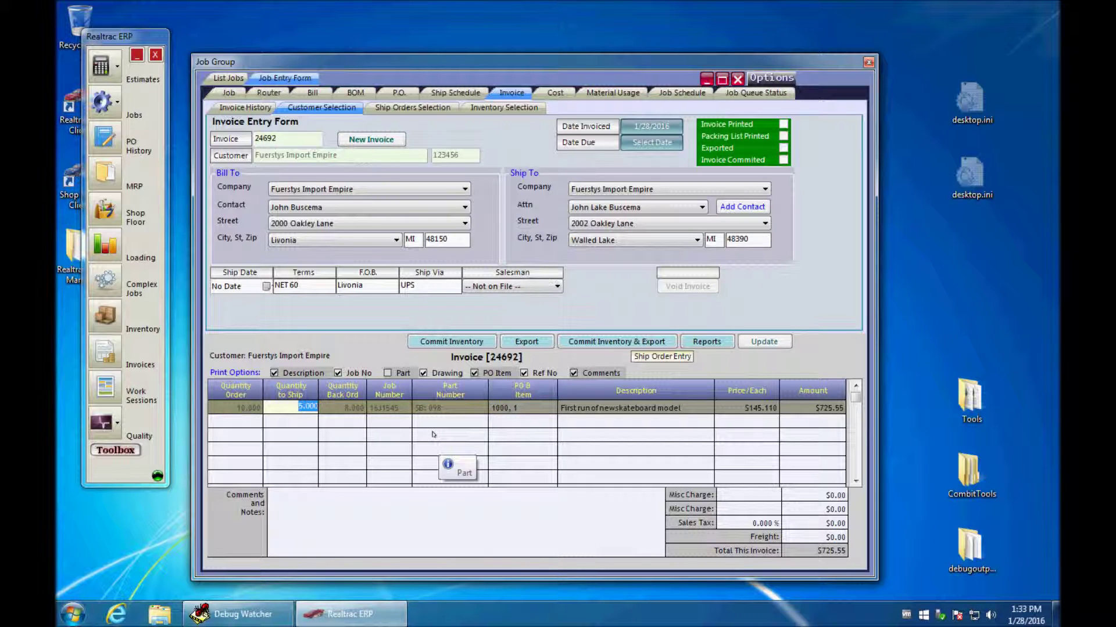
{"action": "type", "text": "2"}
{"action": "key", "text": "Tab"}
{"action": "left_click", "coordinate": [764, 341]}
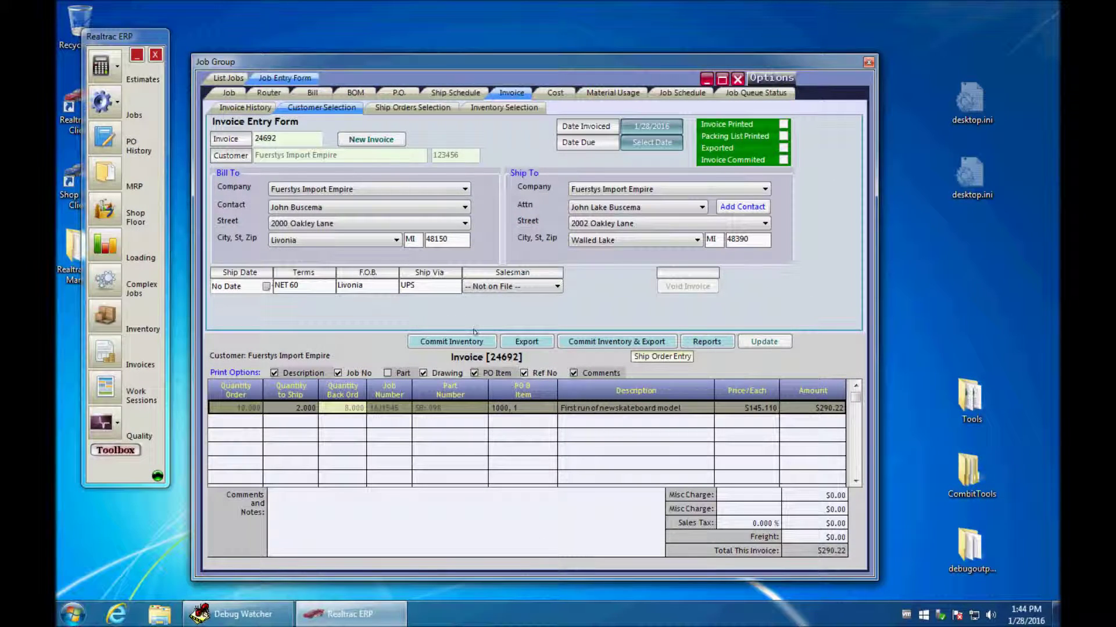
{"action": "left_click", "coordinate": [459, 341]}
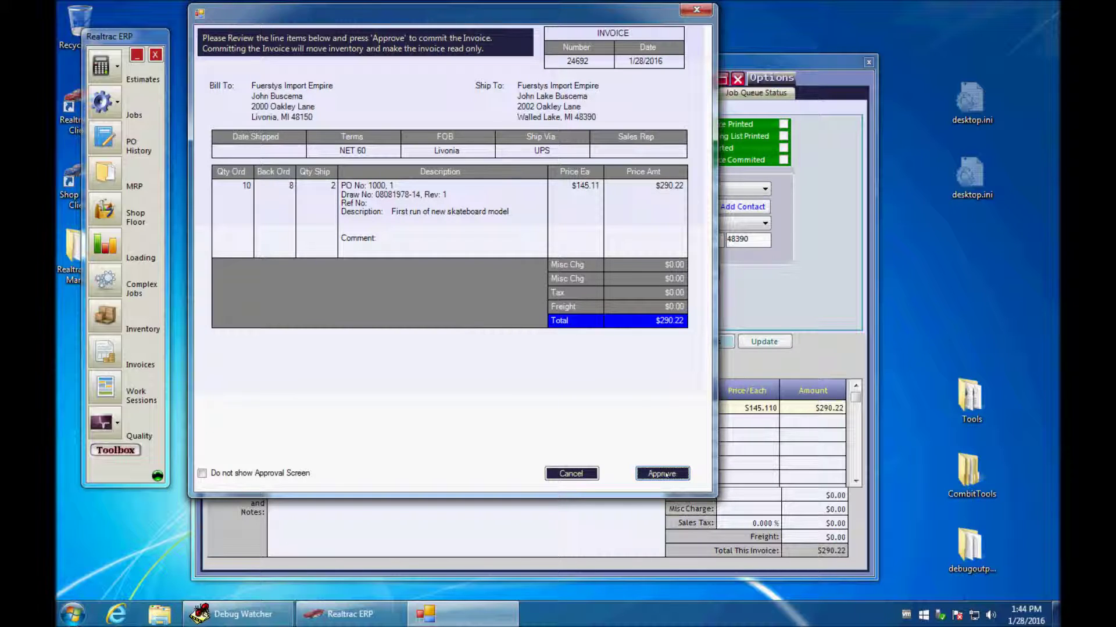
- Approve committing invoice 24692's inventory on the approval screen
{"action": "left_click", "coordinate": [663, 473]}
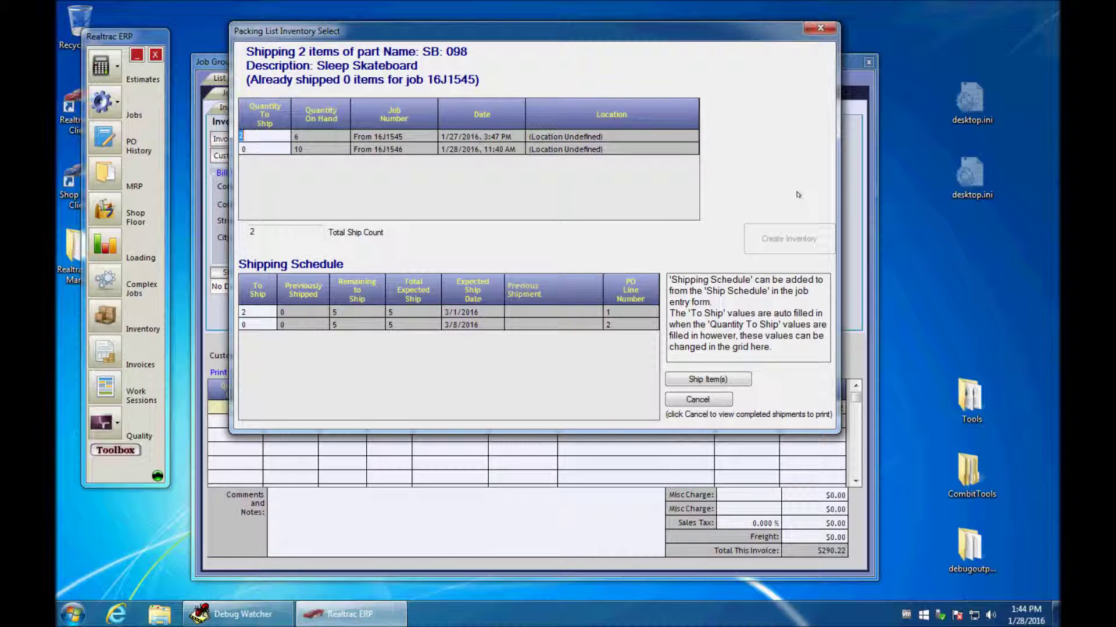
- Review the on-hand stock from jobs 16J1545 and 16J1546 in the packing list selection
{"action": "left_click", "coordinate": [407, 137]}
{"action": "left_click", "coordinate": [402, 150]}
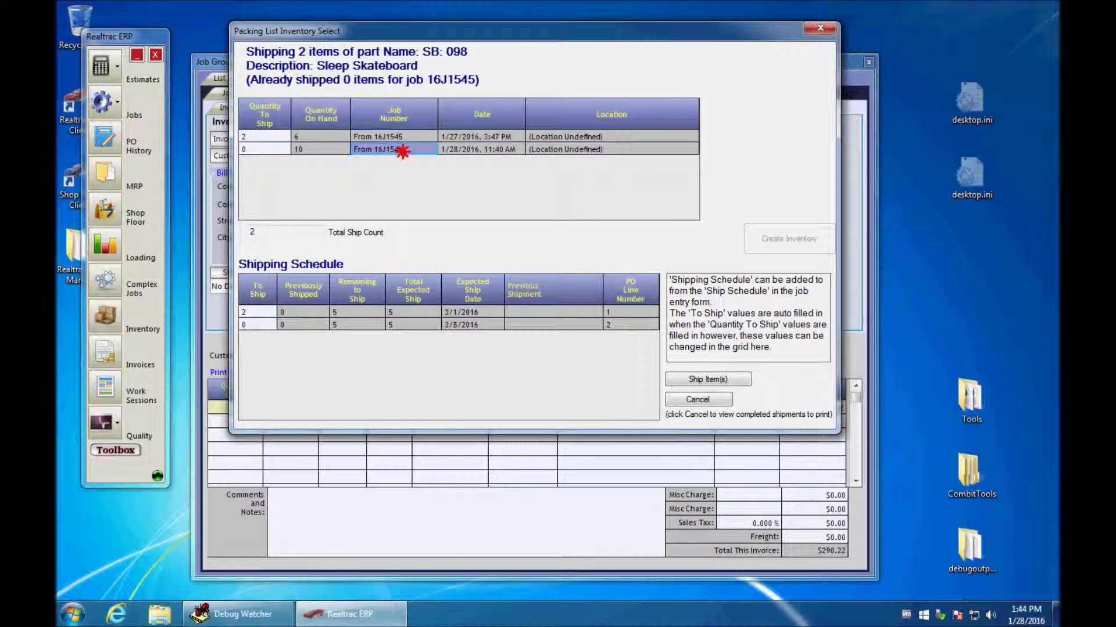
{"action": "left_click", "coordinate": [326, 150]}
{"action": "left_click", "coordinate": [326, 136]}
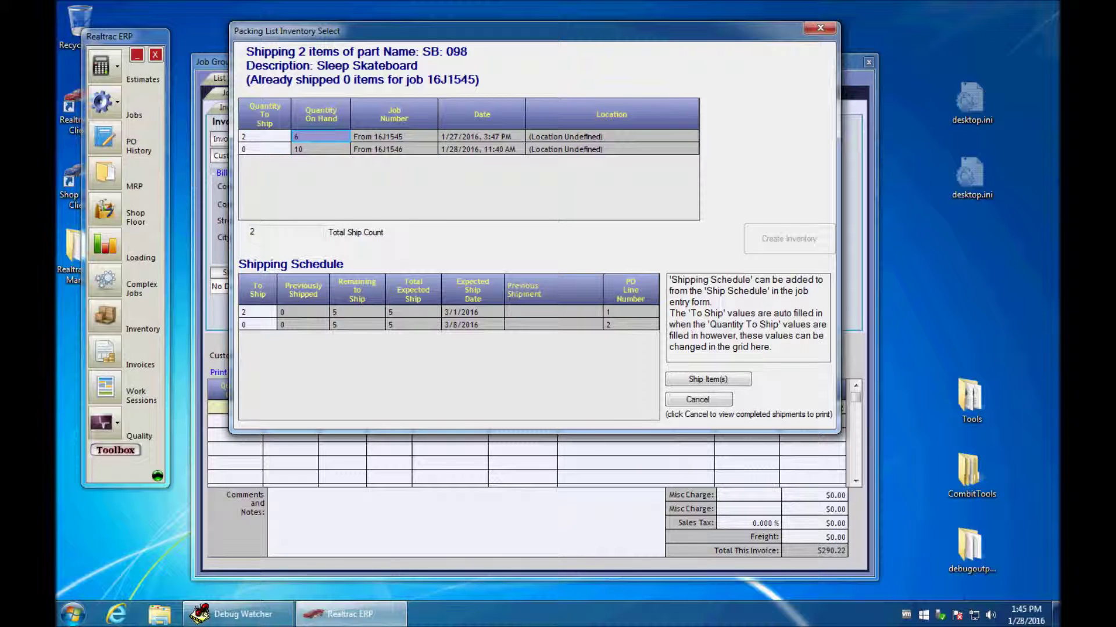
- Set Quantity To Ship to 2 from job 16J1545 and 0 from job 16J1546
{"action": "left_click", "coordinate": [252, 138]}
{"action": "type", "text": "0"}
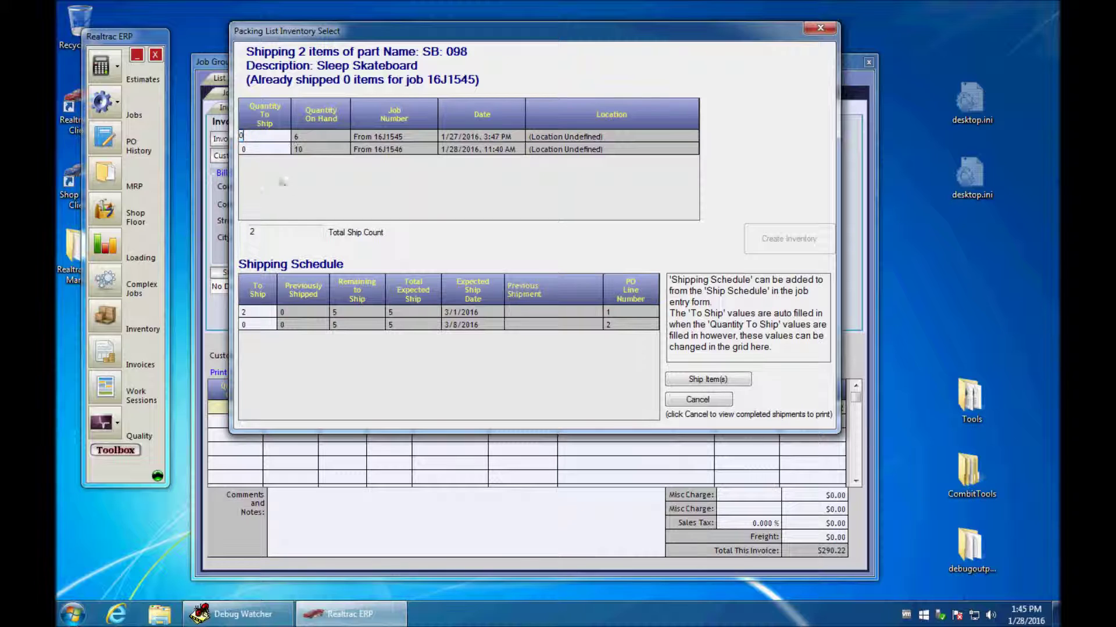
{"action": "left_click", "coordinate": [254, 150]}
{"action": "type", "text": "2"}
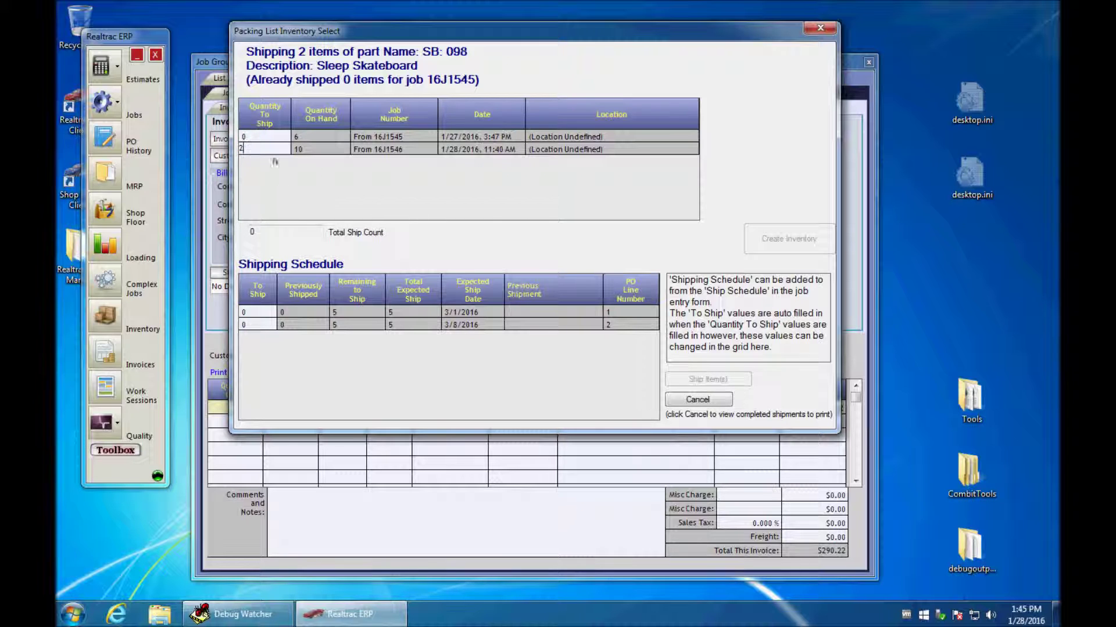
{"action": "left_click", "coordinate": [275, 139]}
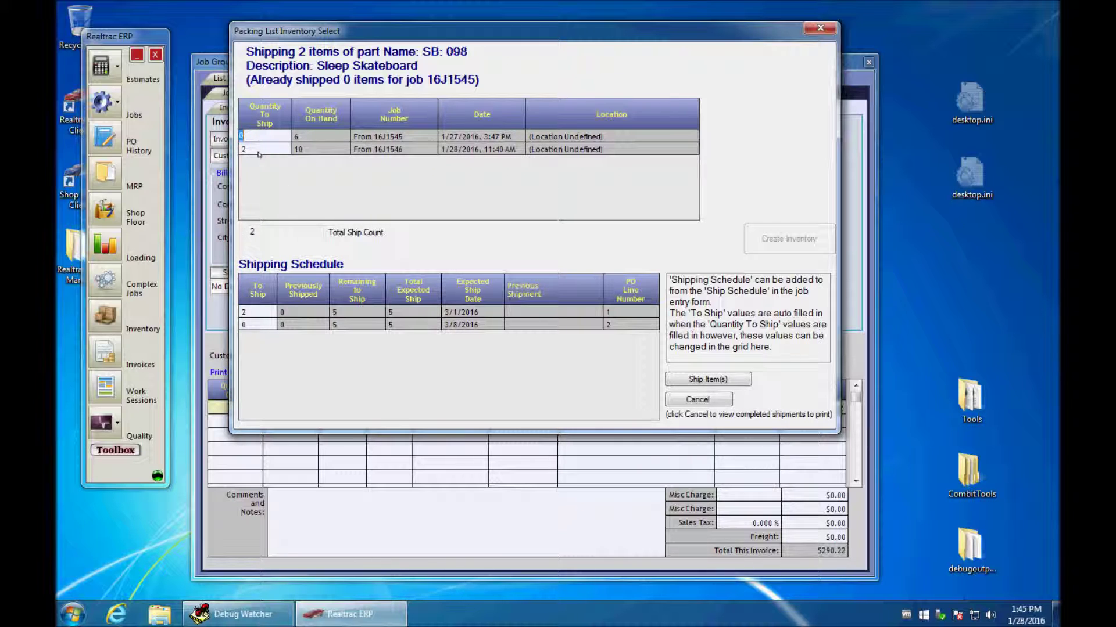
{"action": "type", "text": "2"}
{"action": "key", "text": "Return"}
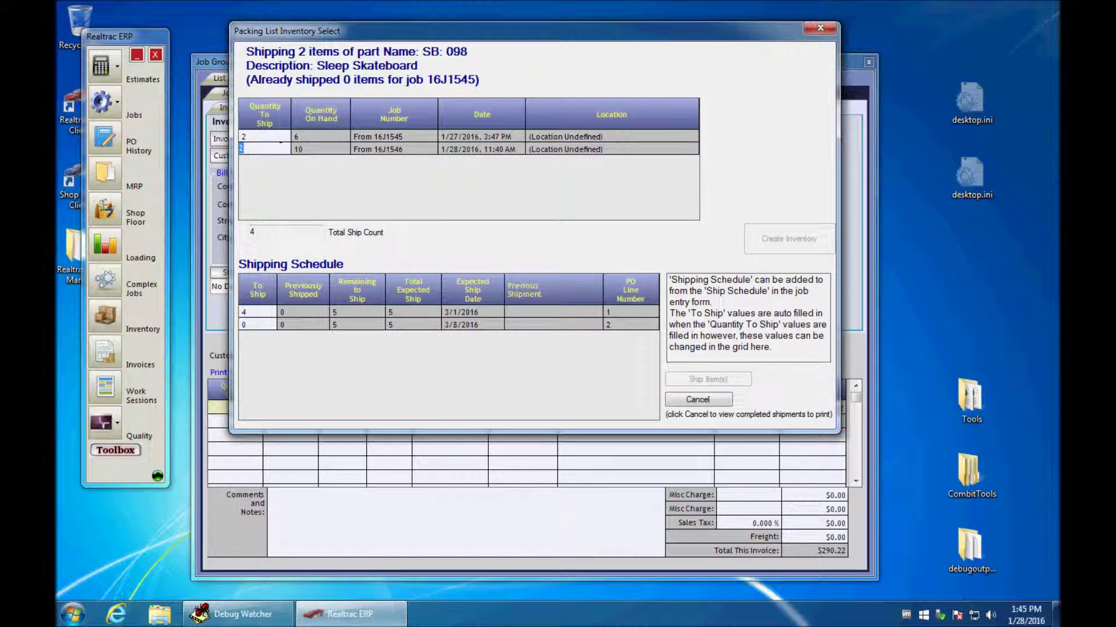
{"action": "type", "text": "0"}
{"action": "key", "text": "Return"}
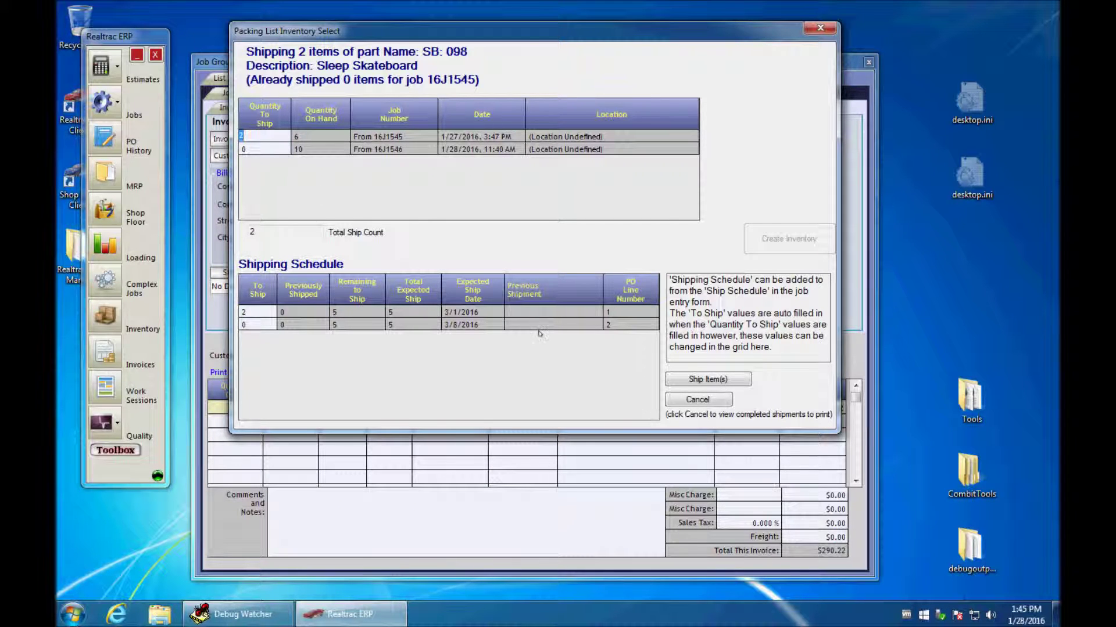
- Check which PO line the shipment fills and ship the 2 units
{"action": "left_click", "coordinate": [356, 310]}
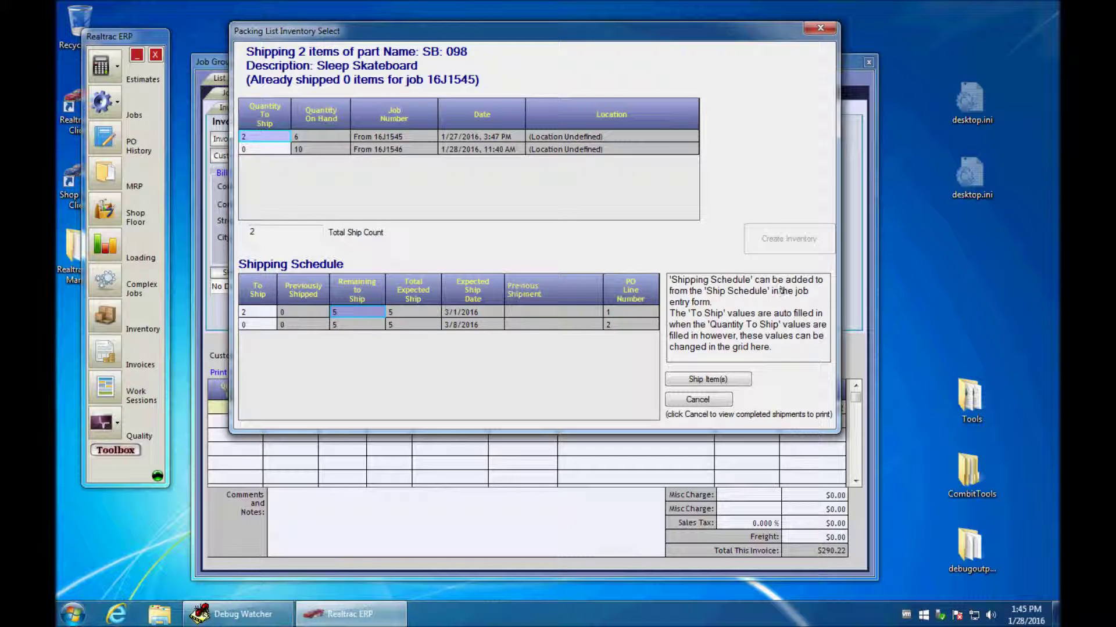
{"action": "left_click", "coordinate": [633, 311]}
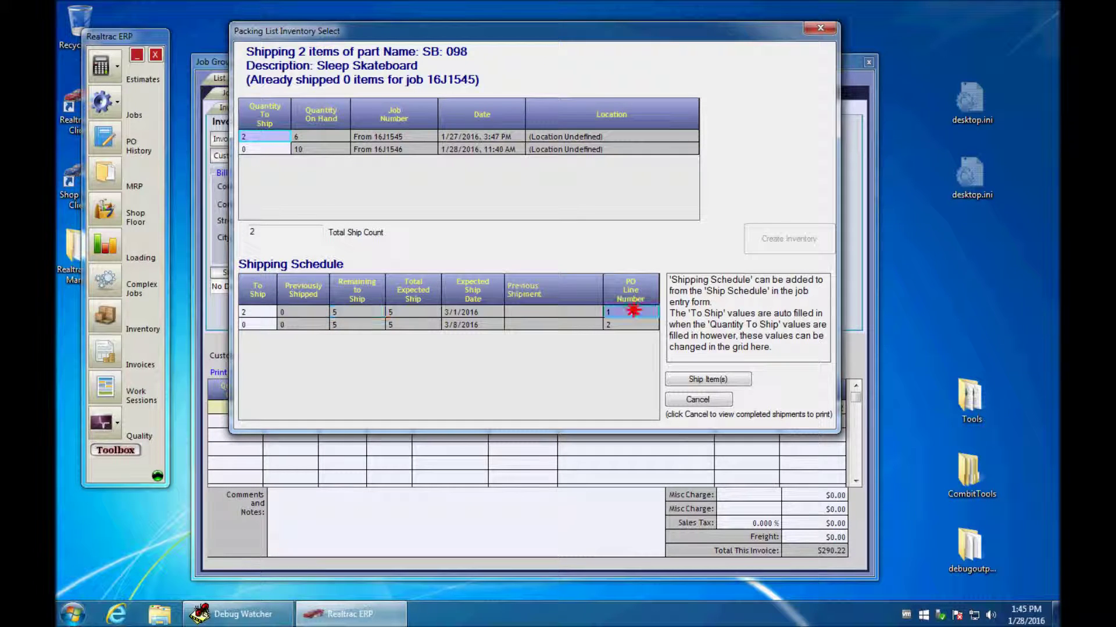
{"action": "left_click", "coordinate": [729, 380]}
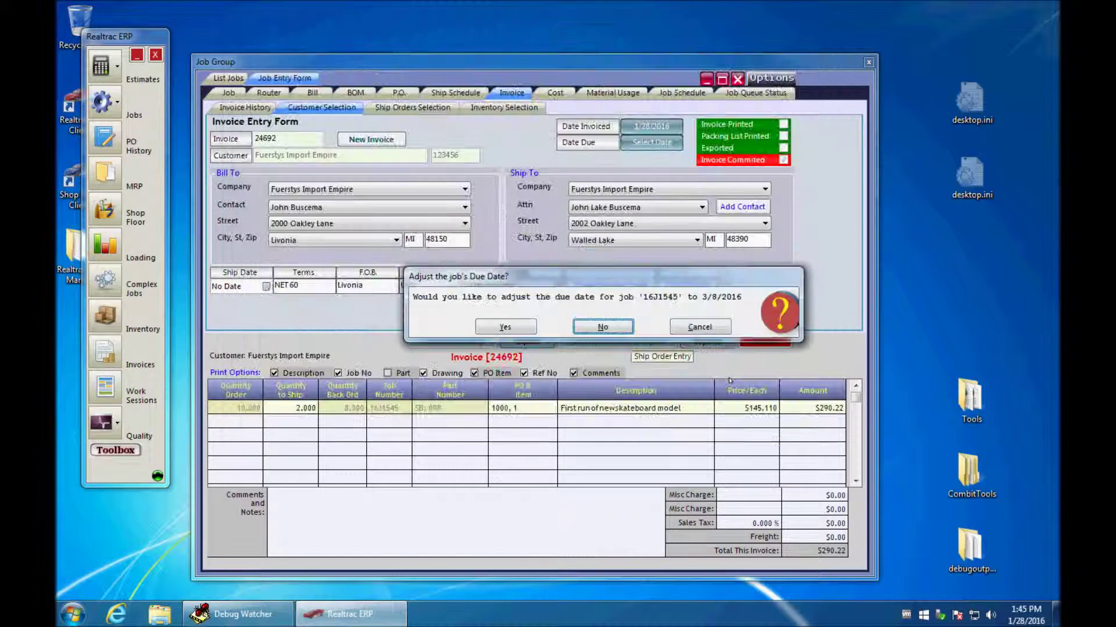
- Keep the existing due date, confirm 2 units shipped on PO line 1, and return to the invoice
{"action": "left_click", "coordinate": [593, 329]}
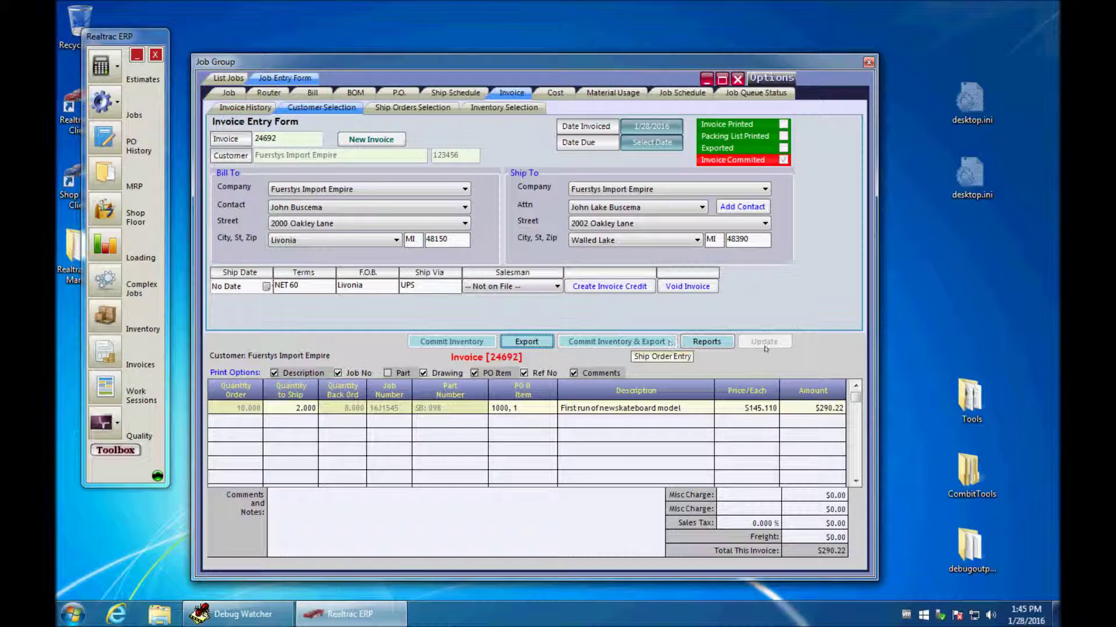
{"action": "left_click", "coordinate": [452, 91]}
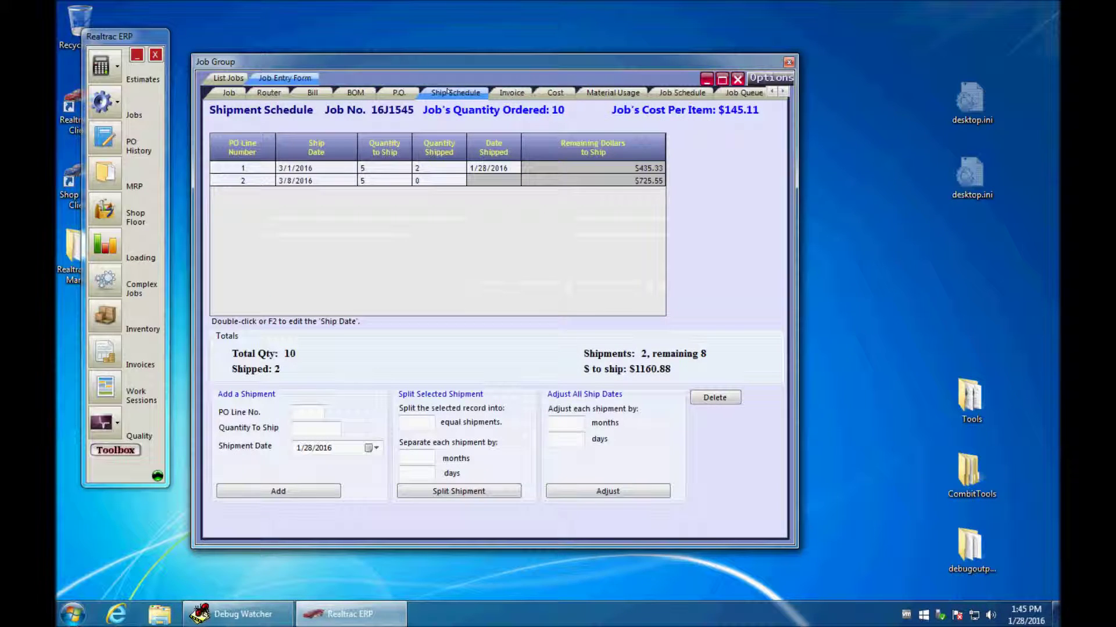
{"action": "left_click", "coordinate": [433, 169]}
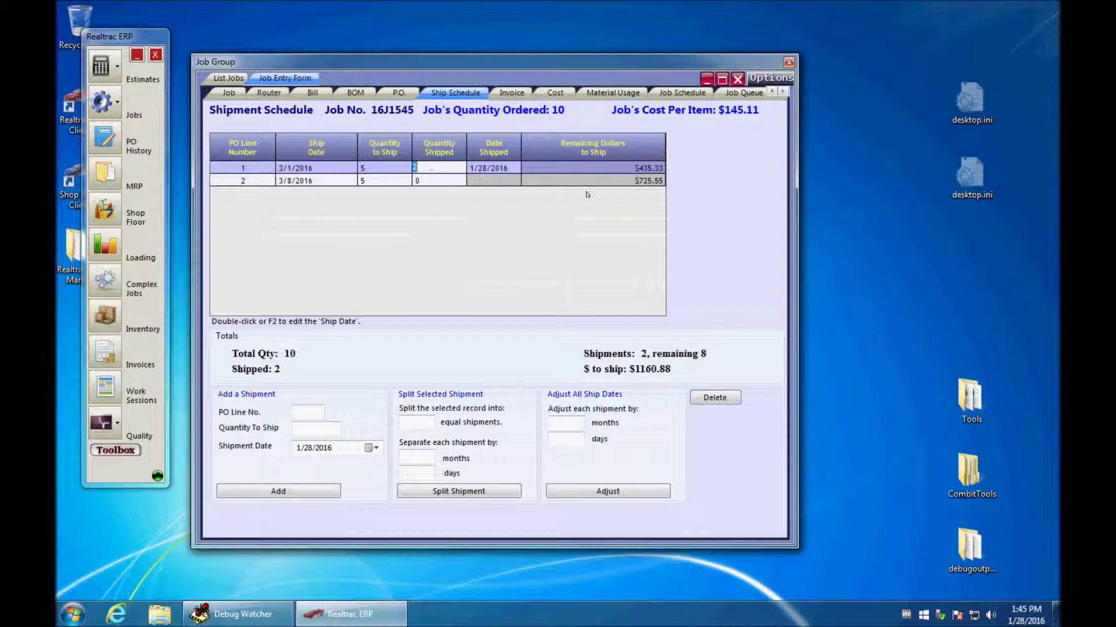
{"action": "left_click", "coordinate": [511, 93]}
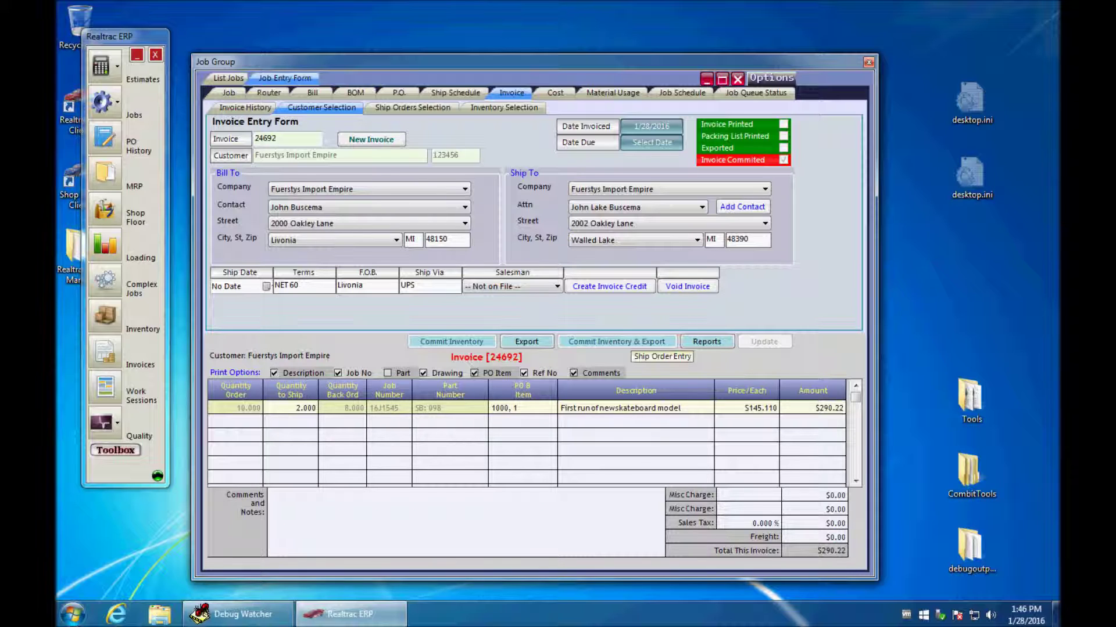
{"action": "left_click", "coordinate": [387, 373]}
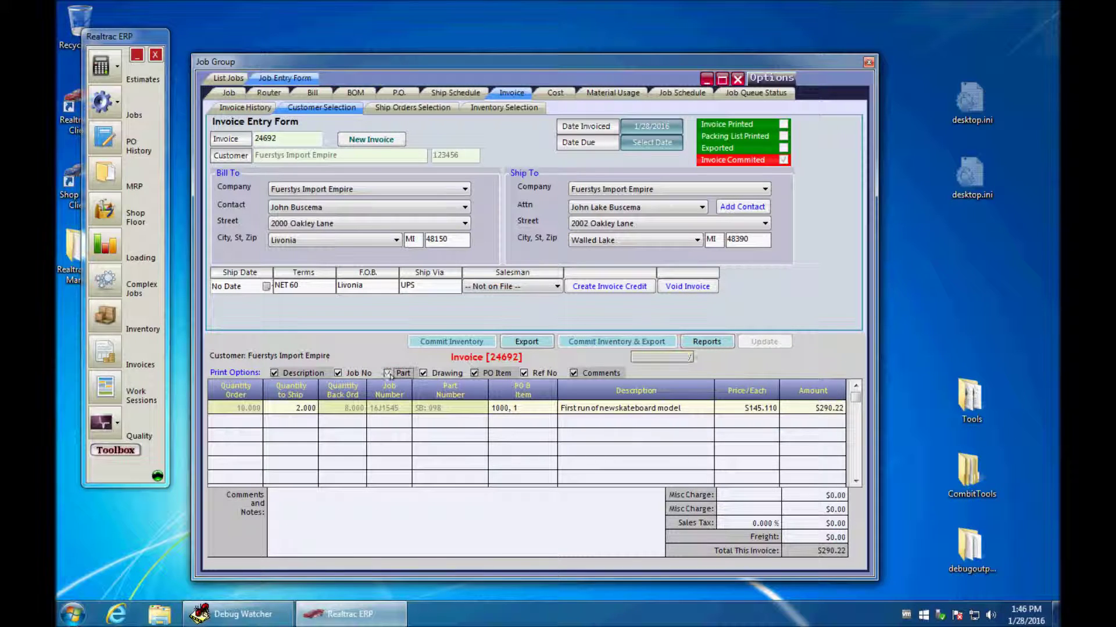
{"action": "left_click", "coordinate": [524, 373]}
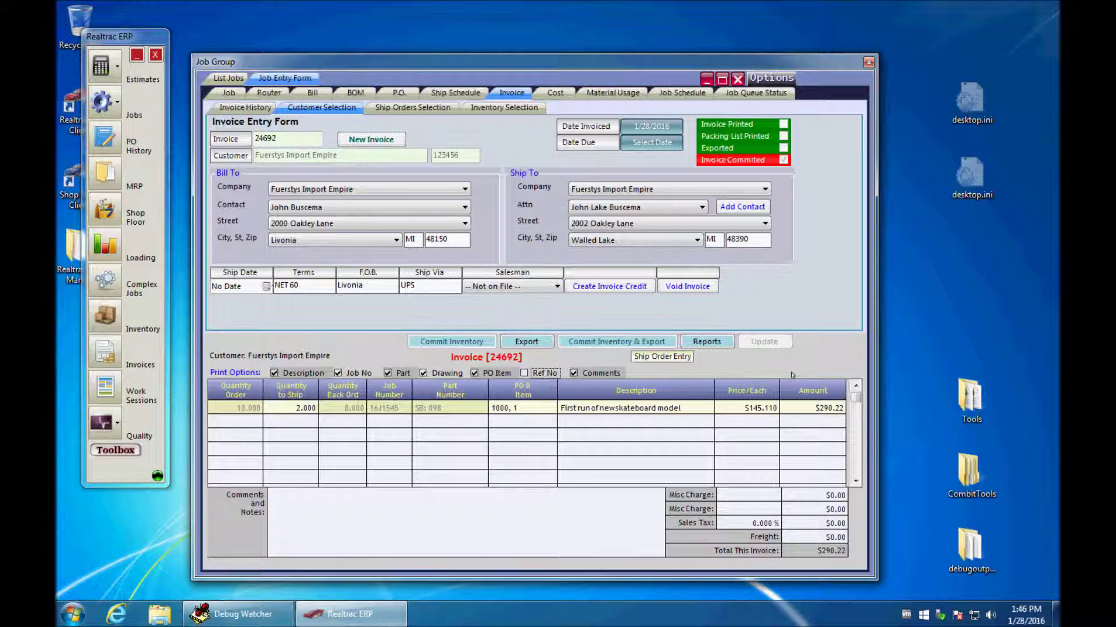
{"action": "left_click", "coordinate": [522, 373]}
{"action": "left_click", "coordinate": [535, 374]}
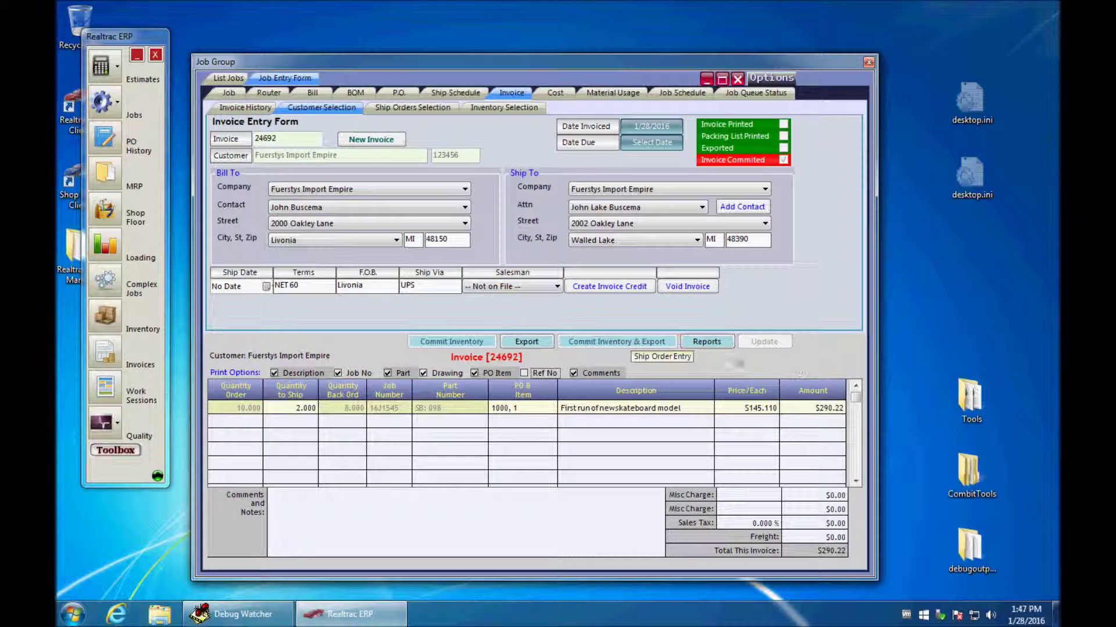
- Preview the packing list report for invoice 24692
{"action": "left_click", "coordinate": [700, 343]}
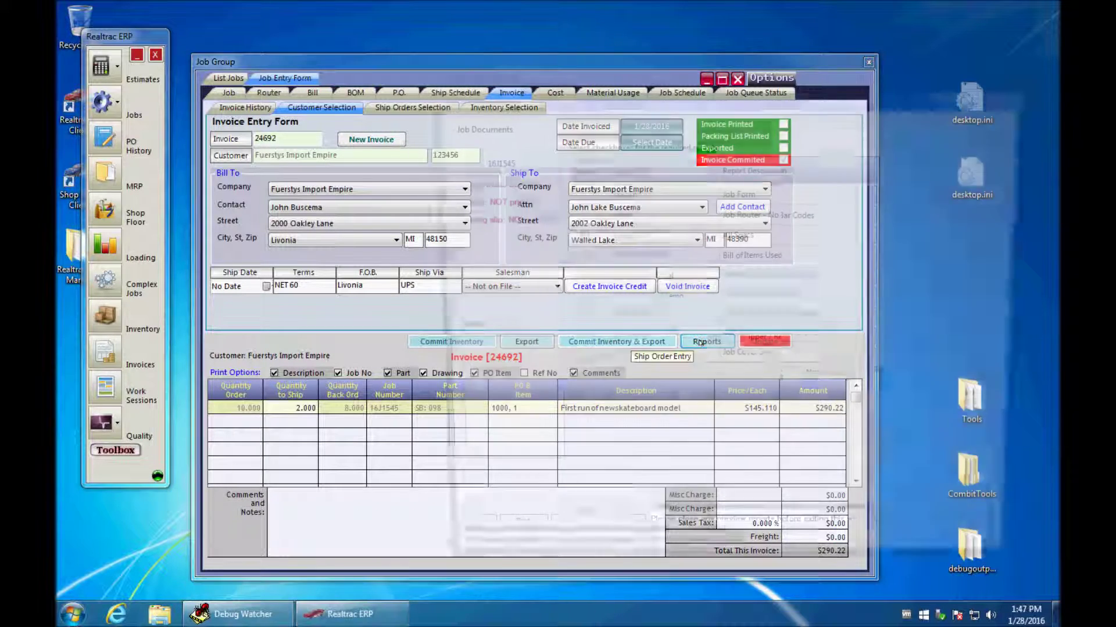
{"action": "left_click", "coordinate": [457, 534]}
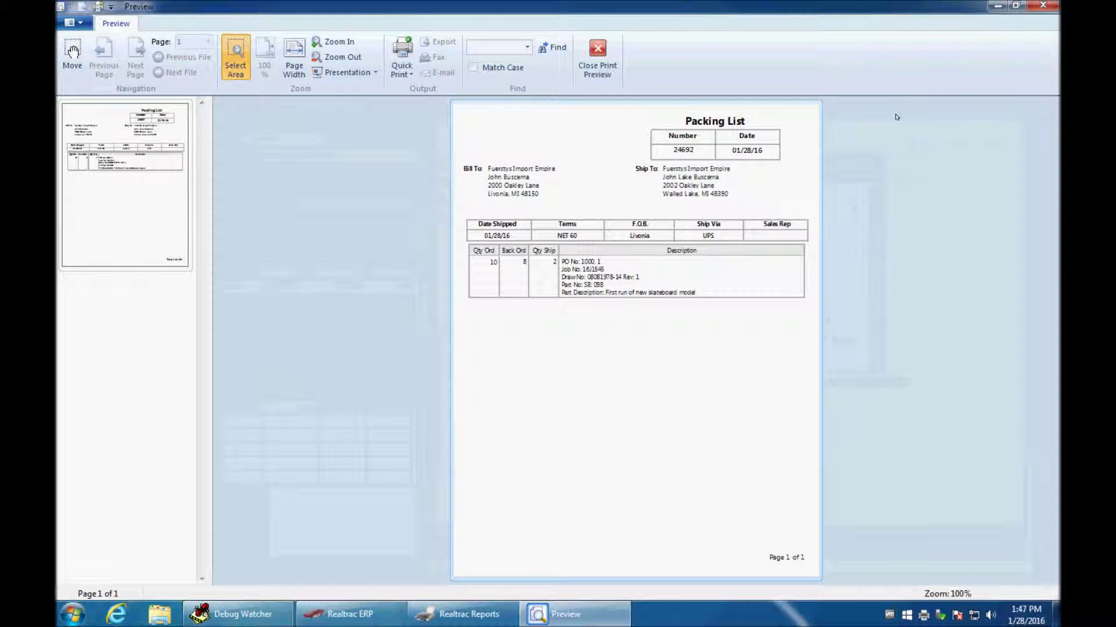
{"action": "left_click", "coordinate": [1043, 5]}
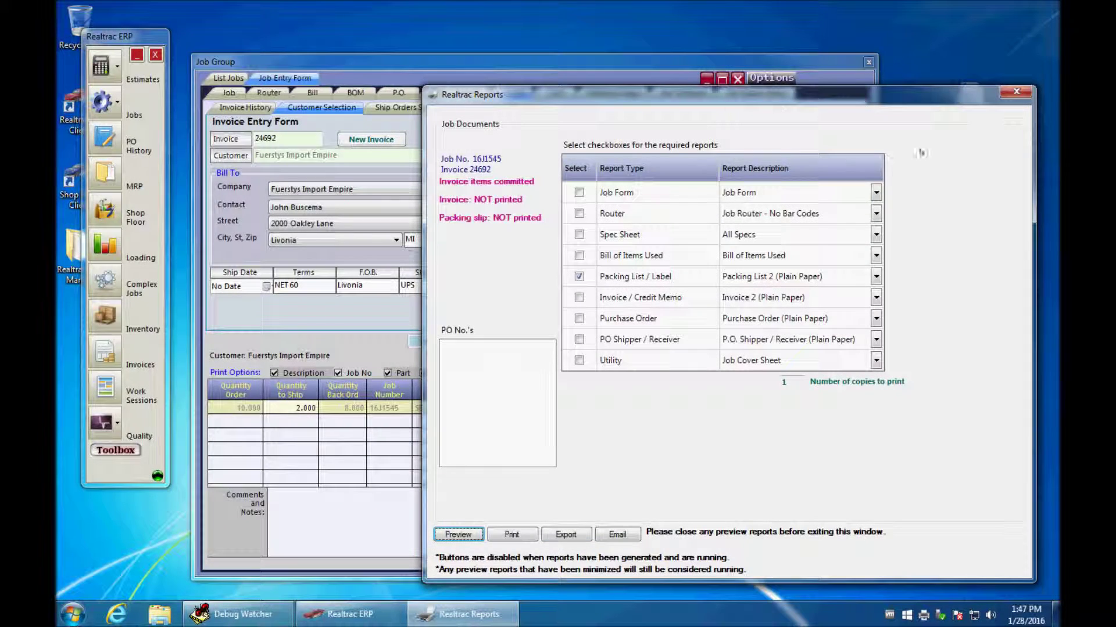
- Preview the Invoice / Credit Memo report at page width and mark invoice 24692 as printed
{"action": "left_click", "coordinate": [579, 275]}
{"action": "left_click", "coordinate": [579, 298]}
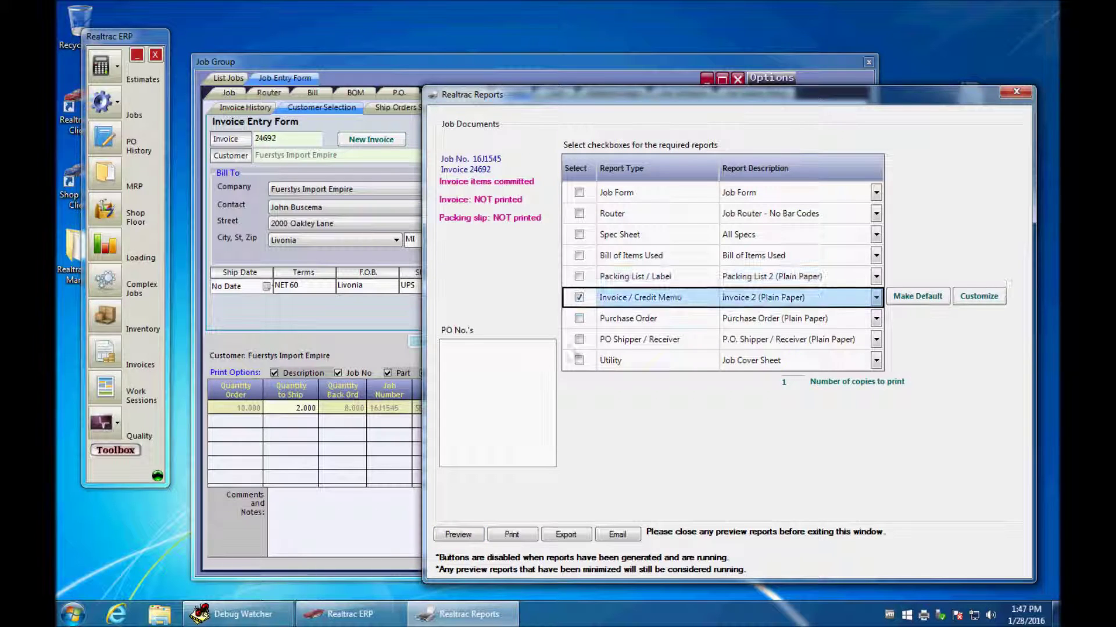
{"action": "left_click", "coordinate": [458, 534]}
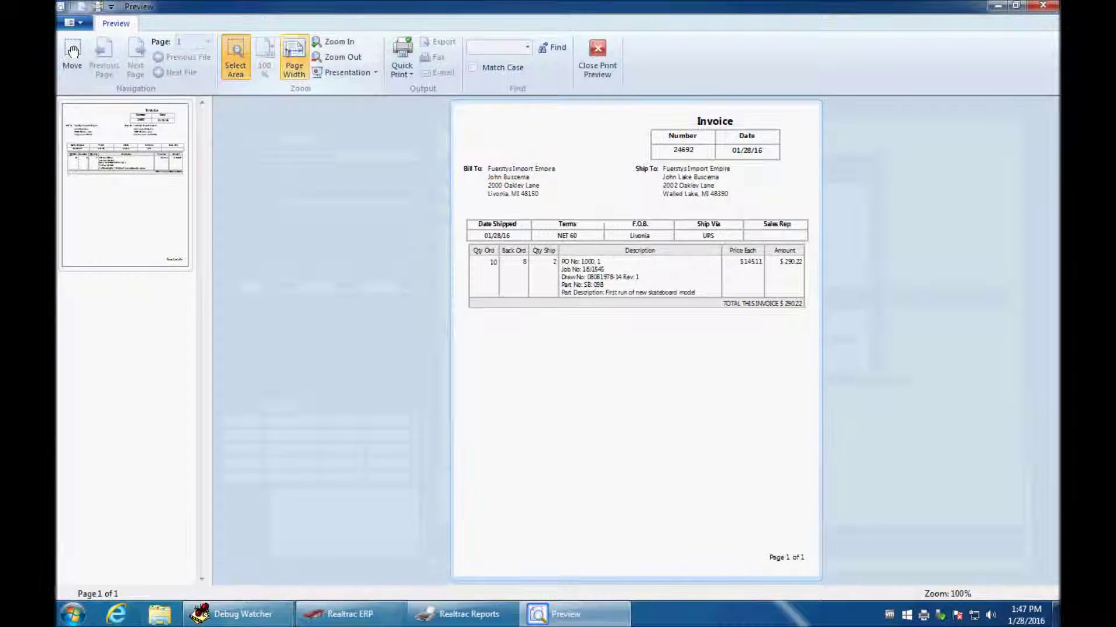
{"action": "left_click", "coordinate": [294, 58]}
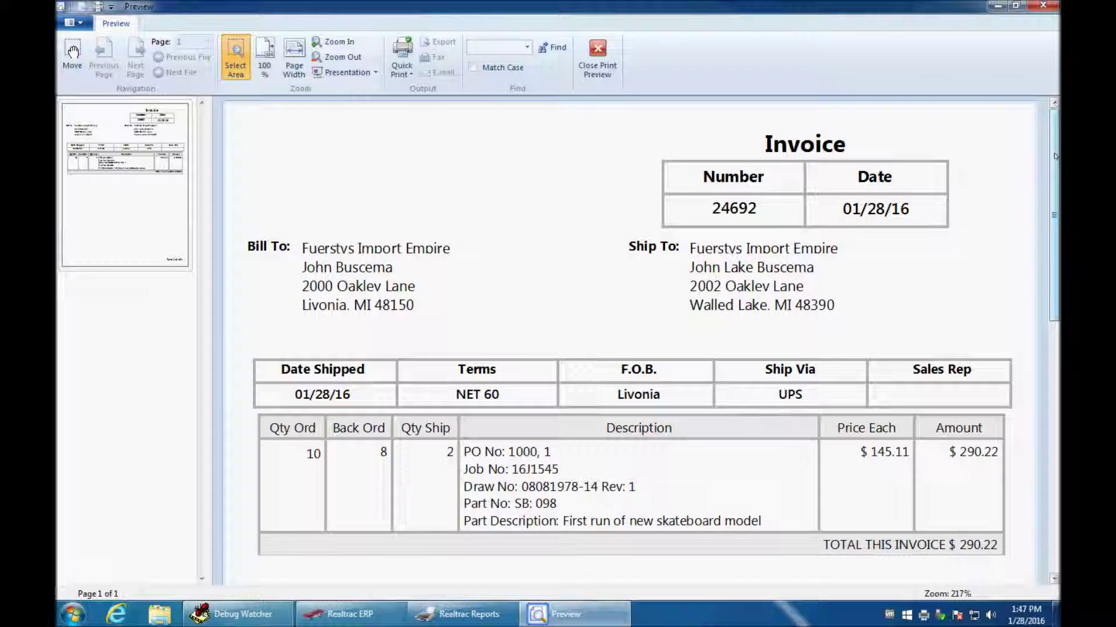
{"action": "mouse_move", "coordinate": [1054, 150]}
{"action": "left_mouse_down"}
{"action": "mouse_move", "coordinate": [1054, 229]}
{"action": "mouse_move", "coordinate": [1054, 158]}
{"action": "left_mouse_up"}
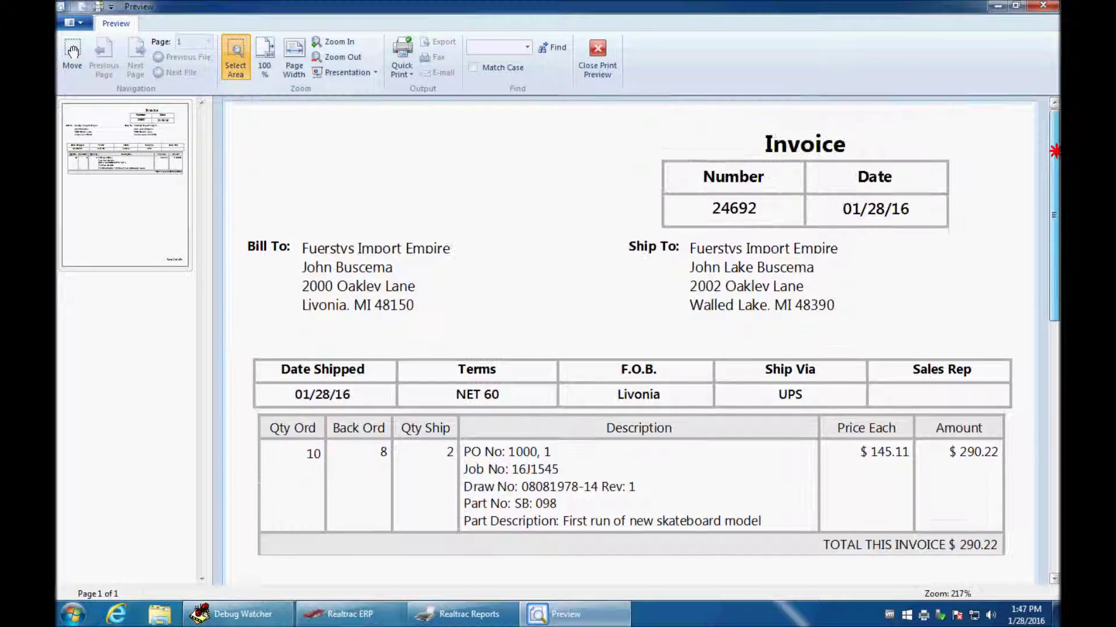
{"action": "left_click", "coordinate": [1043, 5]}
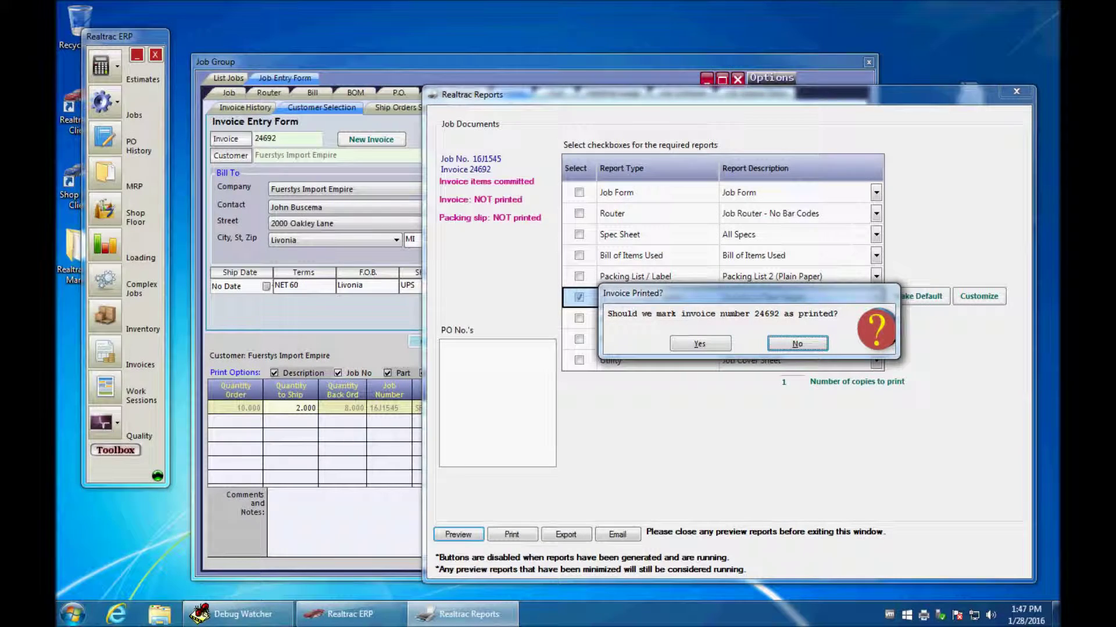
{"action": "left_click", "coordinate": [682, 345]}
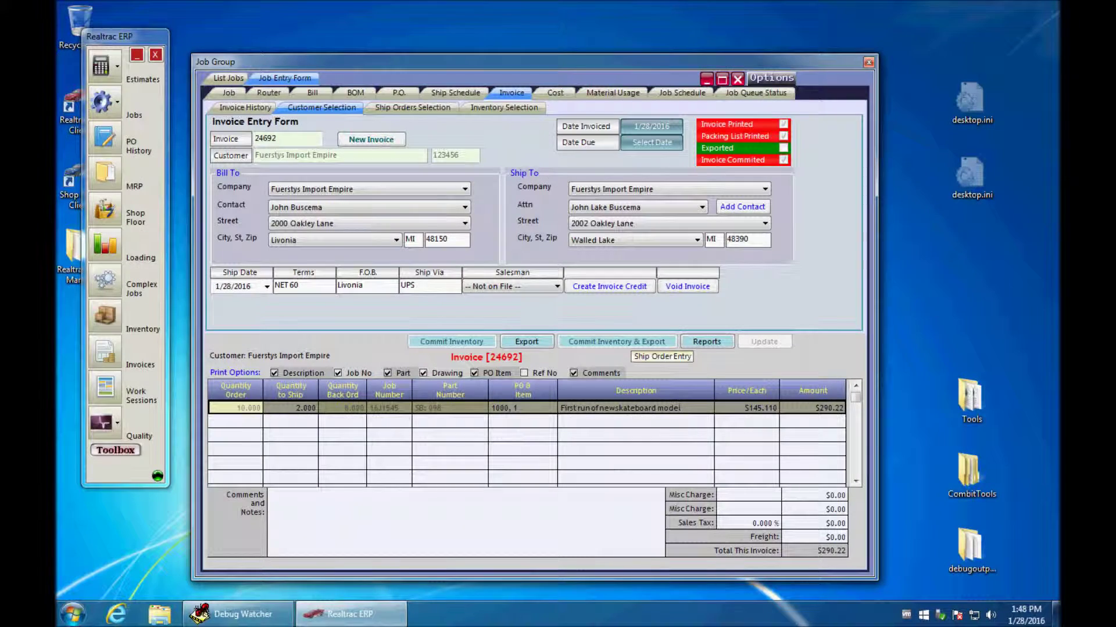
- Switch the Job Group window back to its Job tab
{"action": "left_click", "coordinate": [223, 95]}
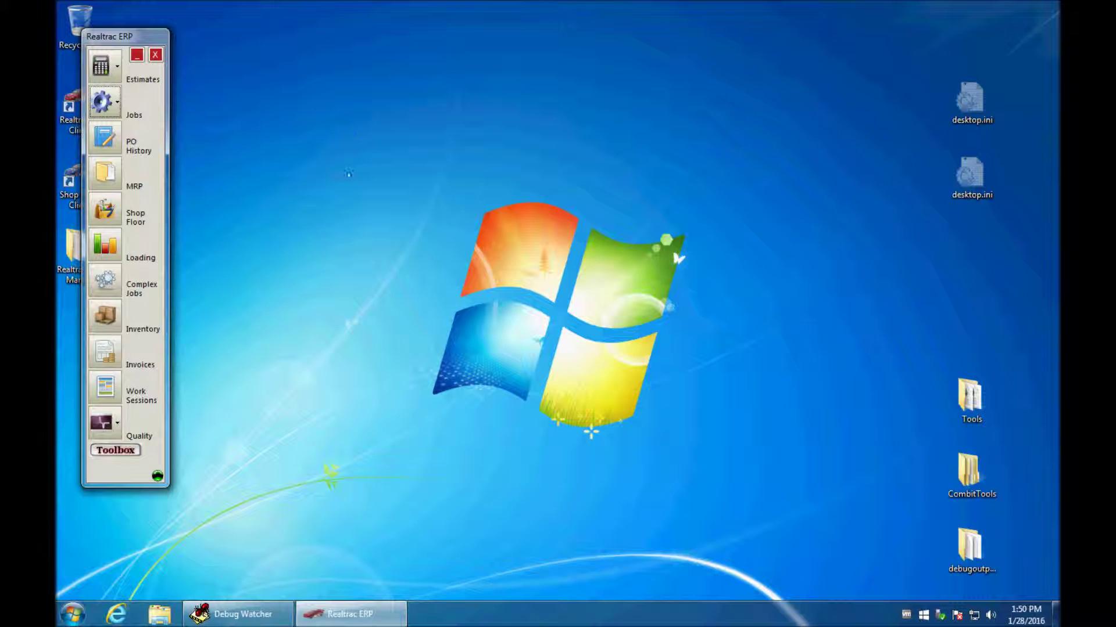
- Create blank invoice 24693 from the toolbar's Invoices area and focus its Customer field
{"action": "left_click", "coordinate": [107, 350]}
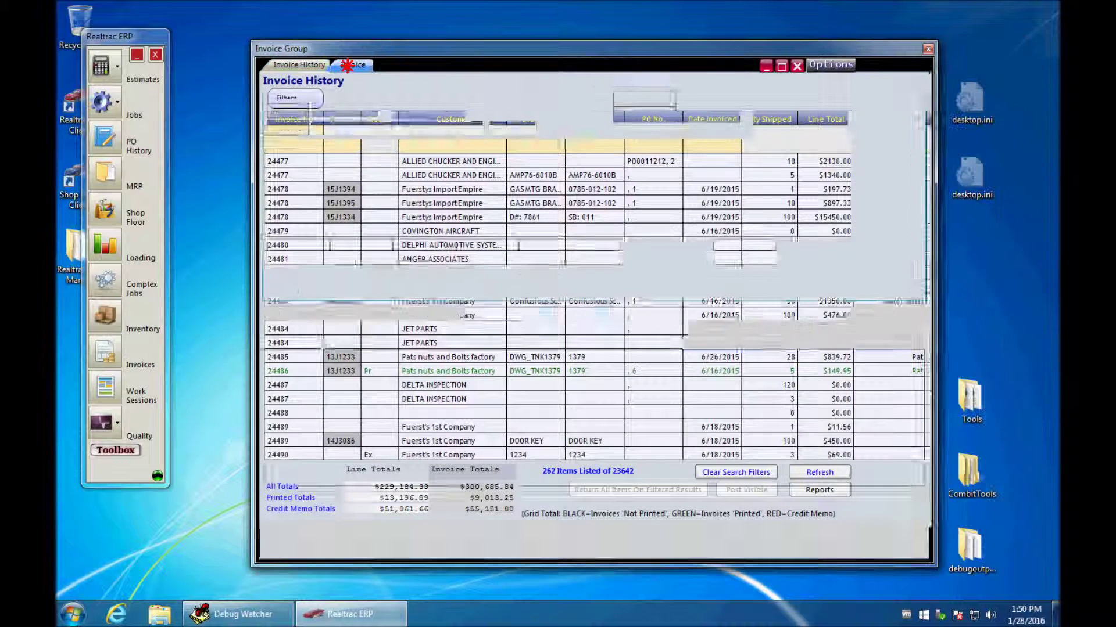
{"action": "left_click", "coordinate": [347, 65]}
{"action": "left_click", "coordinate": [442, 114]}
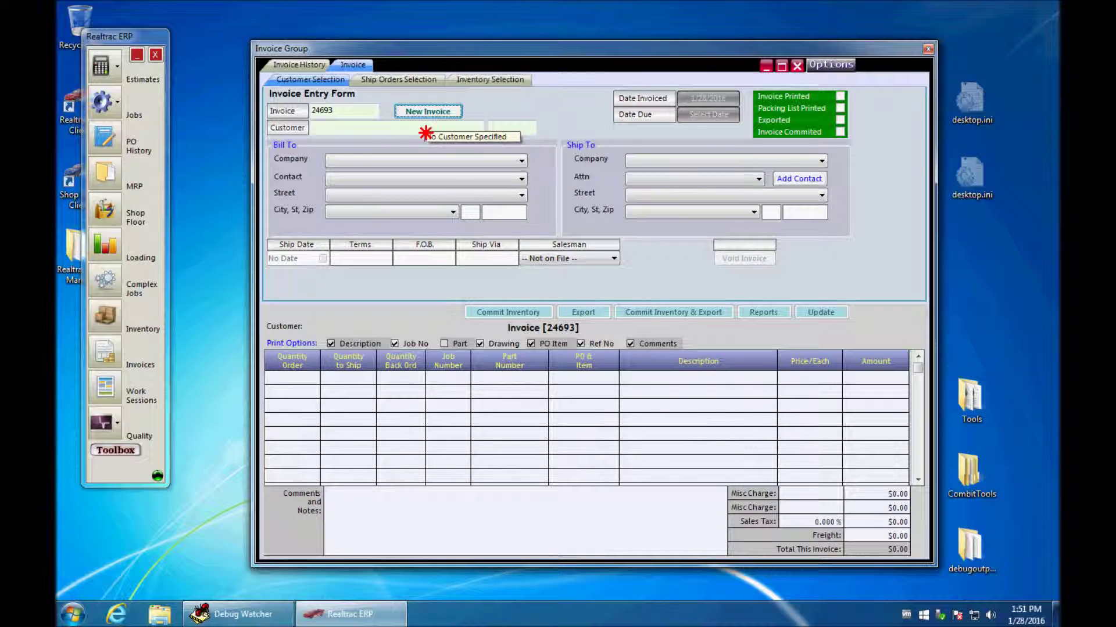
{"action": "left_click", "coordinate": [423, 131]}
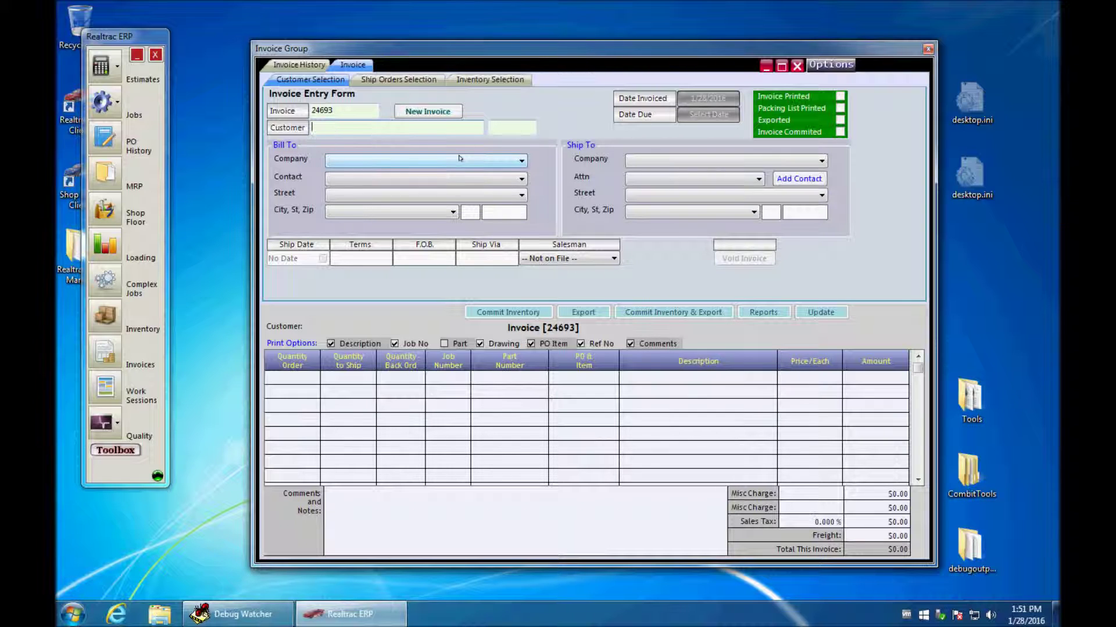
- Search 'Fue', pick customer Fuerstys World of Goods, and bill to 2900 Default Way
{"action": "type", "text": "Fue"}
{"action": "key", "text": "Down"}
{"action": "key", "text": "Down"}
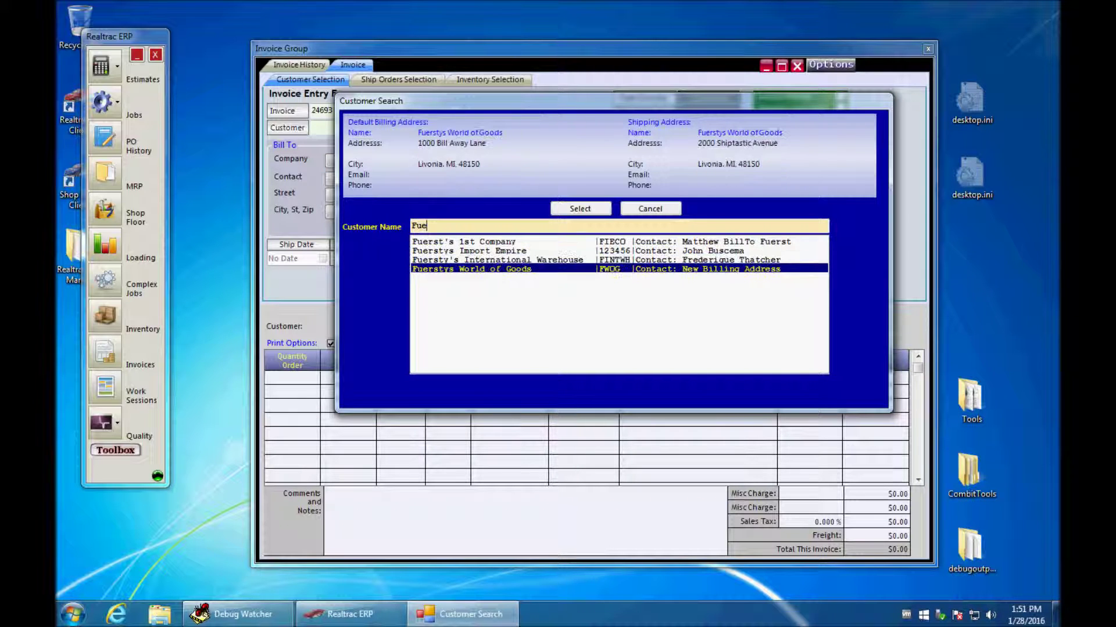
{"action": "key", "text": "Return"}
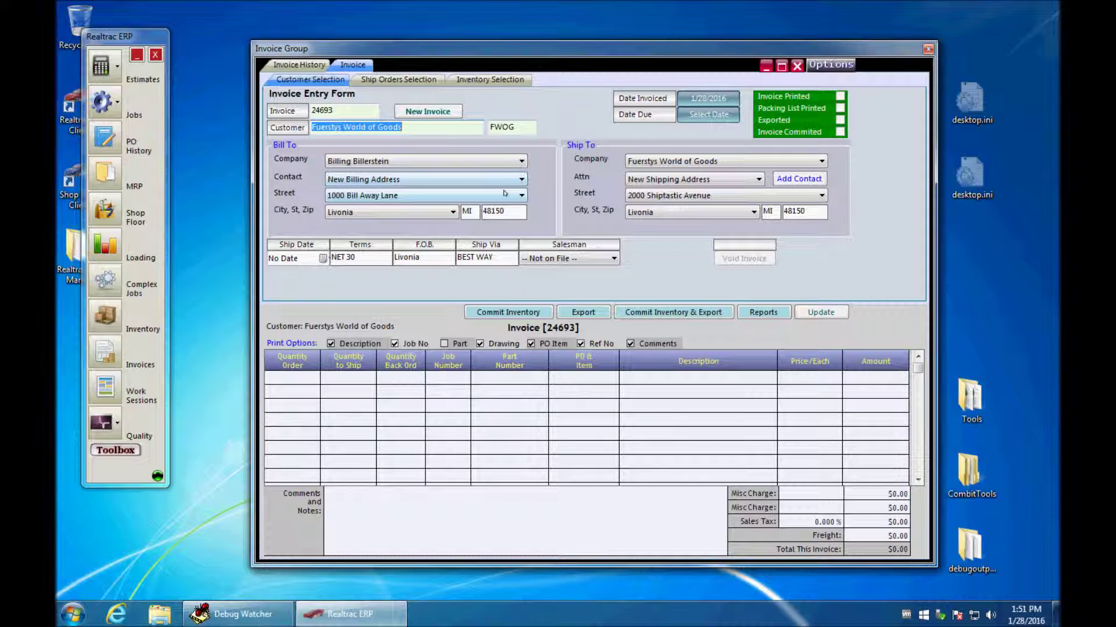
{"action": "left_click", "coordinate": [507, 196]}
{"action": "left_click", "coordinate": [498, 218]}
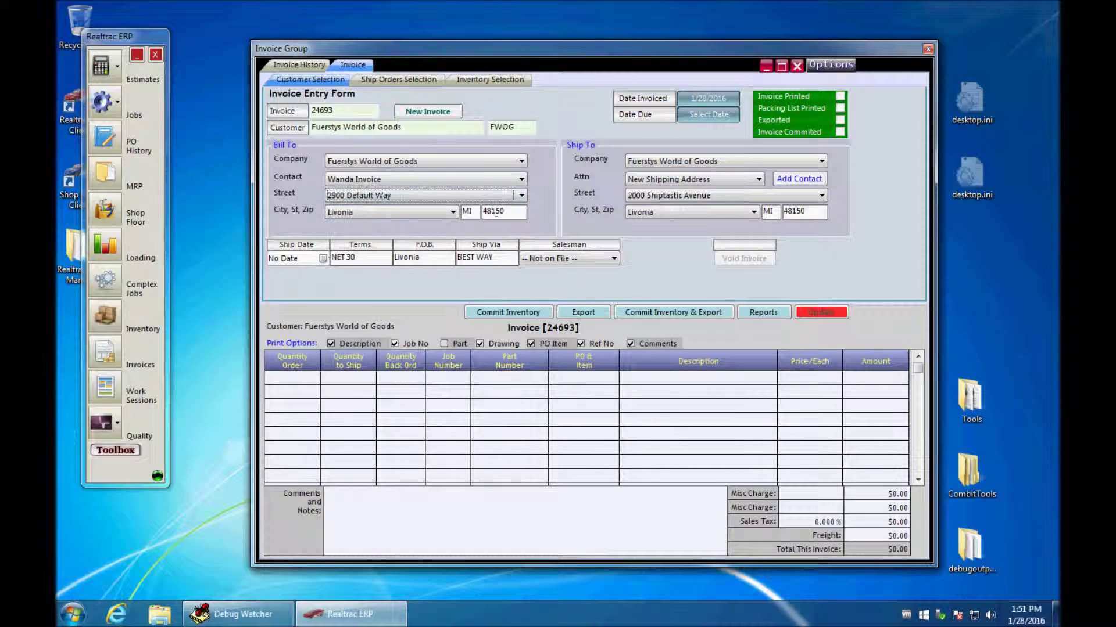
{"action": "left_click", "coordinate": [651, 197]}
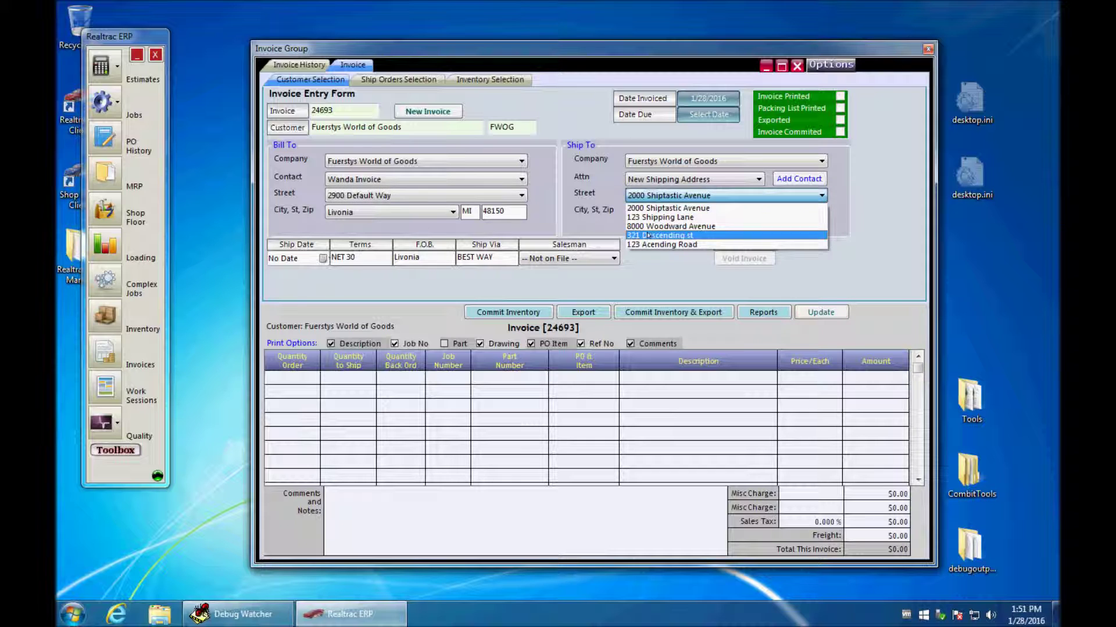
{"action": "left_click", "coordinate": [651, 236]}
{"action": "left_click", "coordinate": [655, 195]}
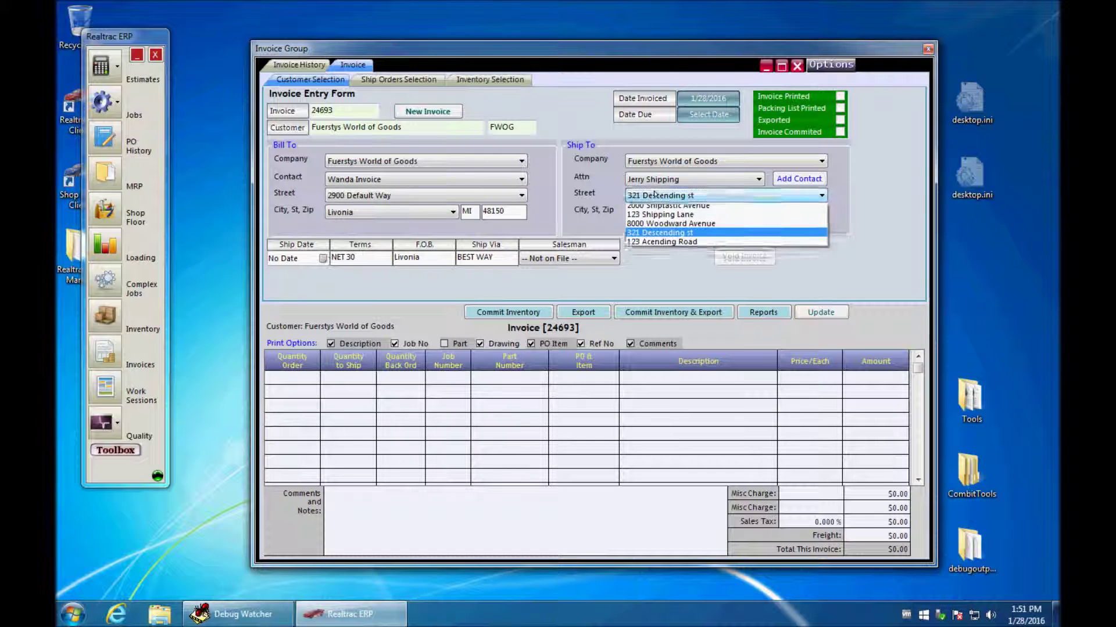
{"action": "left_click", "coordinate": [662, 223]}
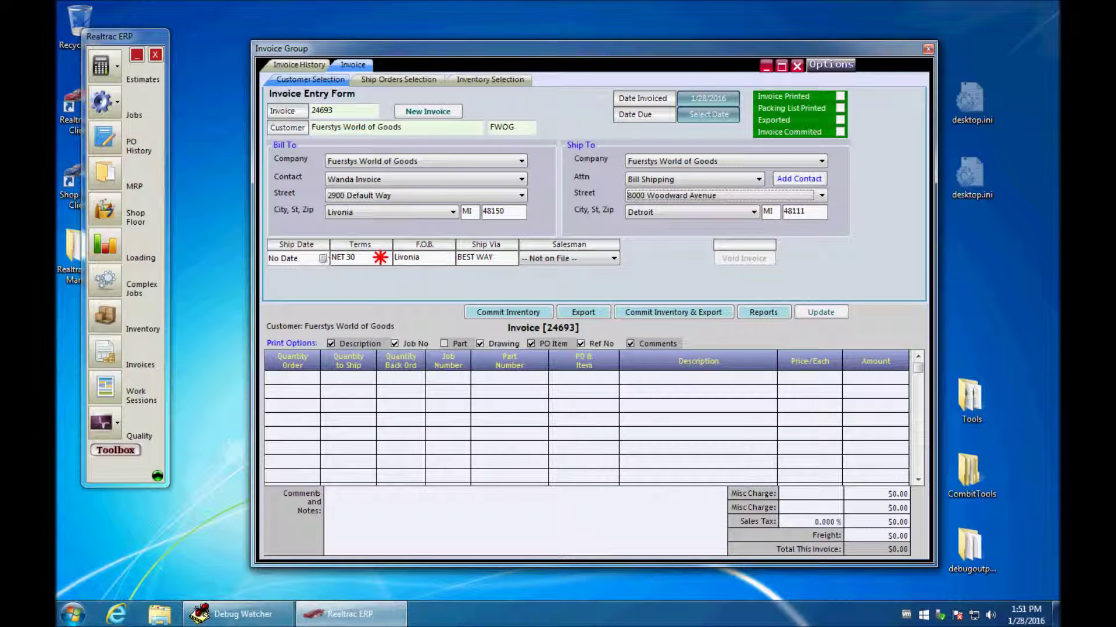
{"action": "double_click", "coordinate": [376, 258]}
{"action": "type", "text": "60"}
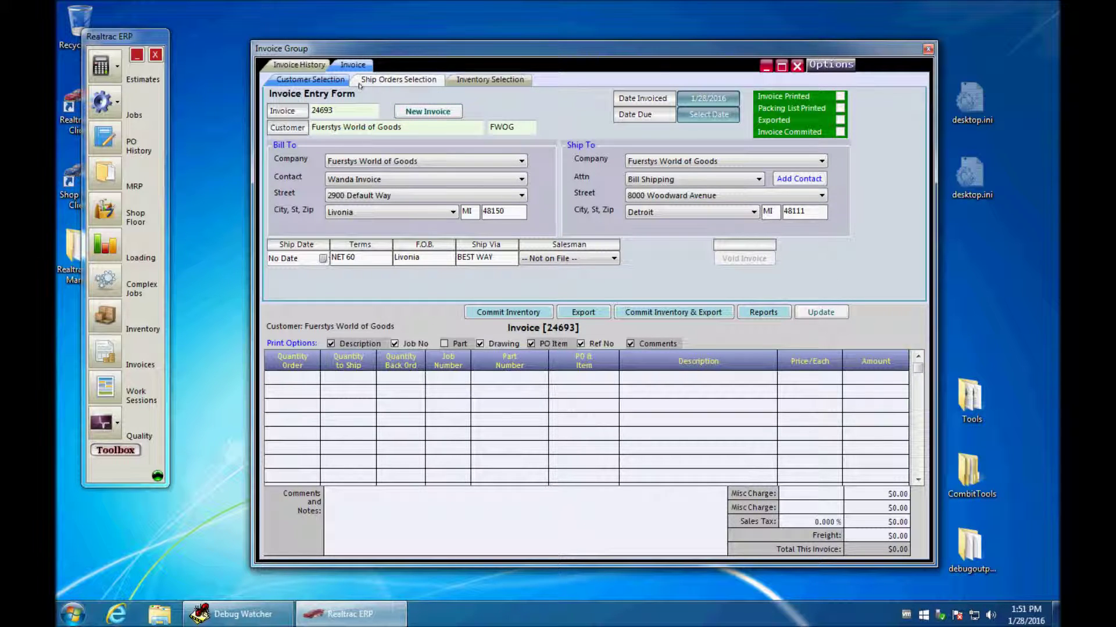
- Show the eight open Fuerstys World of Goods ship orders from jobs 16J1544 and 16J1543
{"action": "left_click", "coordinate": [417, 81]}
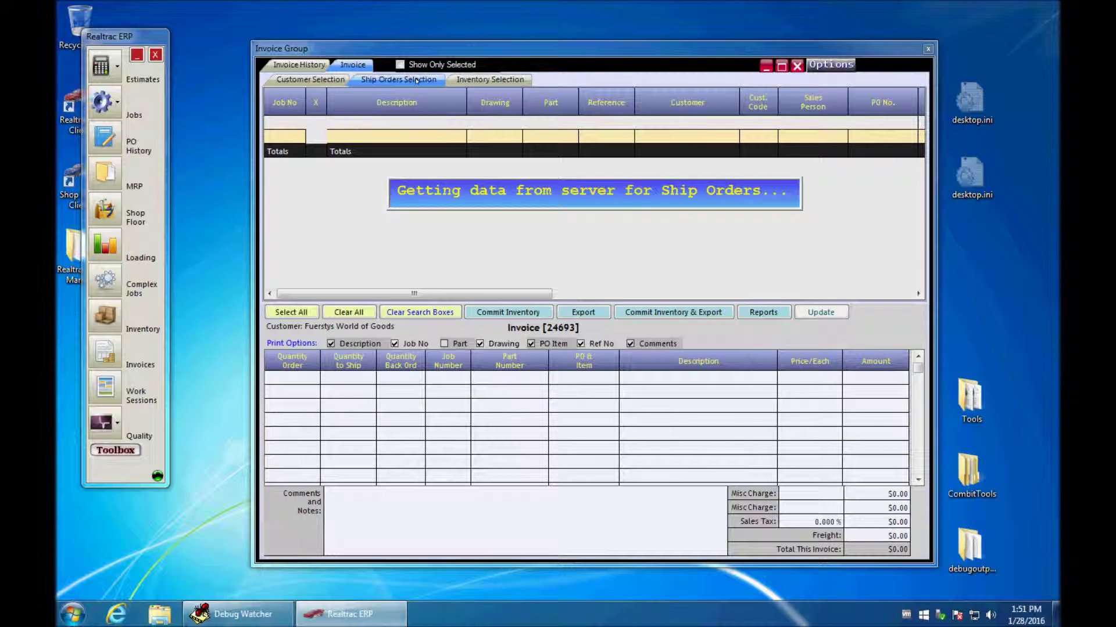
{"action": "left_click", "coordinate": [478, 81]}
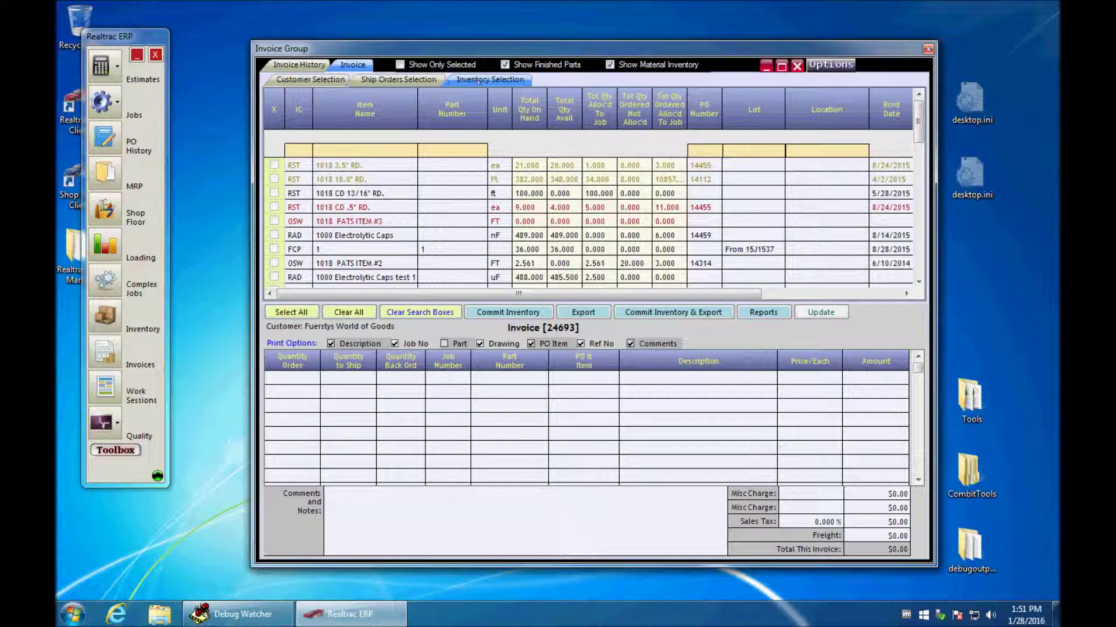
{"action": "left_click", "coordinate": [405, 81]}
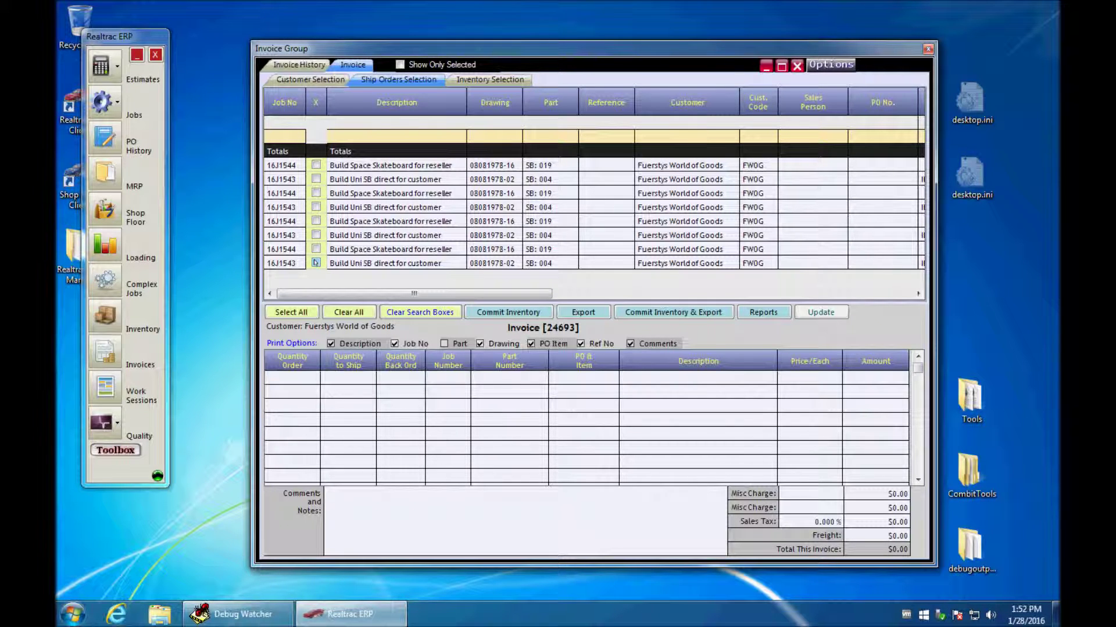
- Add the Space Skateboard and Uni SB ship orders to invoice 24693
{"action": "left_click", "coordinate": [644, 294]}
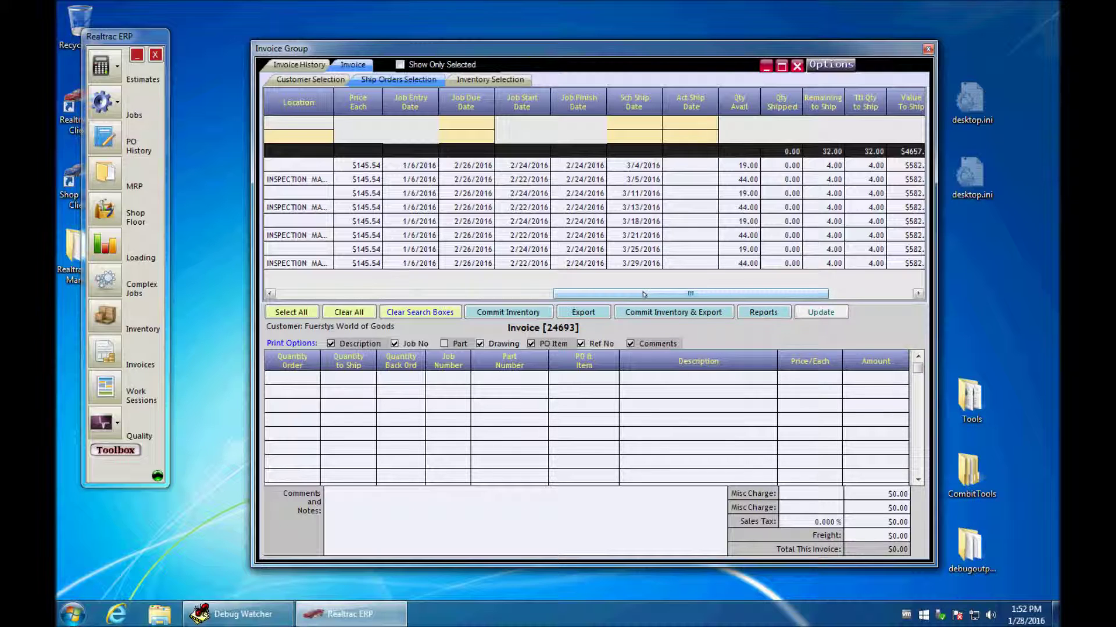
{"action": "left_click", "coordinate": [482, 166]}
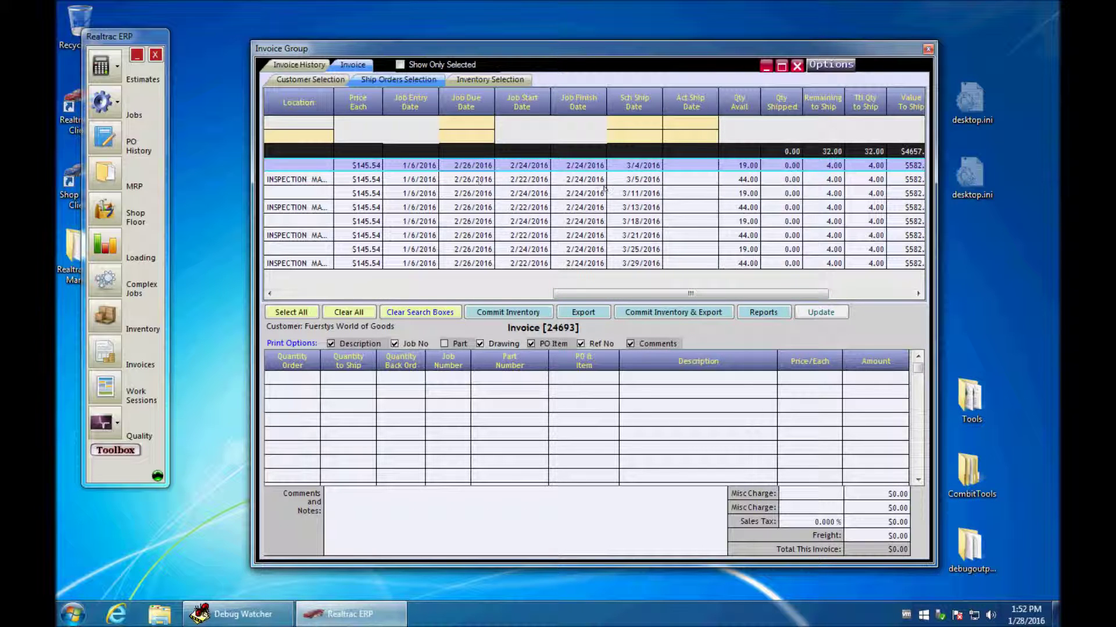
{"action": "left_click", "coordinate": [632, 178]}
{"action": "left_click", "coordinate": [630, 205]}
{"action": "left_click", "coordinate": [631, 233]}
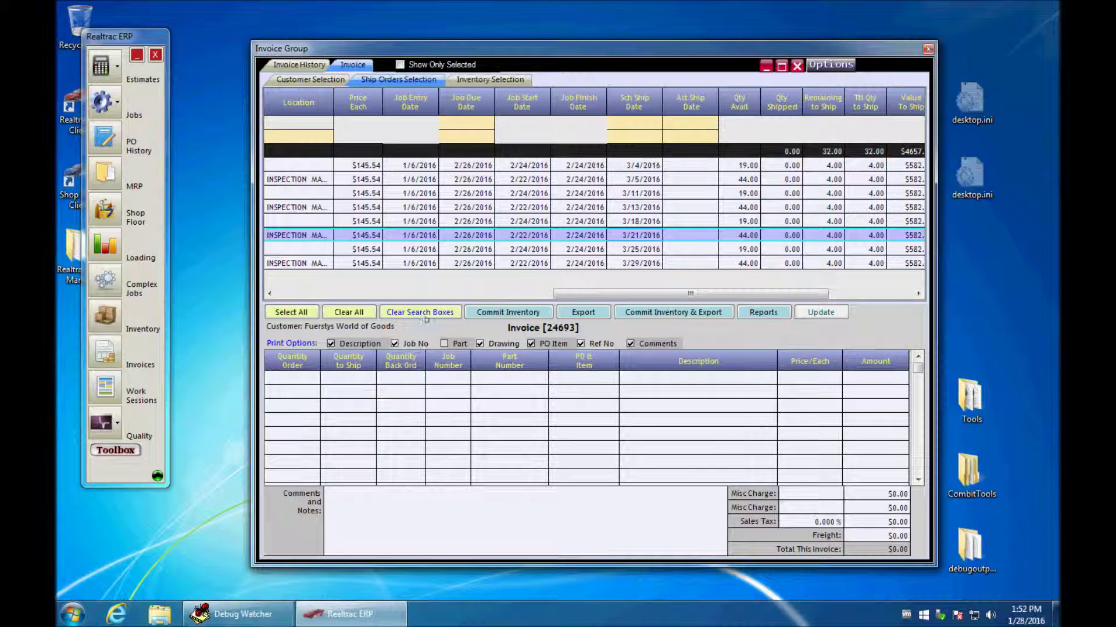
{"action": "left_click", "coordinate": [308, 294]}
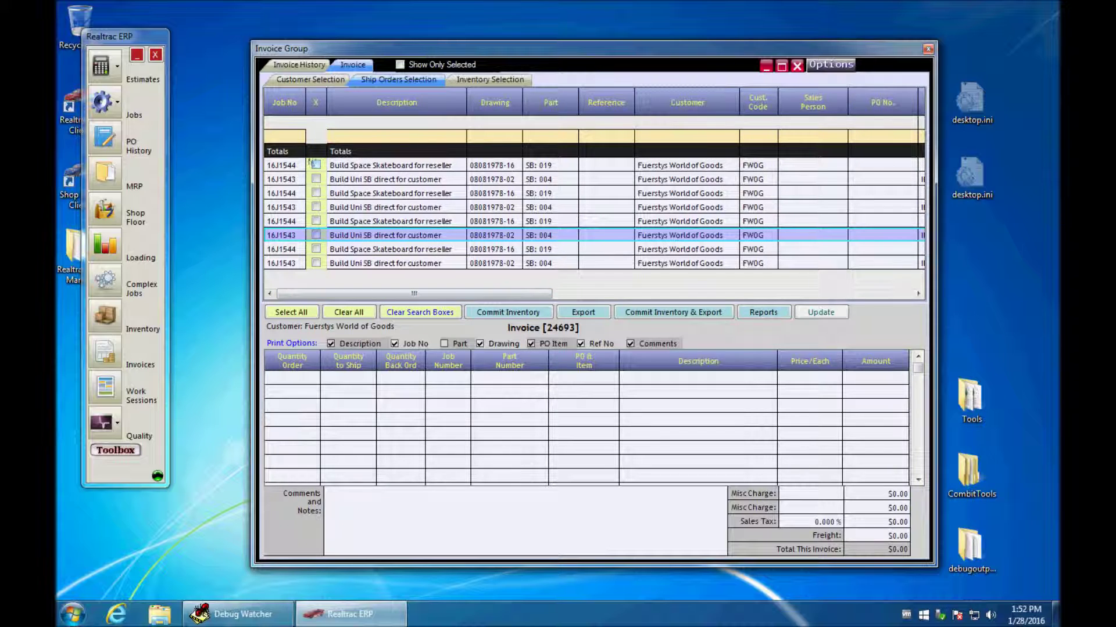
{"action": "left_click", "coordinate": [315, 165]}
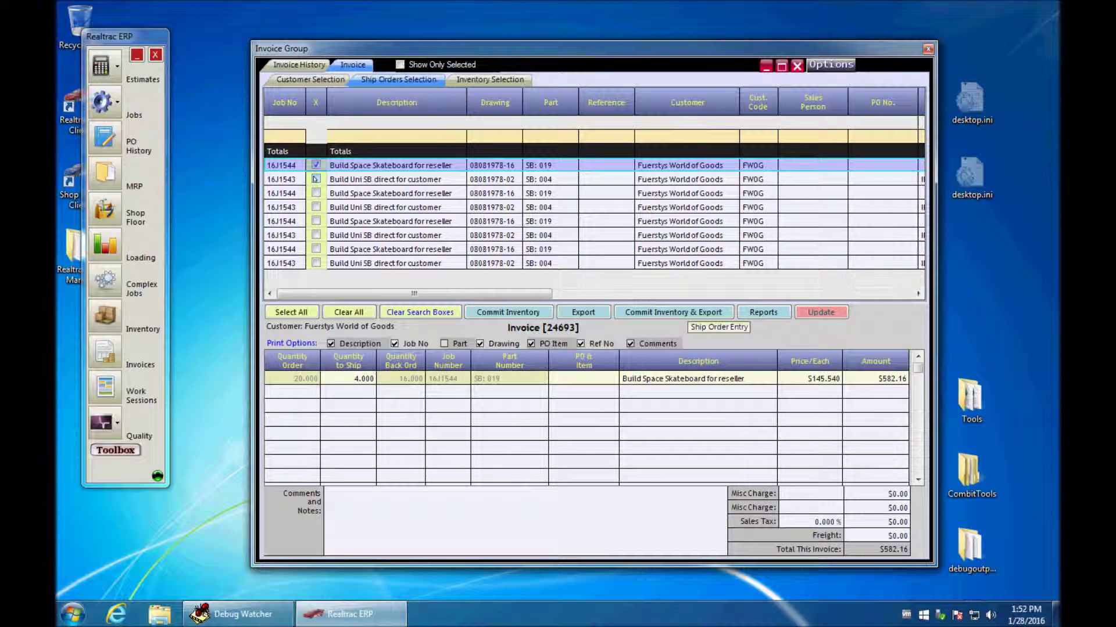
{"action": "left_click", "coordinate": [316, 179]}
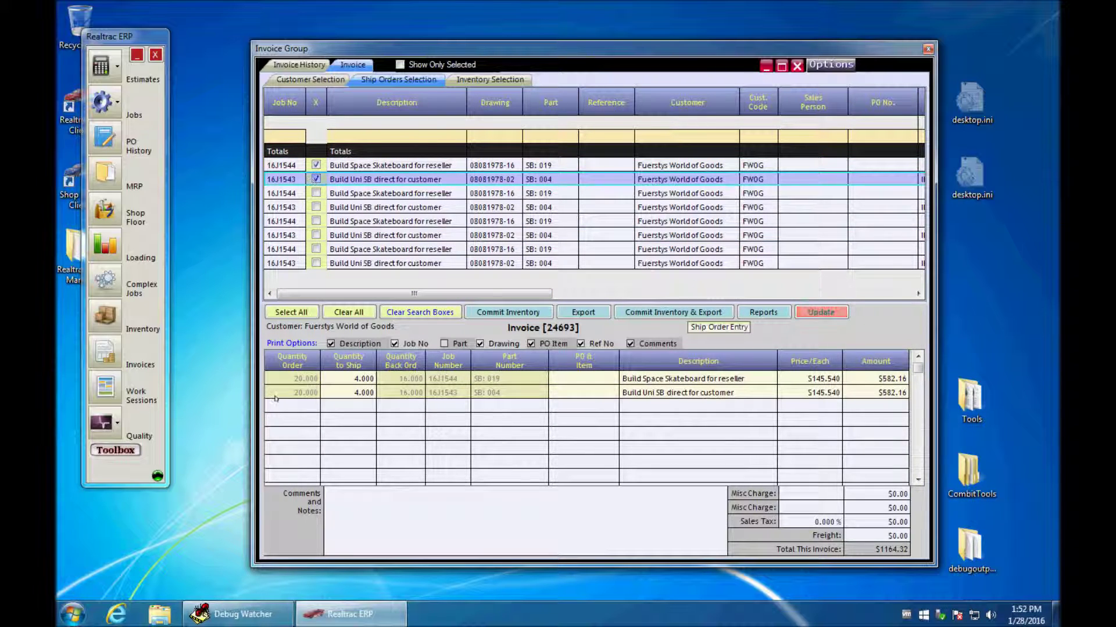
- Set the Uni SB line to ship 2 and give the lines PO items 1001, 1 and 1001, 2
{"action": "left_click", "coordinate": [363, 395]}
{"action": "type", "text": "2"}
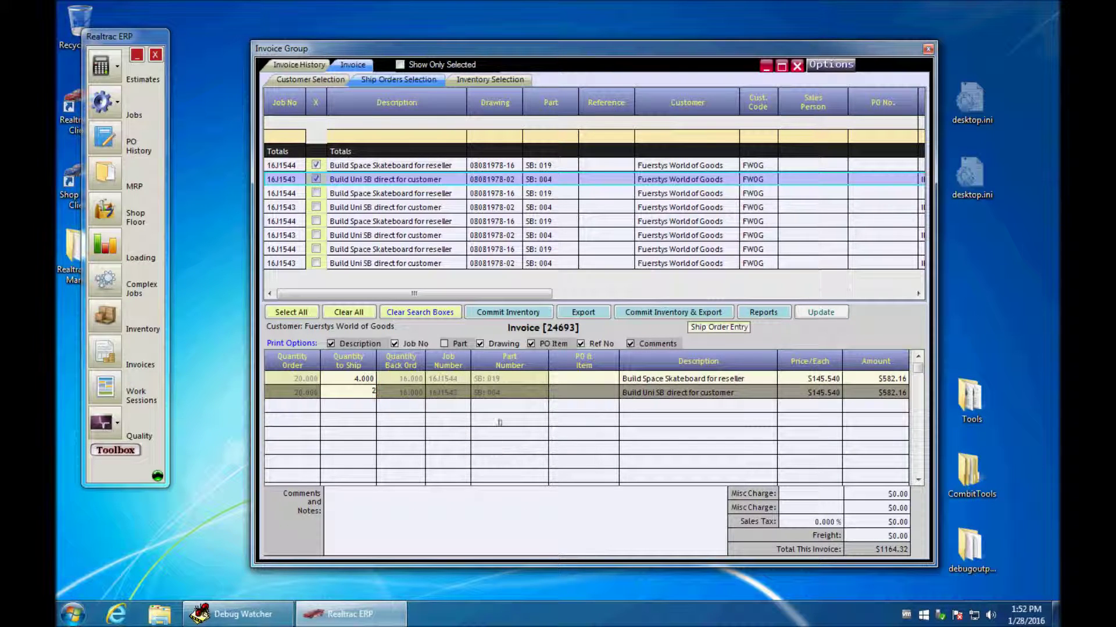
{"action": "left_click", "coordinate": [569, 380]}
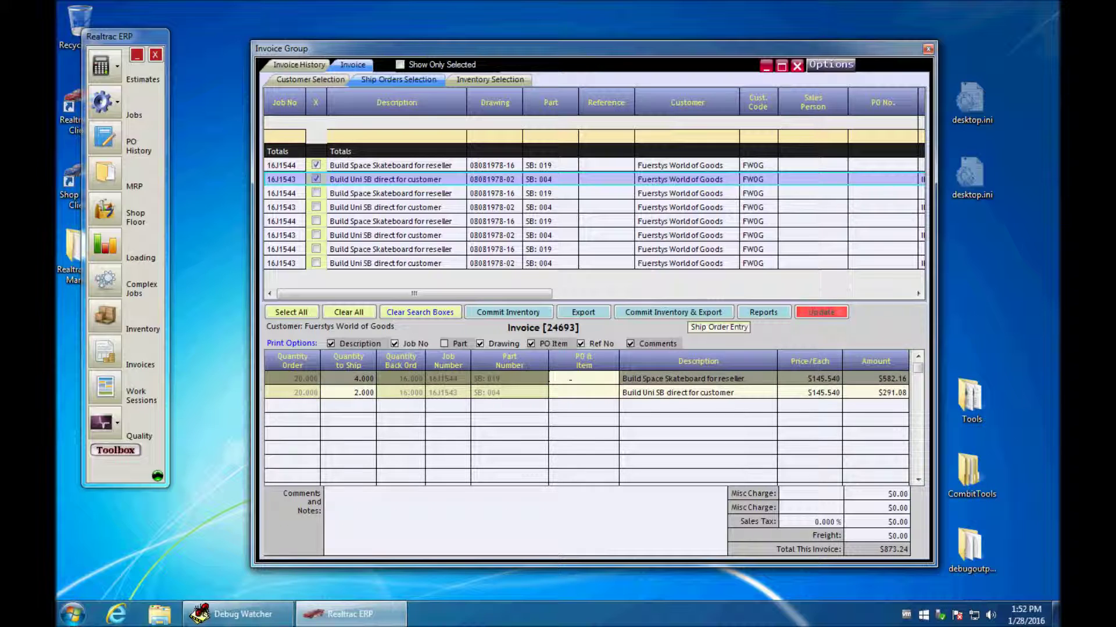
{"action": "type", "text": "1001, 1"}
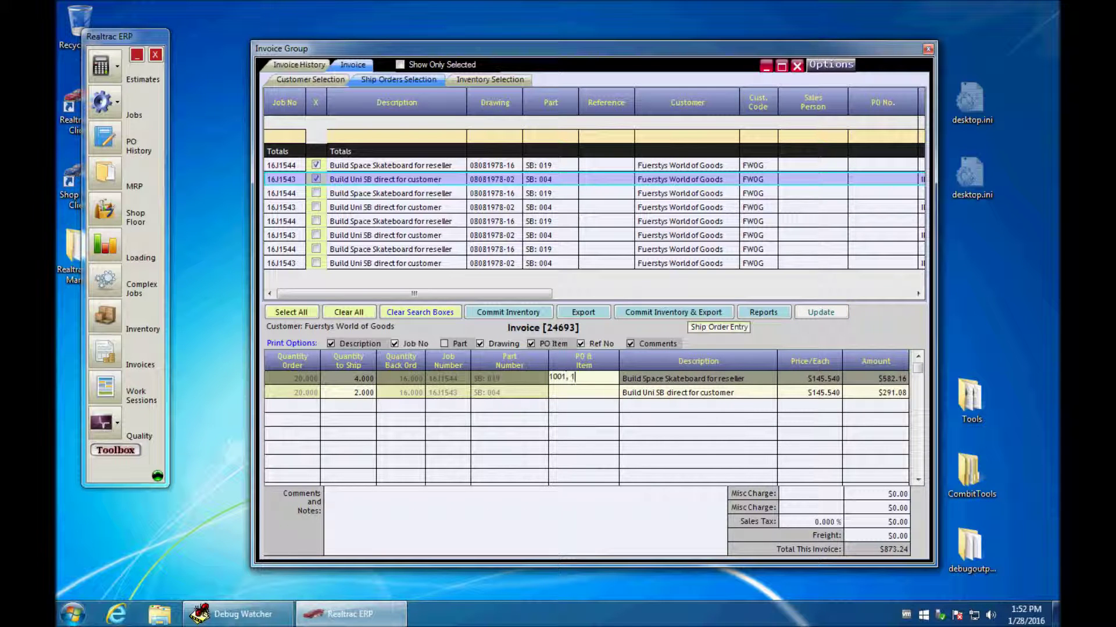
{"action": "key", "text": "Return"}
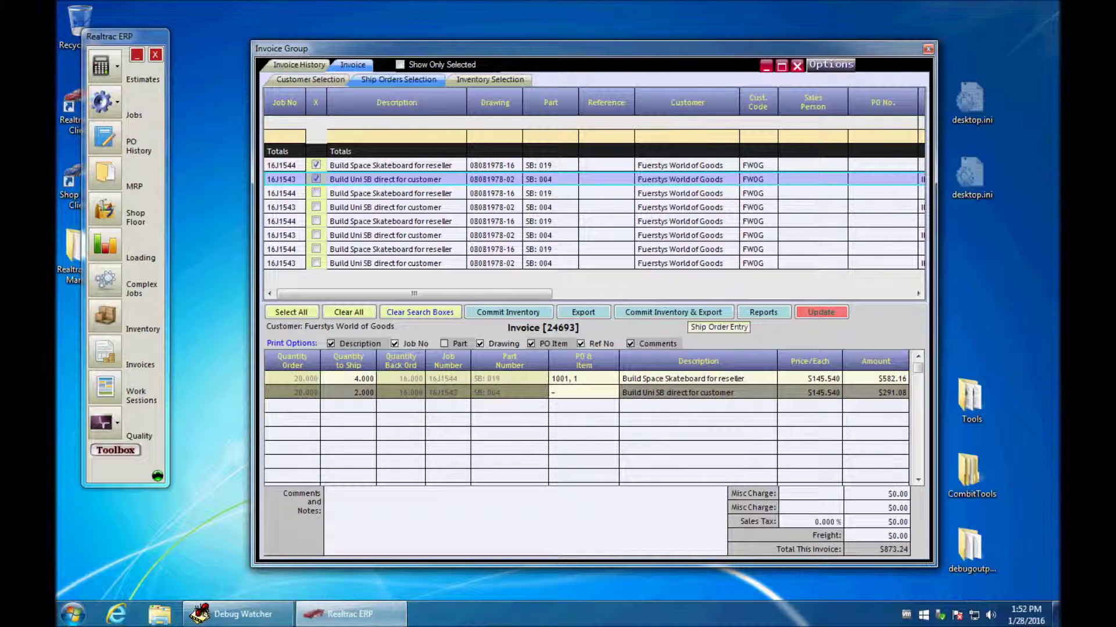
{"action": "type", "text": "1001, 2"}
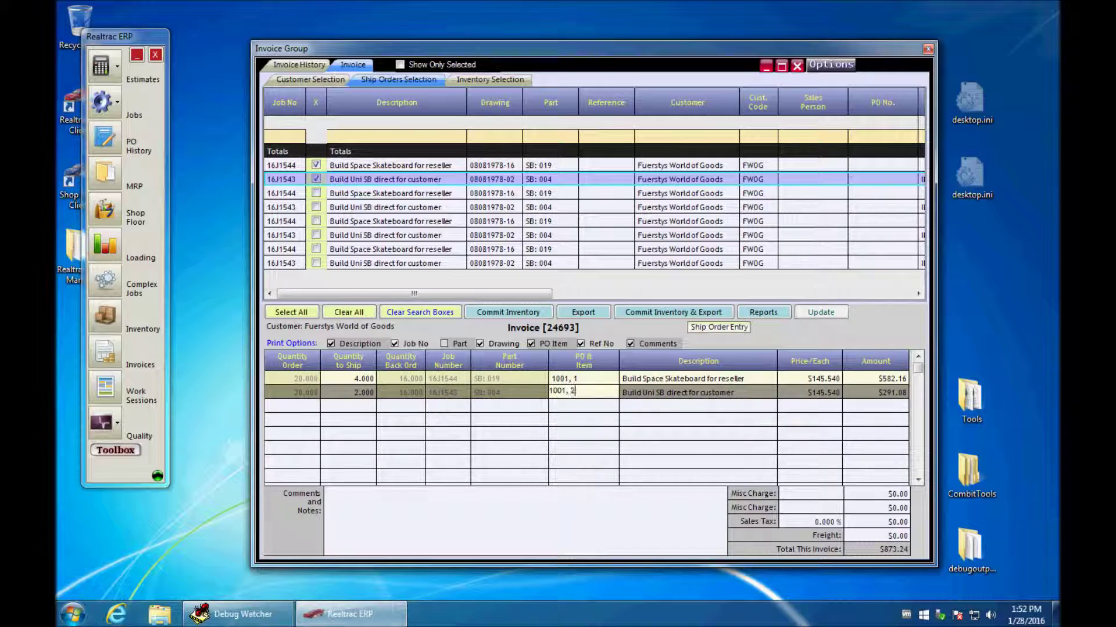
{"action": "key", "text": "Return"}
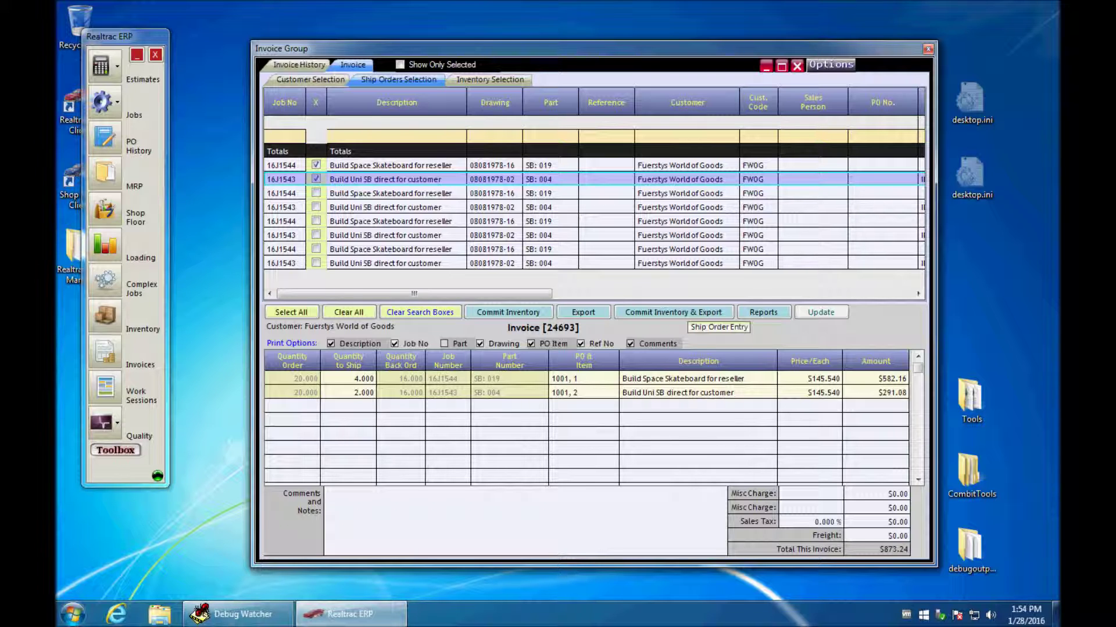
- Show the Inventory Selection list and widen the invoice window to reveal more columns
{"action": "left_click", "coordinate": [516, 81]}
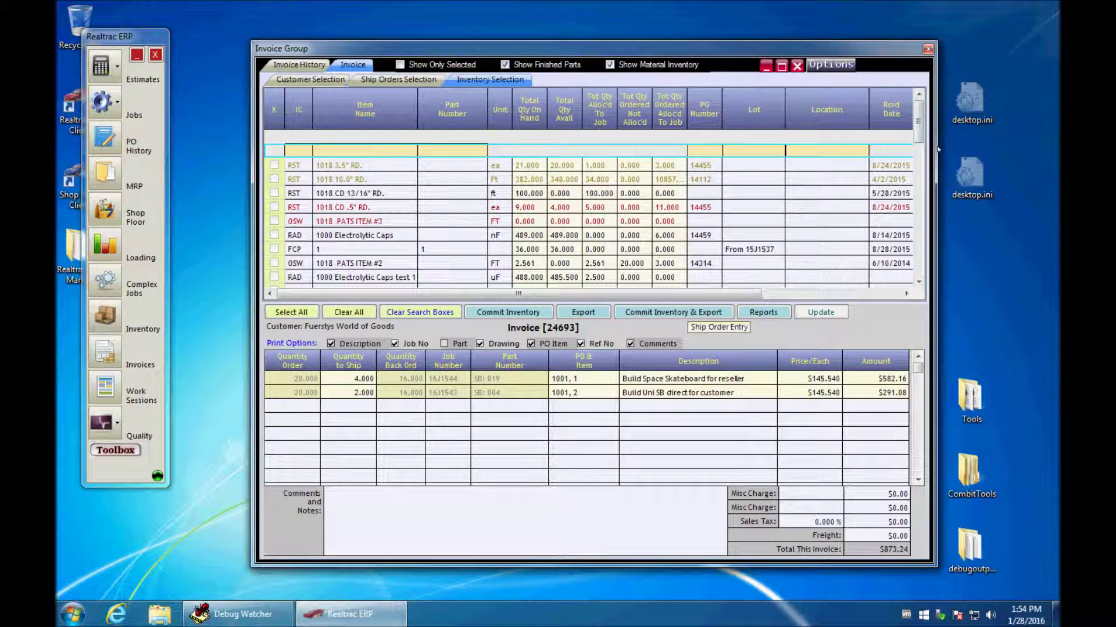
{"action": "left_click_drag", "start_coordinate": [937, 150], "coordinate": [997, 153]}
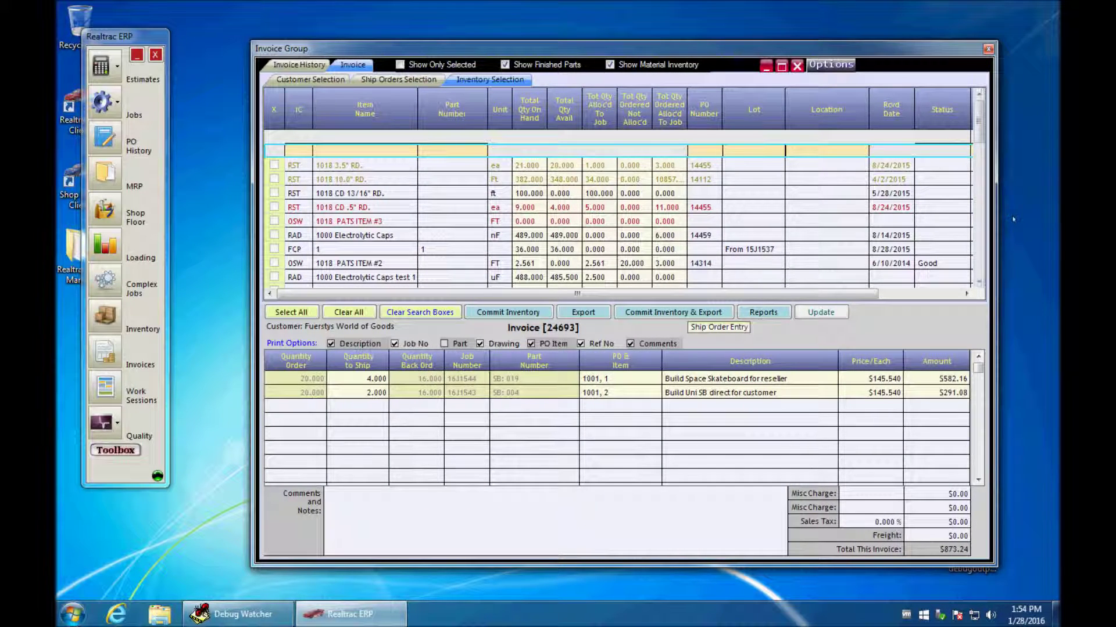
{"action": "left_click", "coordinate": [979, 228]}
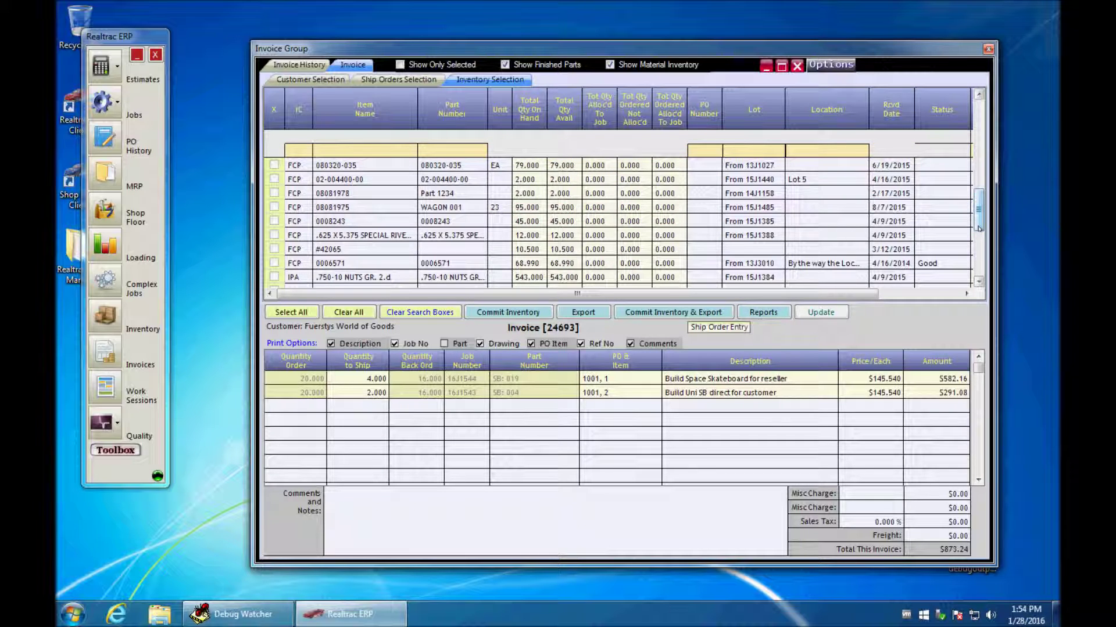
{"action": "left_click_drag", "start_coordinate": [979, 228], "coordinate": [979, 239]}
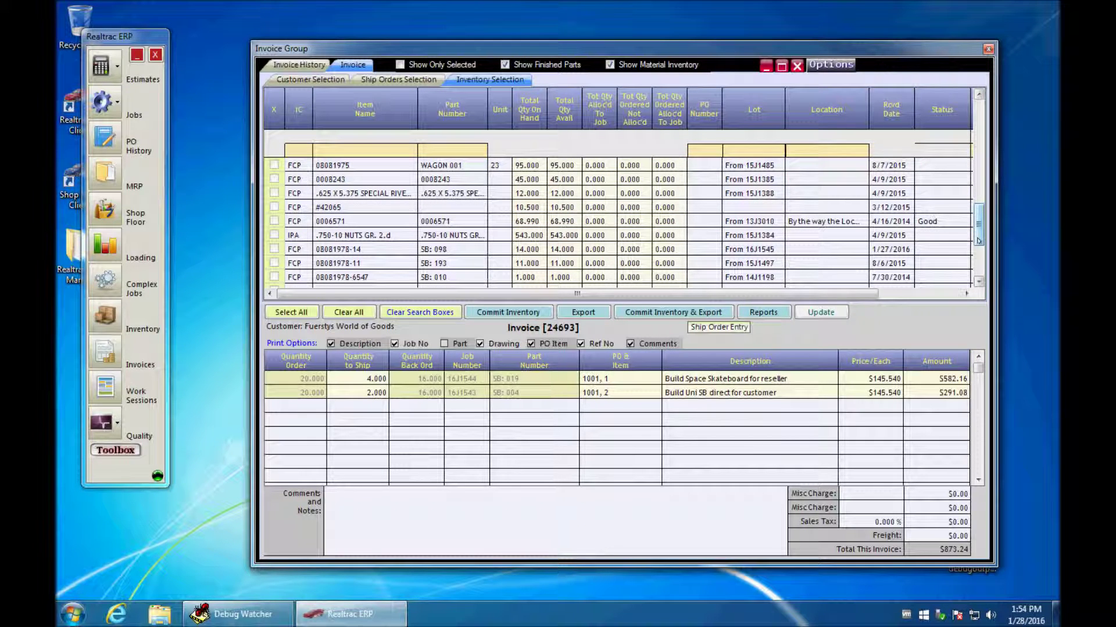
{"action": "left_click", "coordinate": [600, 407]}
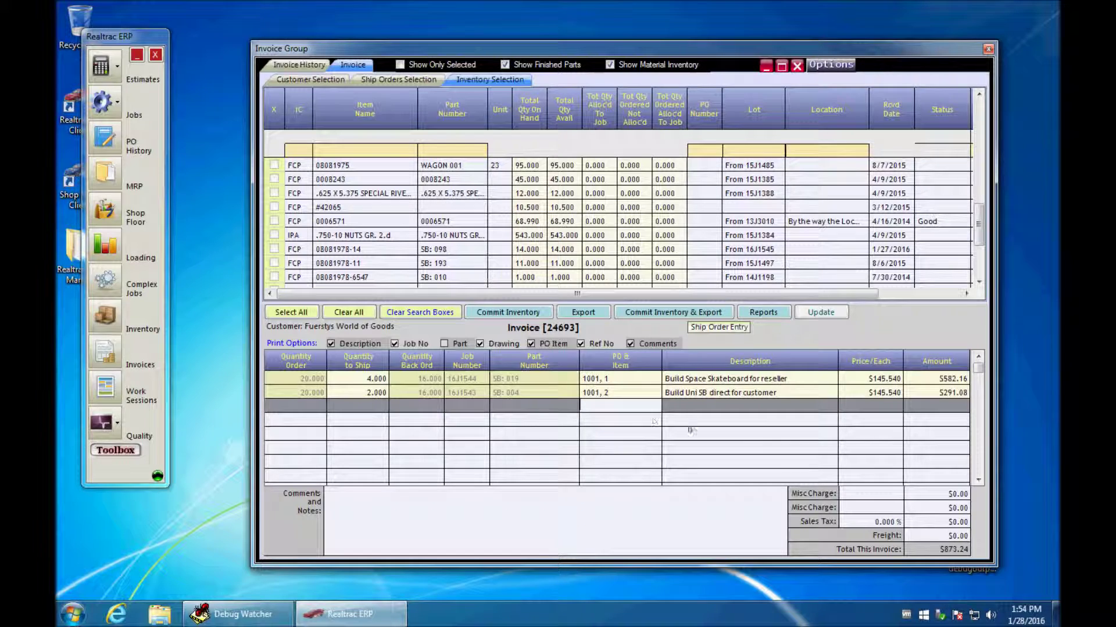
{"action": "left_click", "coordinate": [781, 433]}
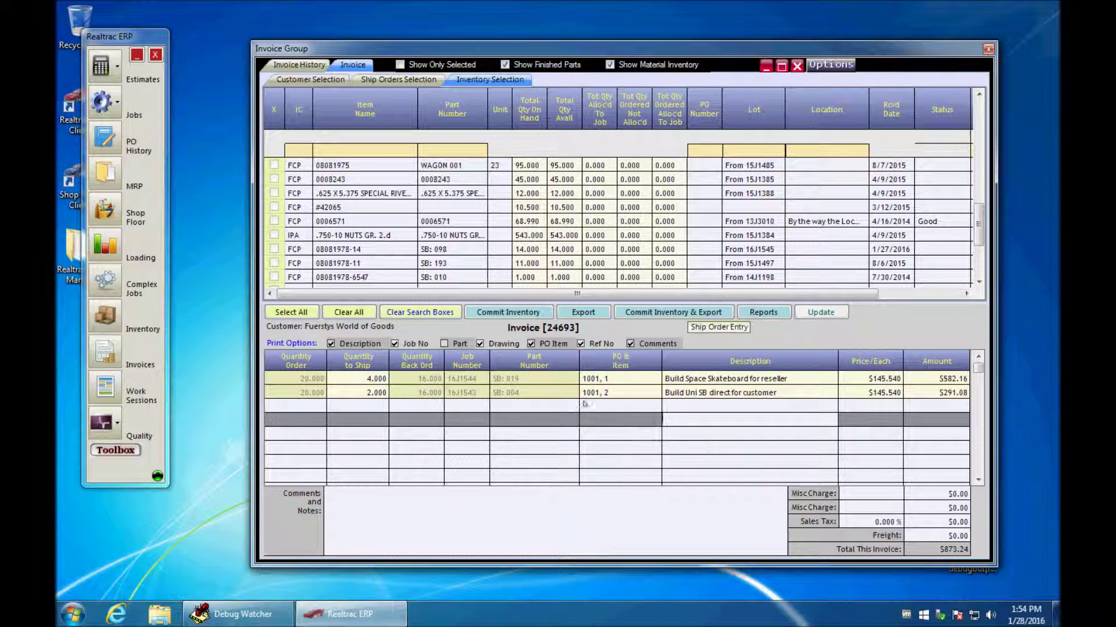
- Return to the inventory list and filter item names by 'plyw'
{"action": "left_click", "coordinate": [323, 81]}
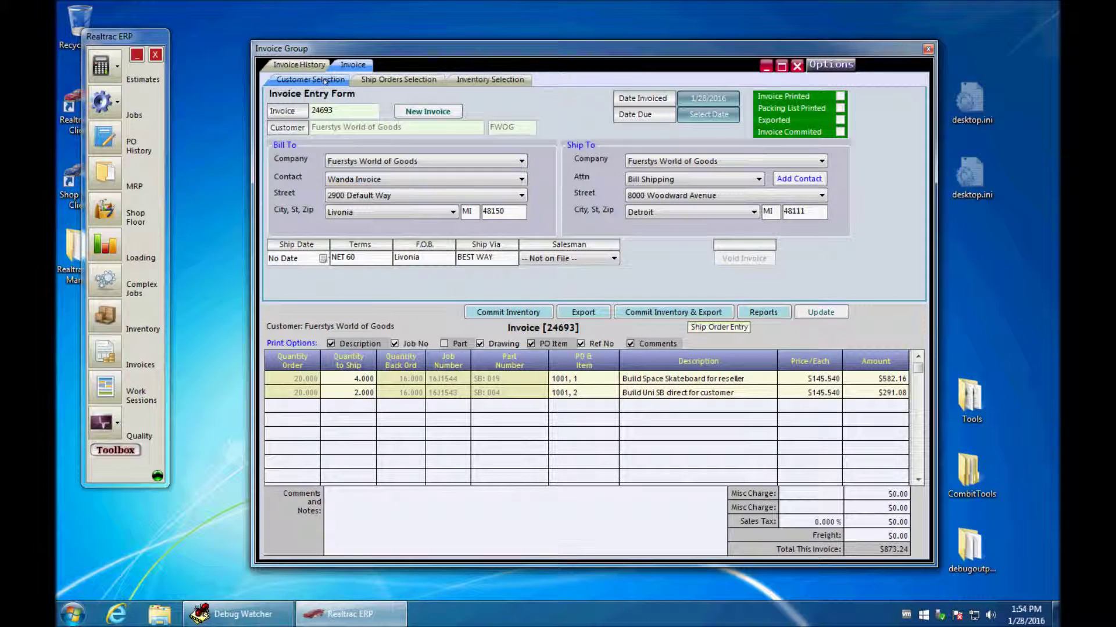
{"action": "left_click", "coordinate": [391, 84]}
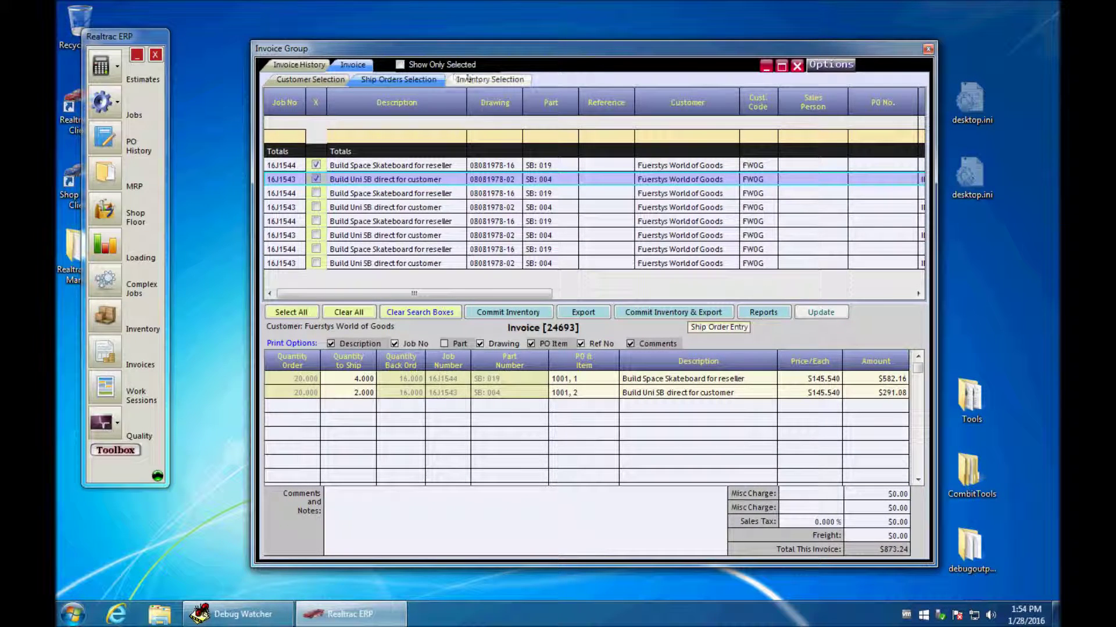
{"action": "left_click", "coordinate": [478, 81]}
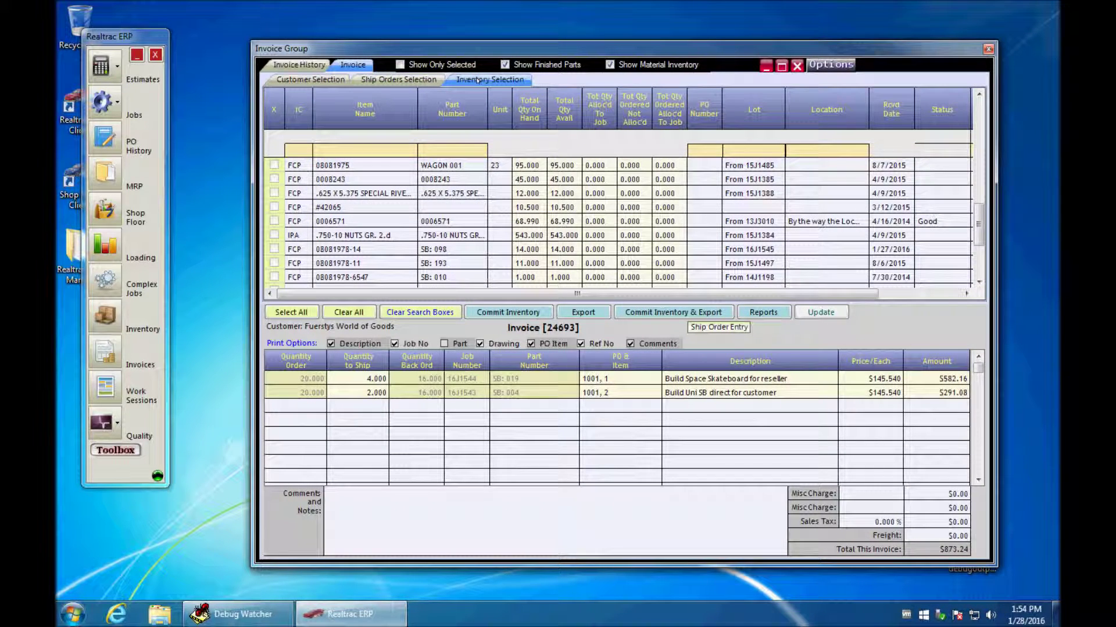
{"action": "left_click", "coordinate": [365, 150]}
{"action": "type", "text": "ply"}
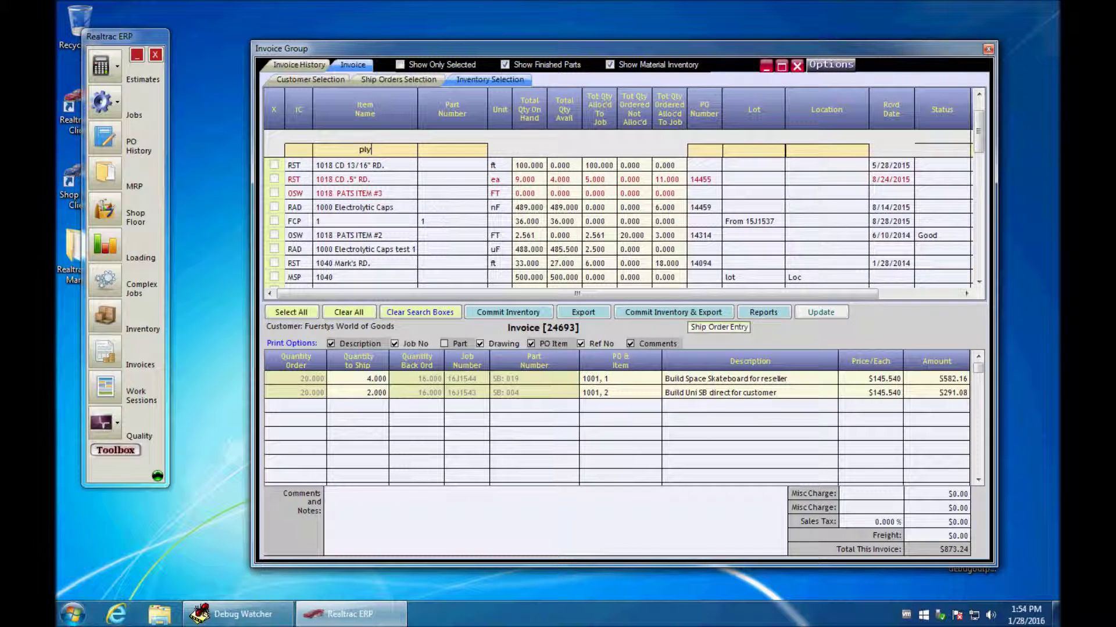
{"action": "type", "text": "w"}
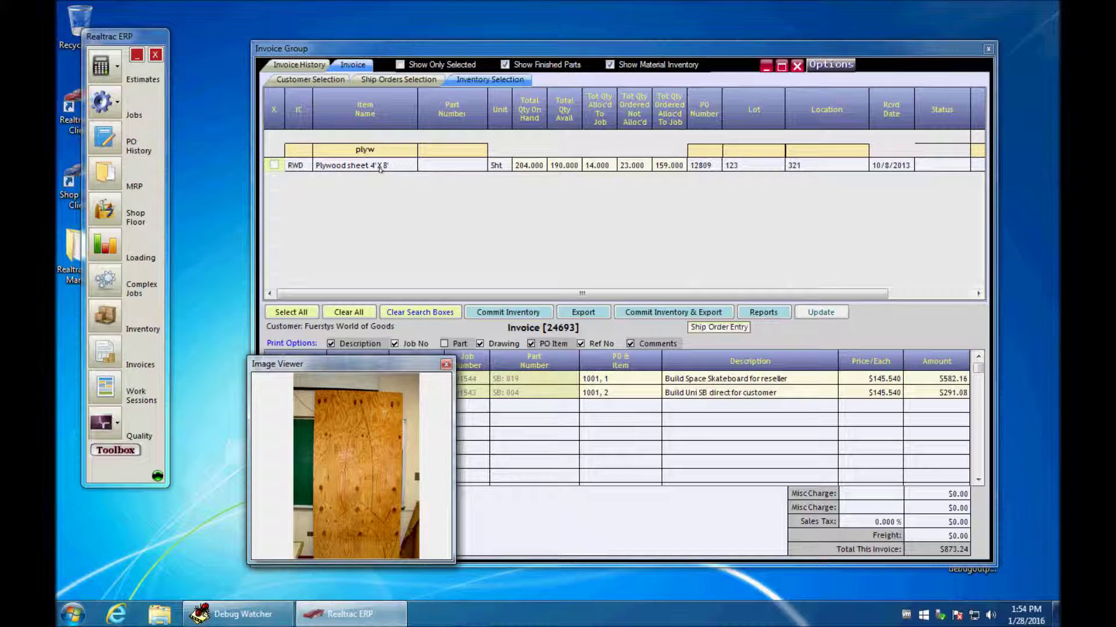
- Tick the Plywood sheet 4' X 8' row and enter 2 as the ordered quantity
{"action": "left_click", "coordinate": [274, 165]}
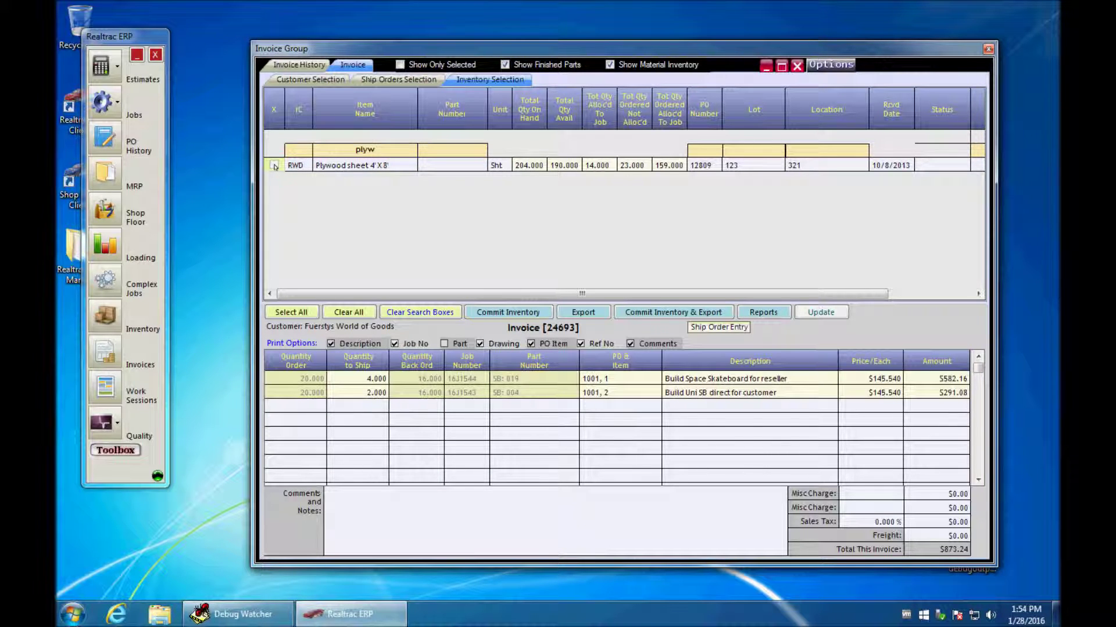
{"action": "left_click", "coordinate": [274, 166]}
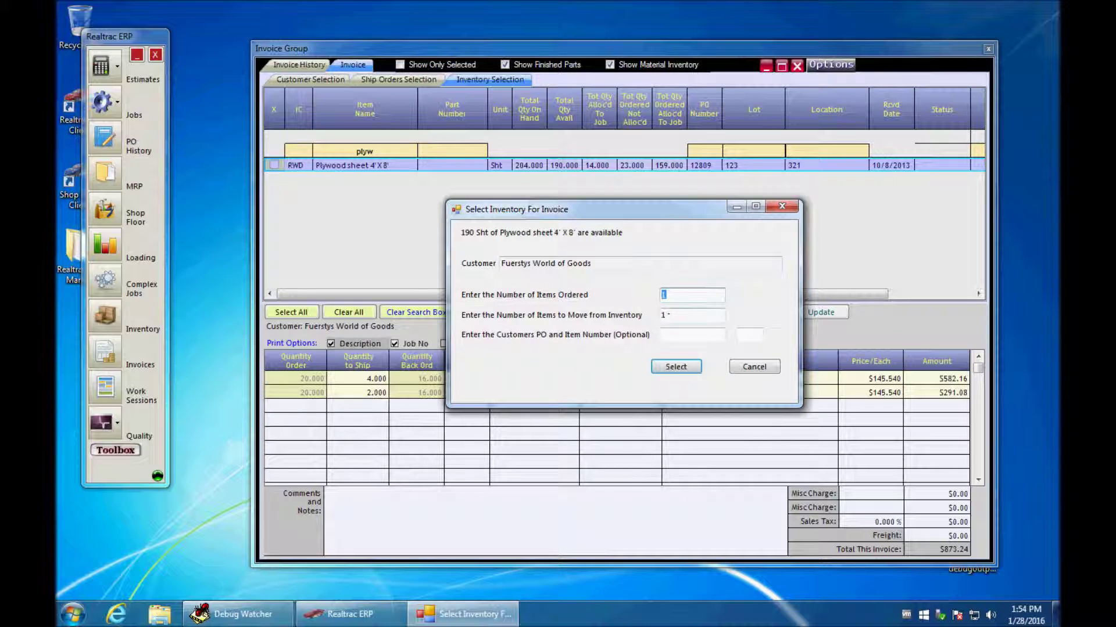
{"action": "type", "text": "2"}
{"action": "left_click", "coordinate": [680, 316]}
{"action": "key", "text": "Tab"}
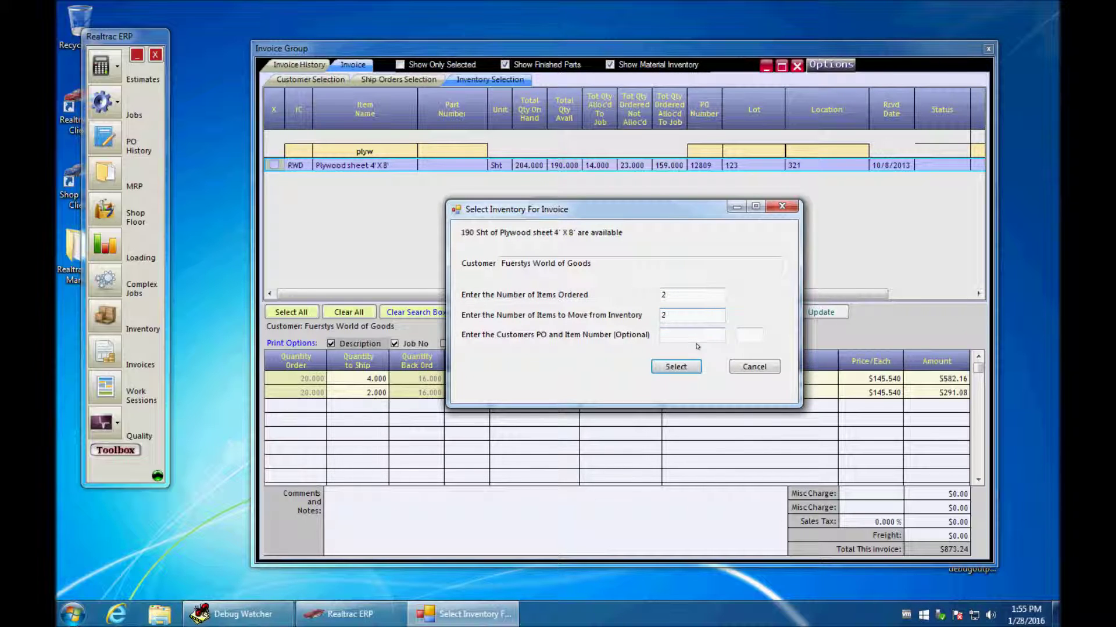
{"action": "key", "text": "shift+Tab"}
- Set Items Ordered and Move from Inventory to 2 and enter customer PO 1001
{"action": "double_click", "coordinate": [675, 296]}
{"action": "type", "text": "3"}
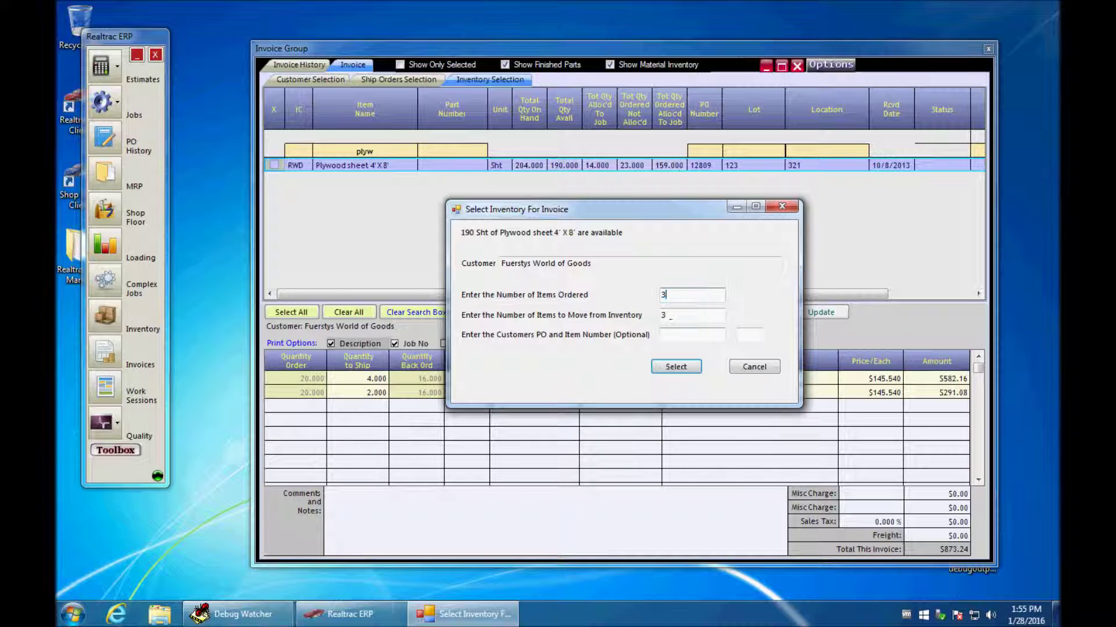
{"action": "key", "text": "Tab"}
{"action": "type", "text": "2"}
{"action": "key", "text": "Tab"}
{"action": "double_click", "coordinate": [674, 297]}
{"action": "type", "text": "2"}
{"action": "key", "text": "Tab"}
{"action": "key", "text": "Tab"}
{"action": "type", "text": "1001"}
{"action": "key", "text": "Tab"}
- Add the plywood line as PO item 1001, 4, described 'Shipped direct', at $7.900 each
{"action": "left_click", "coordinate": [676, 366]}
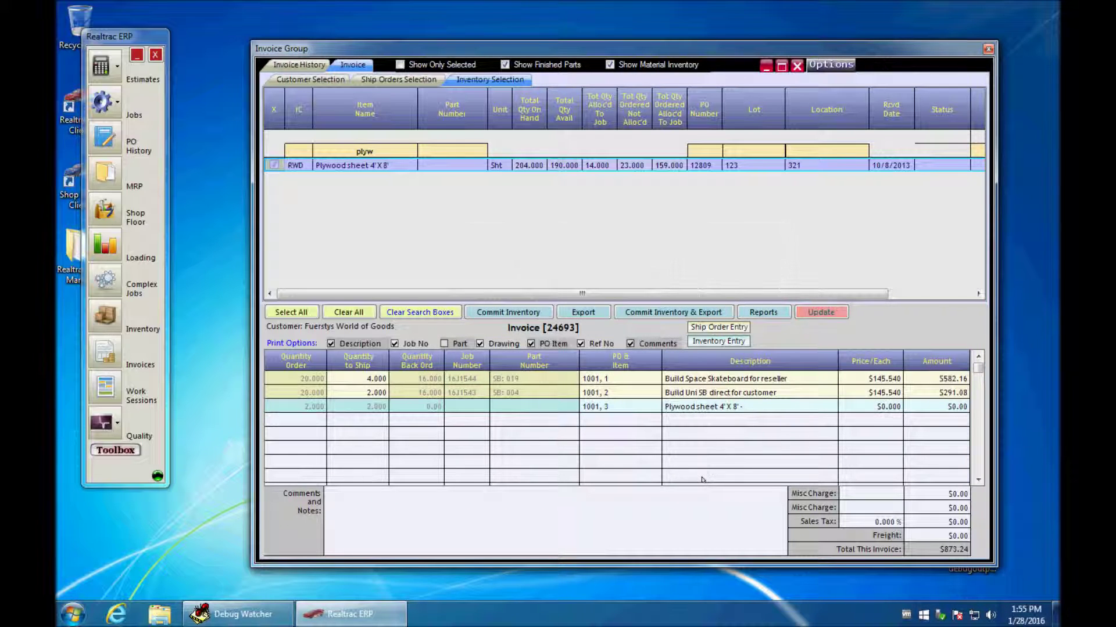
{"action": "left_click", "coordinate": [633, 407]}
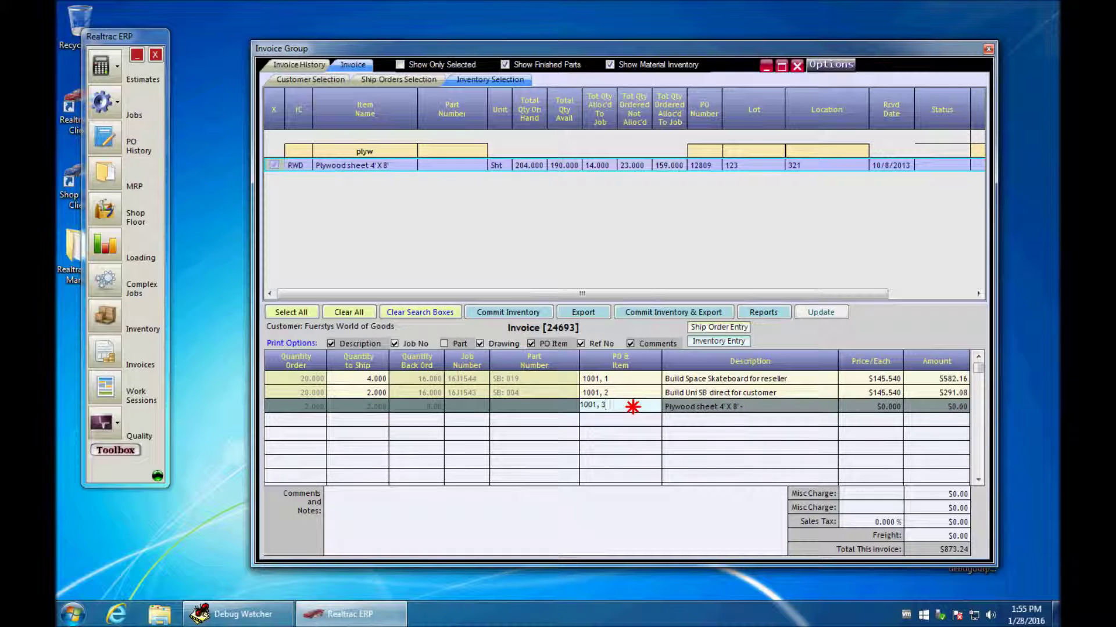
{"action": "key", "text": "BackSpace"}
{"action": "left_click", "coordinate": [773, 409]}
{"action": "type", "text": "Shi"}
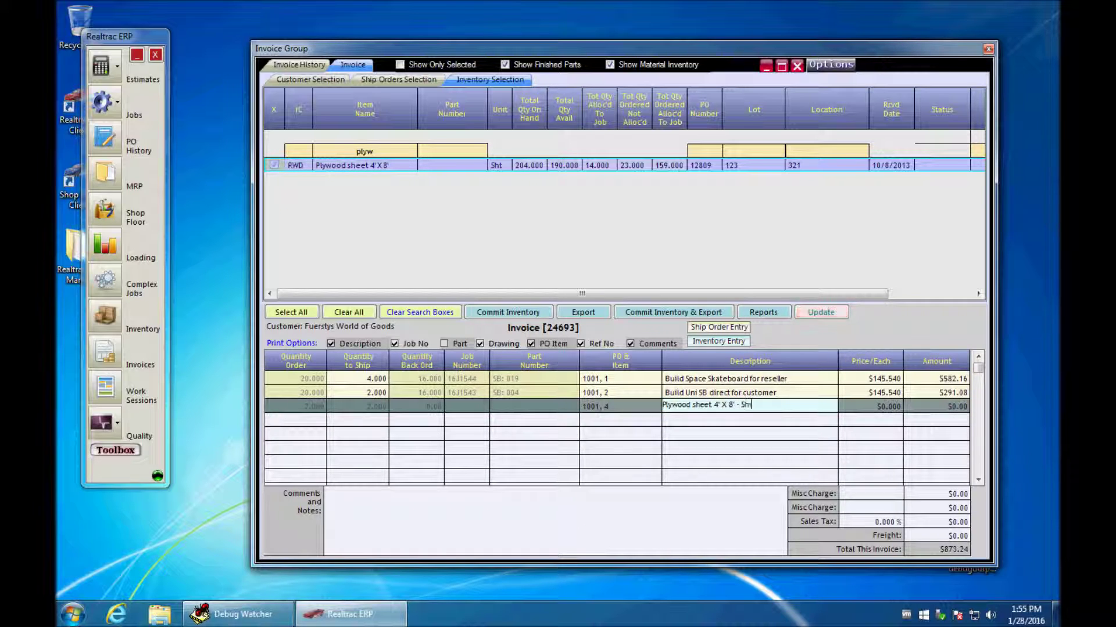
{"action": "type", "text": "pped direct"}
{"action": "left_click", "coordinate": [878, 404]}
{"action": "type", "text": "7.9"}
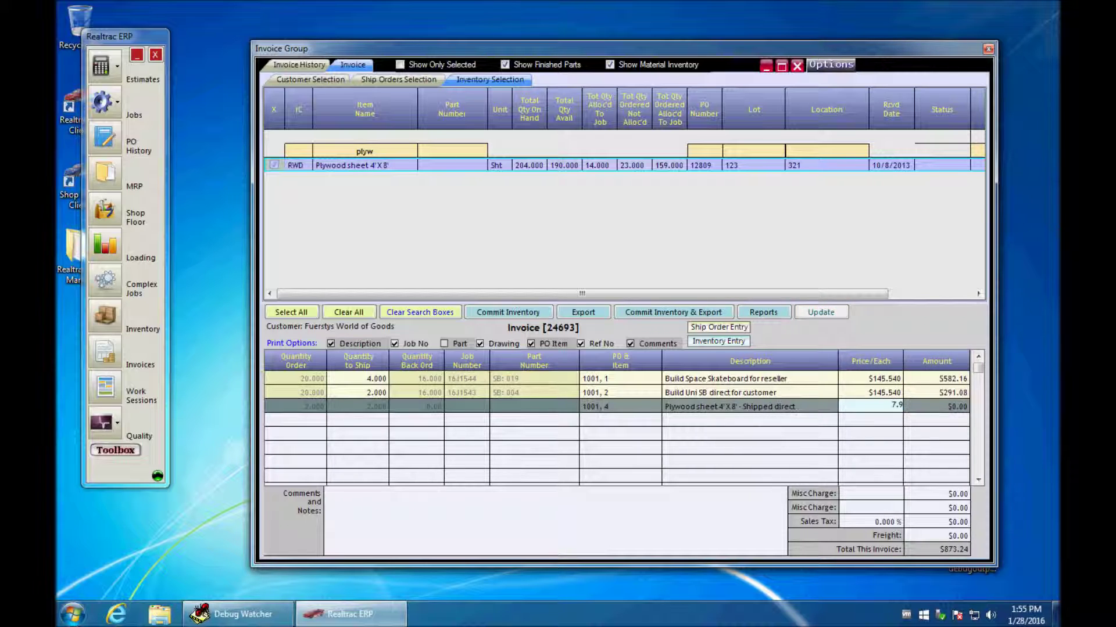
{"action": "key", "text": "Tab"}
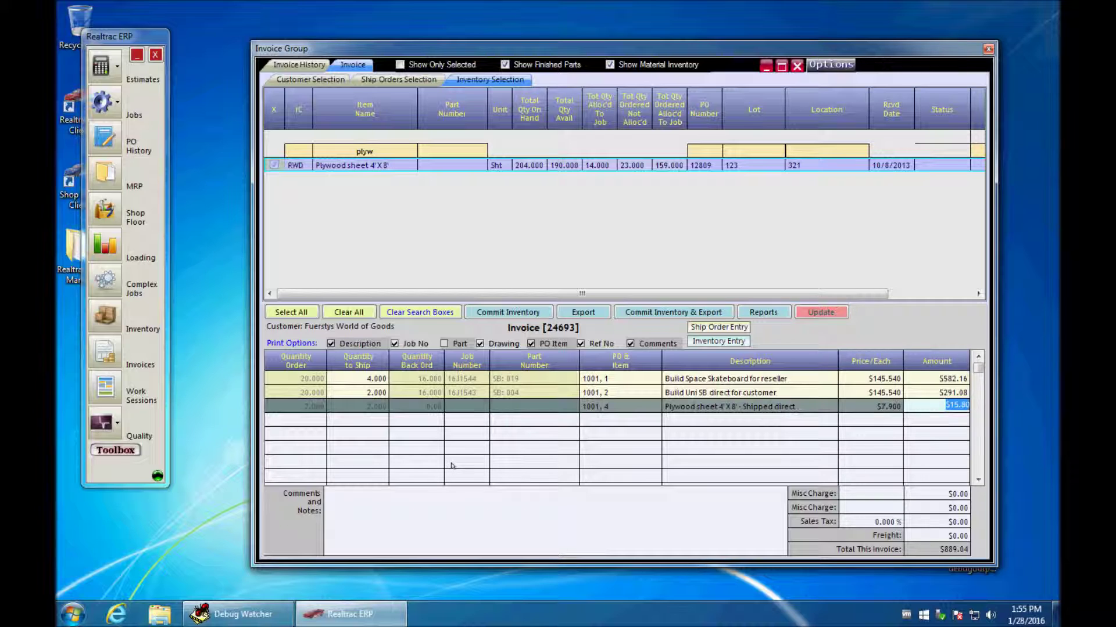
- Bring up the context options for the plywood, Uni SB and Space Skateboard lines
{"action": "right_click", "coordinate": [295, 408]}
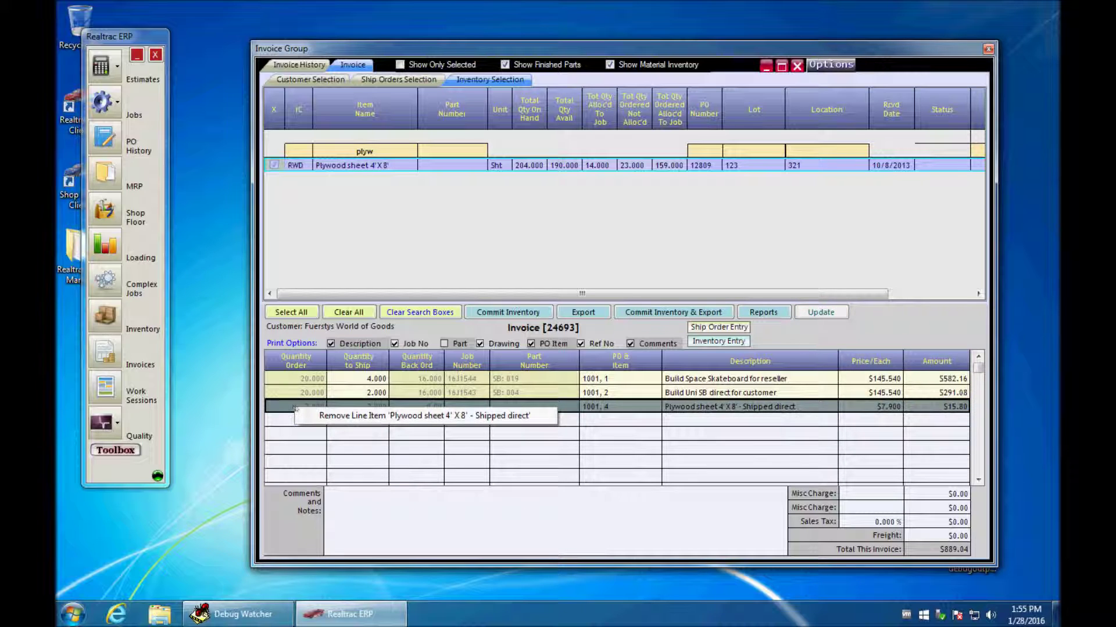
{"action": "right_click", "coordinate": [277, 394]}
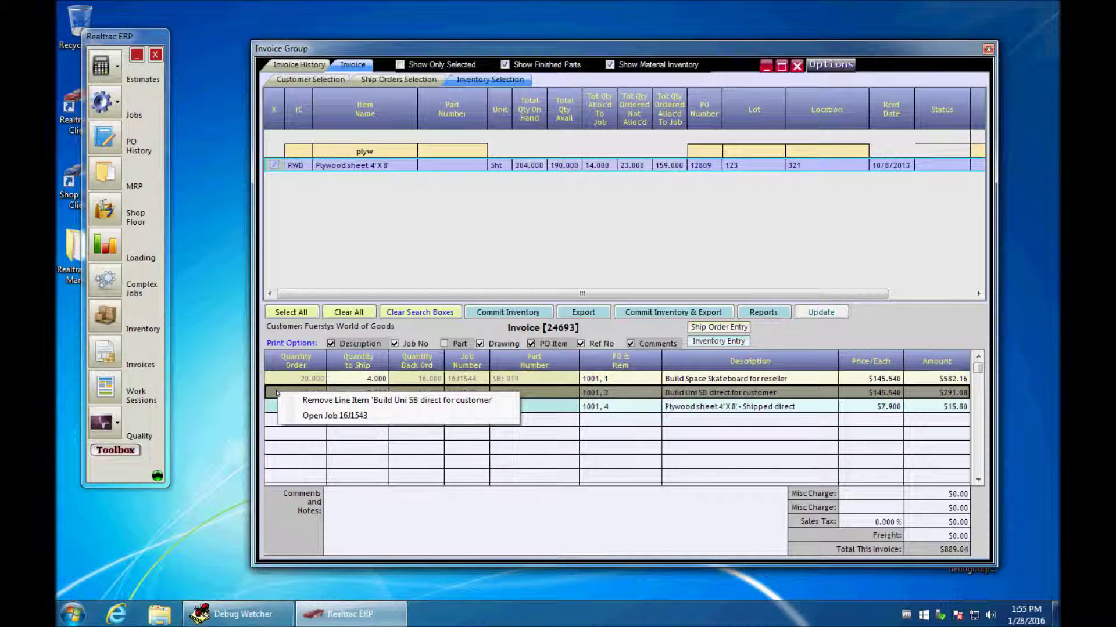
{"action": "right_click", "coordinate": [287, 382]}
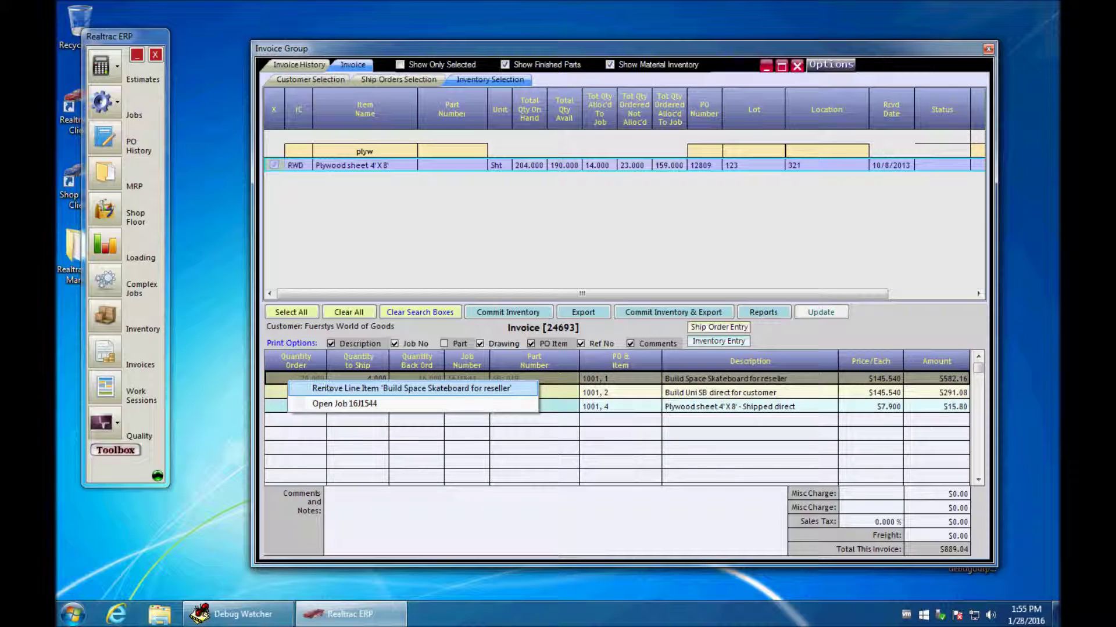
{"action": "left_click", "coordinate": [274, 407]}
{"action": "right_click", "coordinate": [274, 408]}
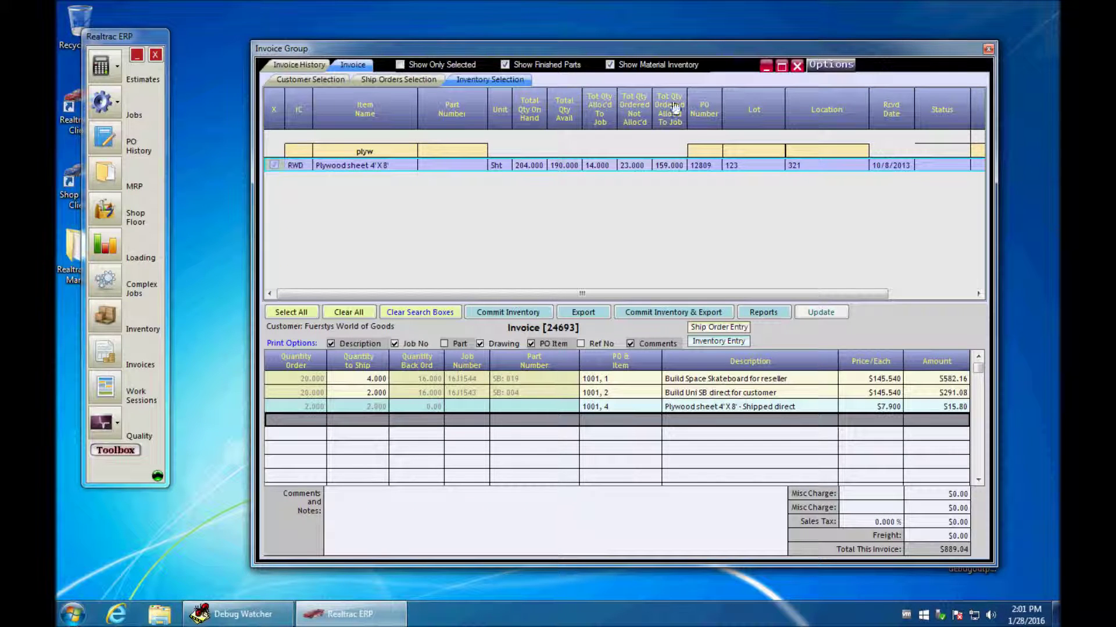
- Add a line on PO item 1001, 6 described 'Finishing Charge for PO Item 1001, 1' with its price, then commit inventory
{"action": "left_click", "coordinate": [412, 79]}
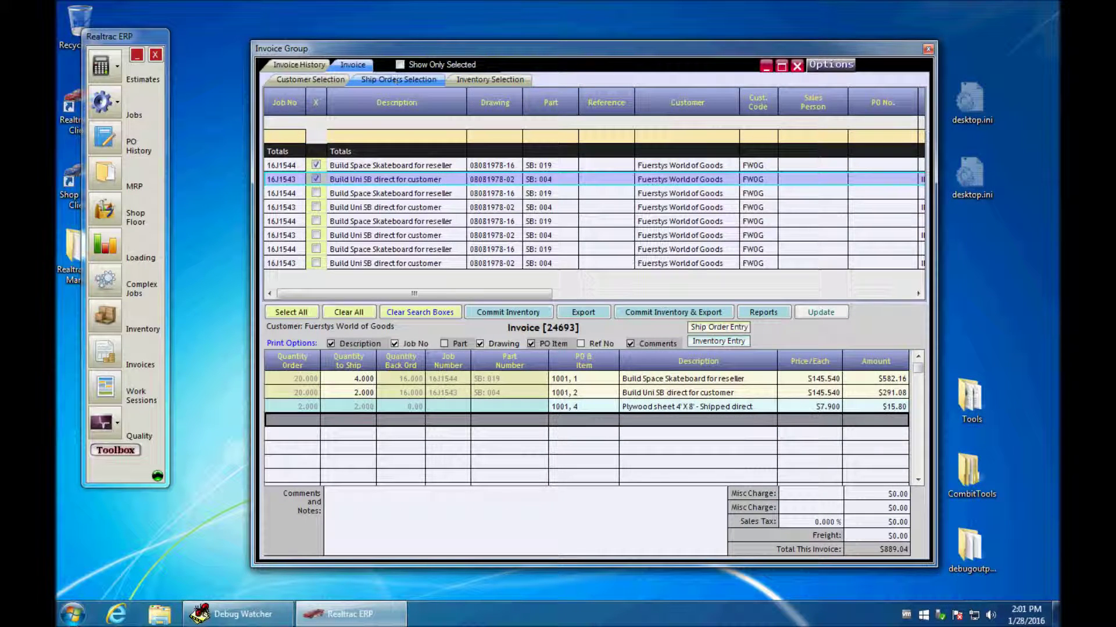
{"action": "left_click", "coordinate": [342, 80]}
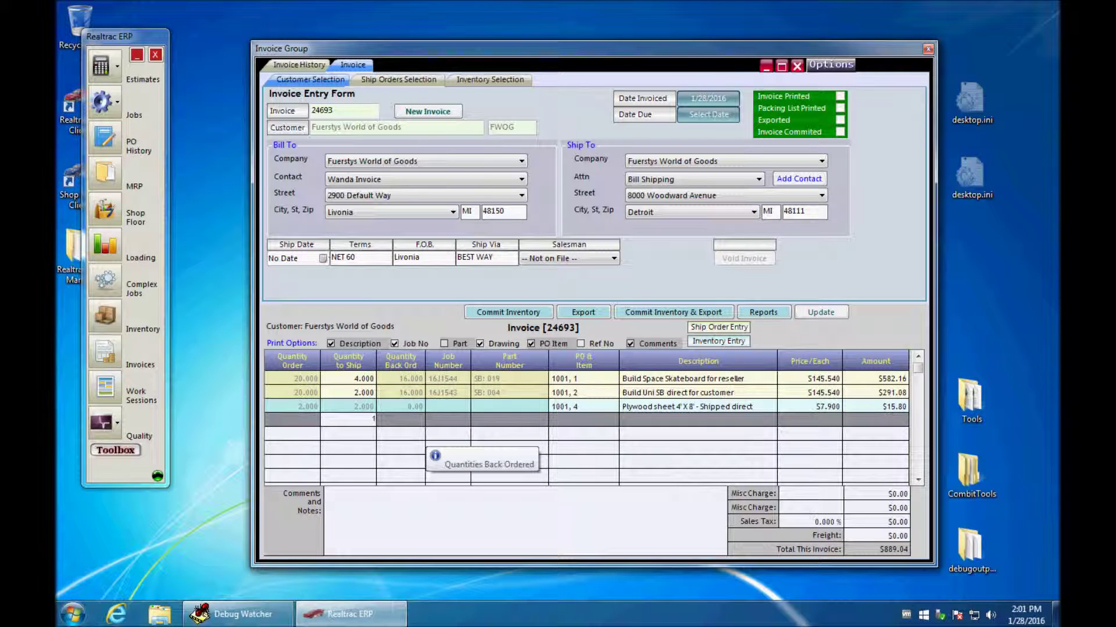
{"action": "left_click", "coordinate": [416, 421]}
{"action": "left_click", "coordinate": [553, 420]}
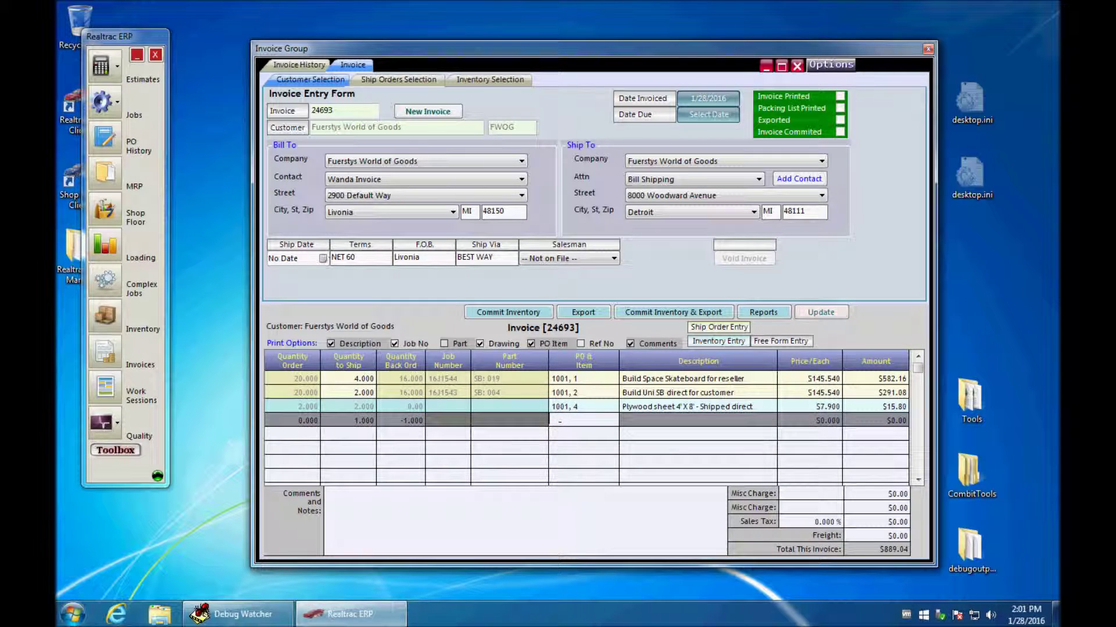
{"action": "type", "text": "1001,"}
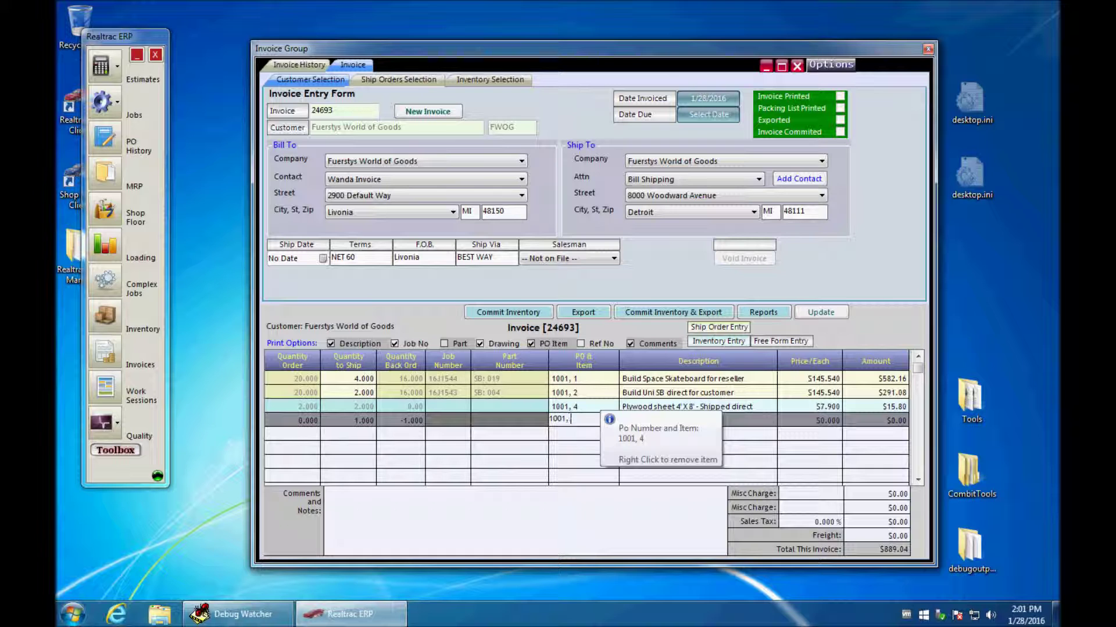
{"action": "type", "text": " 6"}
{"action": "key", "text": "Tab"}
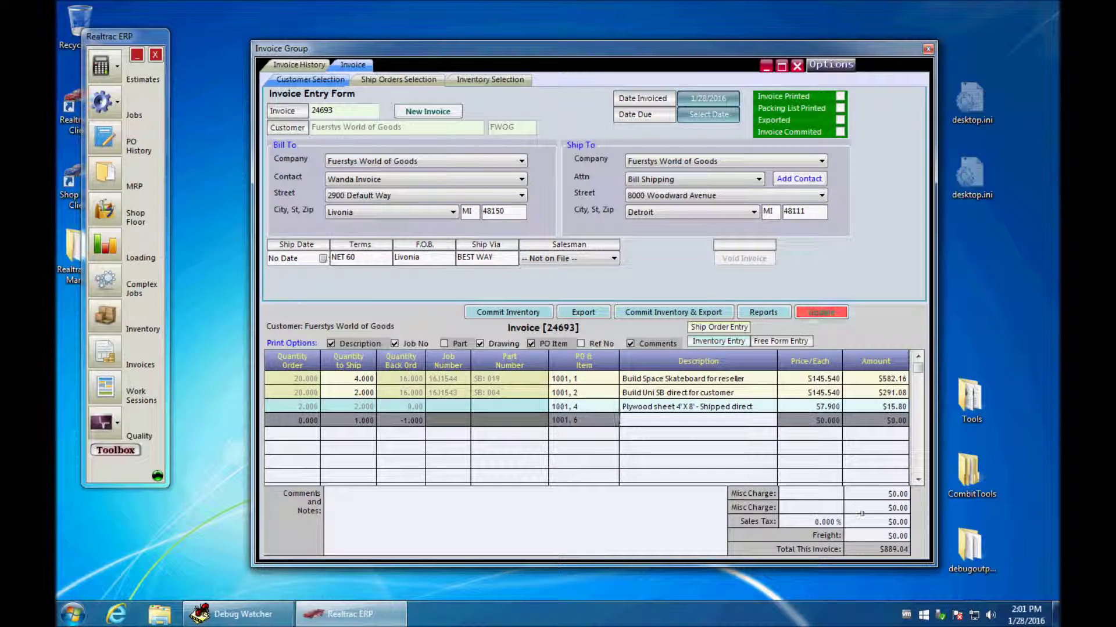
{"action": "type", "text": "Finishing"}
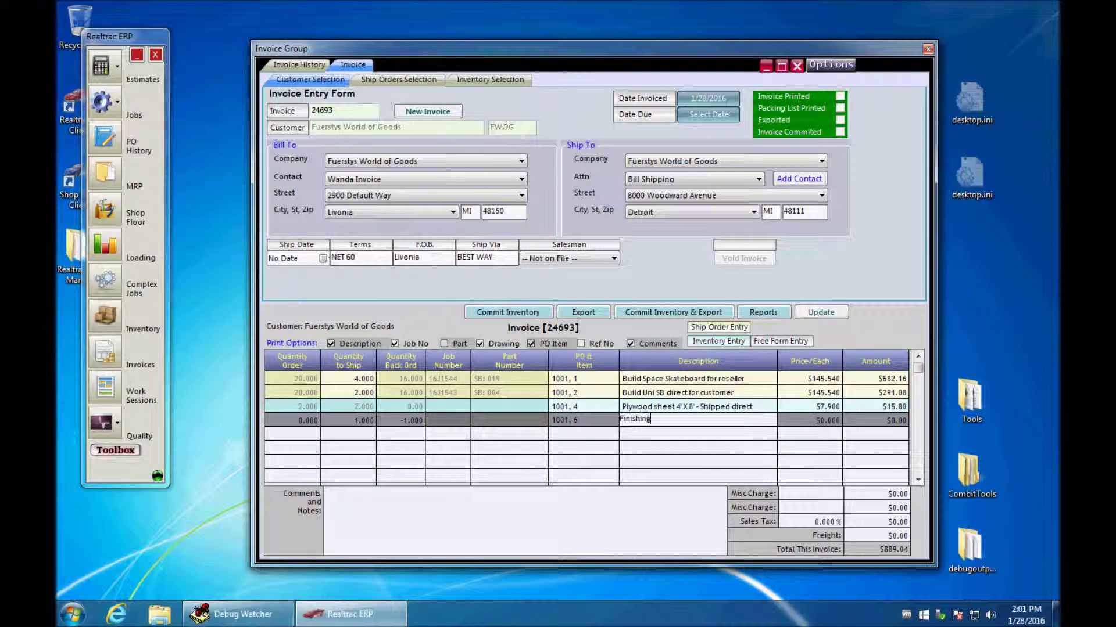
{"action": "type", "text": " Charge for PO Item 1001"}
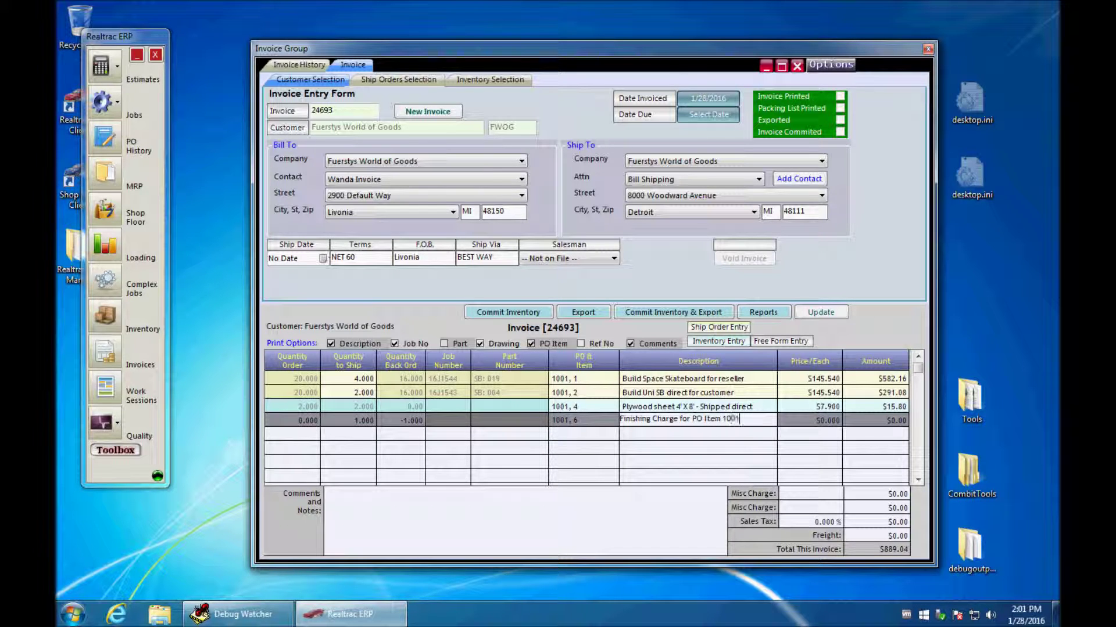
{"action": "type", "text": ", 1"}
{"action": "key", "text": "Tab"}
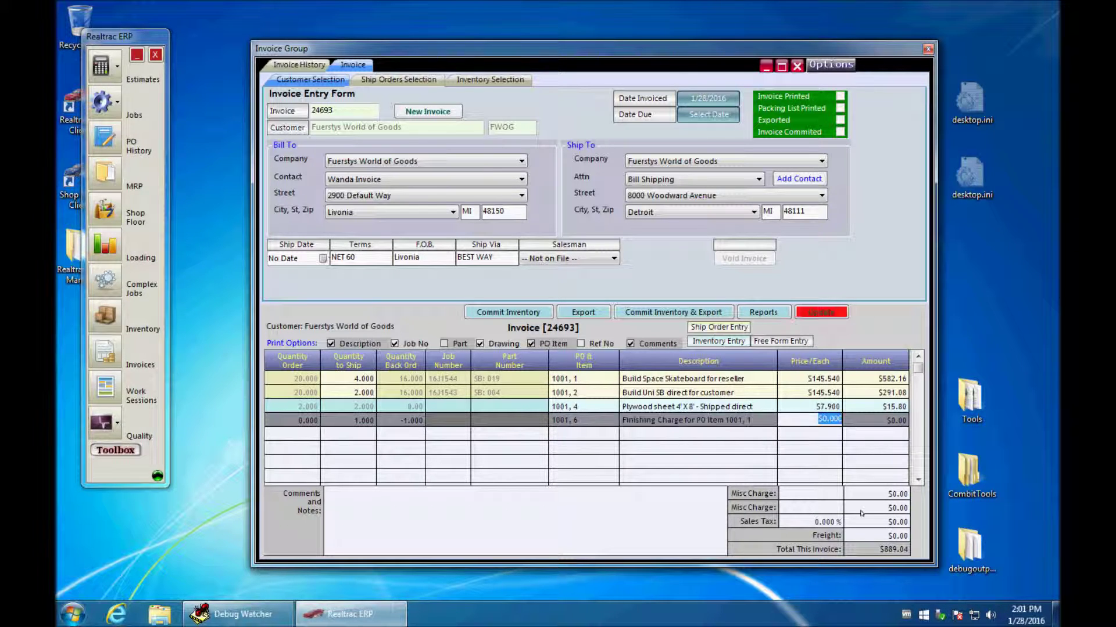
{"action": "type", "text": "10"}
{"action": "key", "text": "Tab"}
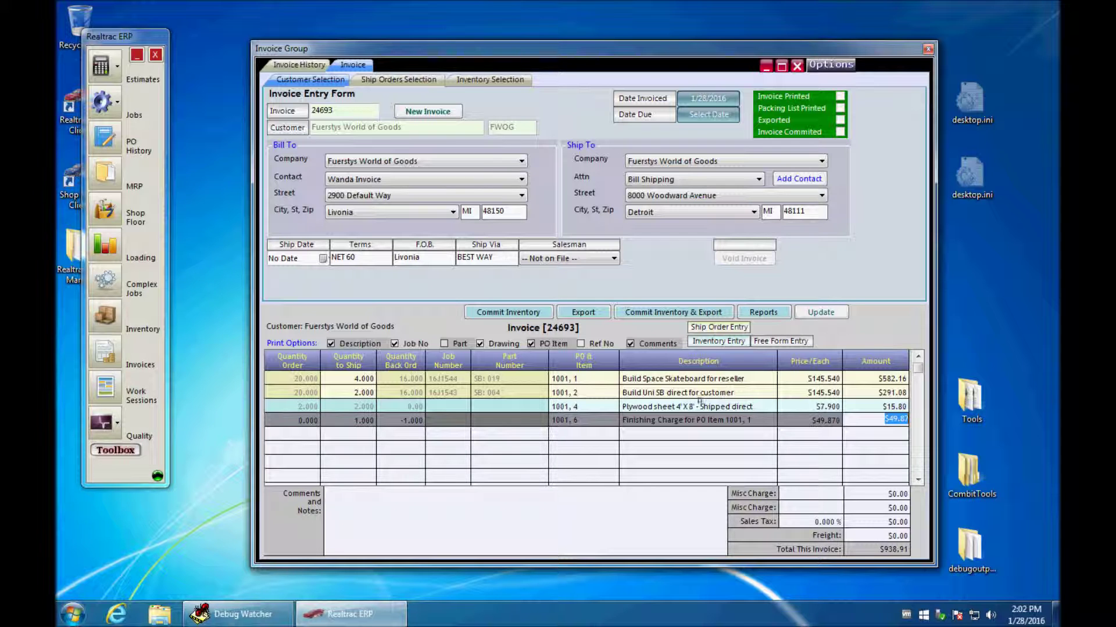
{"action": "left_click", "coordinate": [499, 312]}
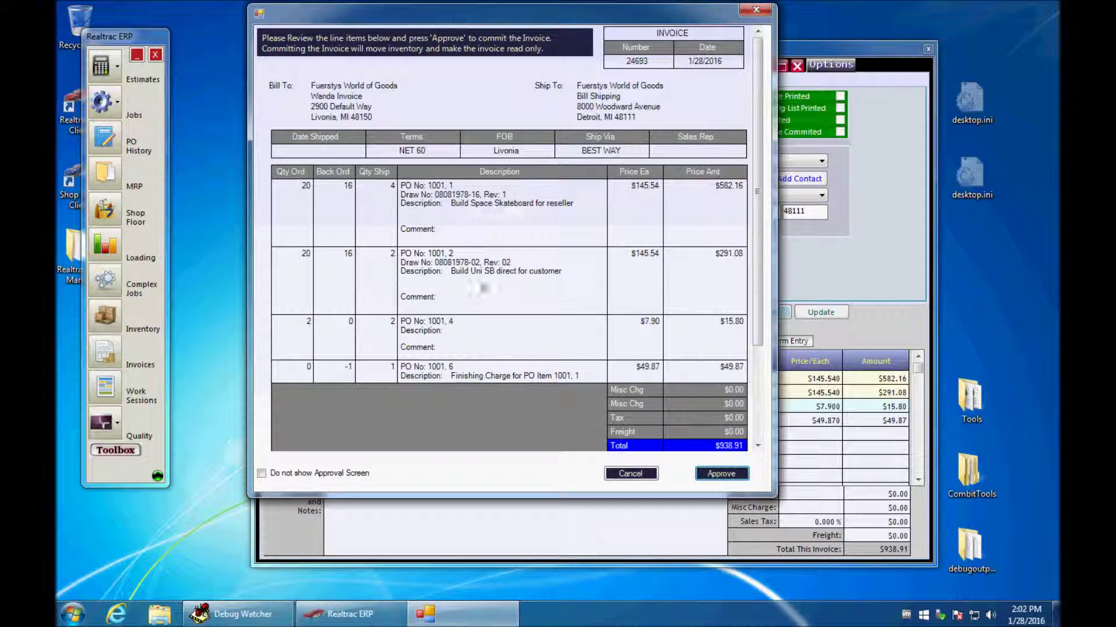
- Approve the invoice line items and set the first stock row's ship quantity
{"action": "left_click", "coordinate": [721, 474]}
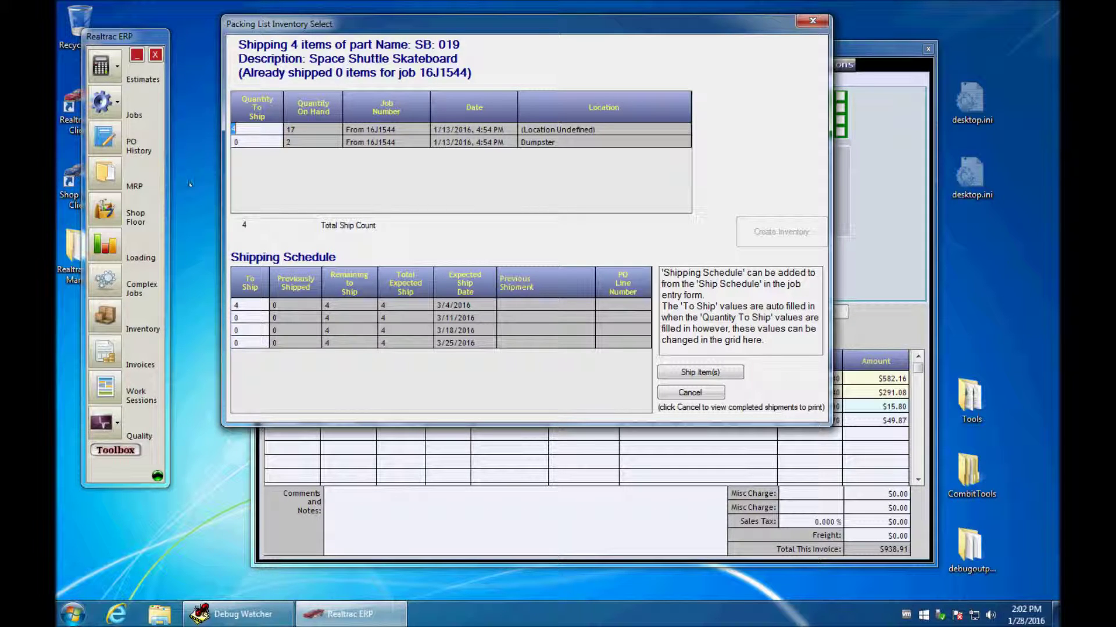
{"action": "left_click", "coordinate": [264, 143]}
{"action": "left_click", "coordinate": [264, 132]}
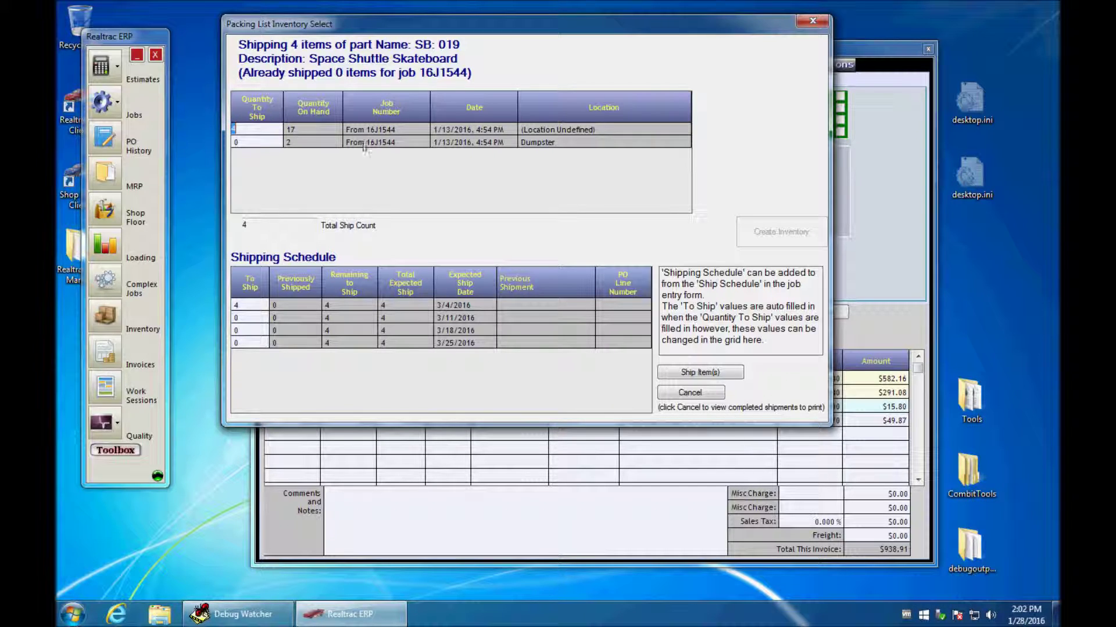
{"action": "left_click", "coordinate": [631, 135]}
{"action": "left_click", "coordinate": [631, 143]}
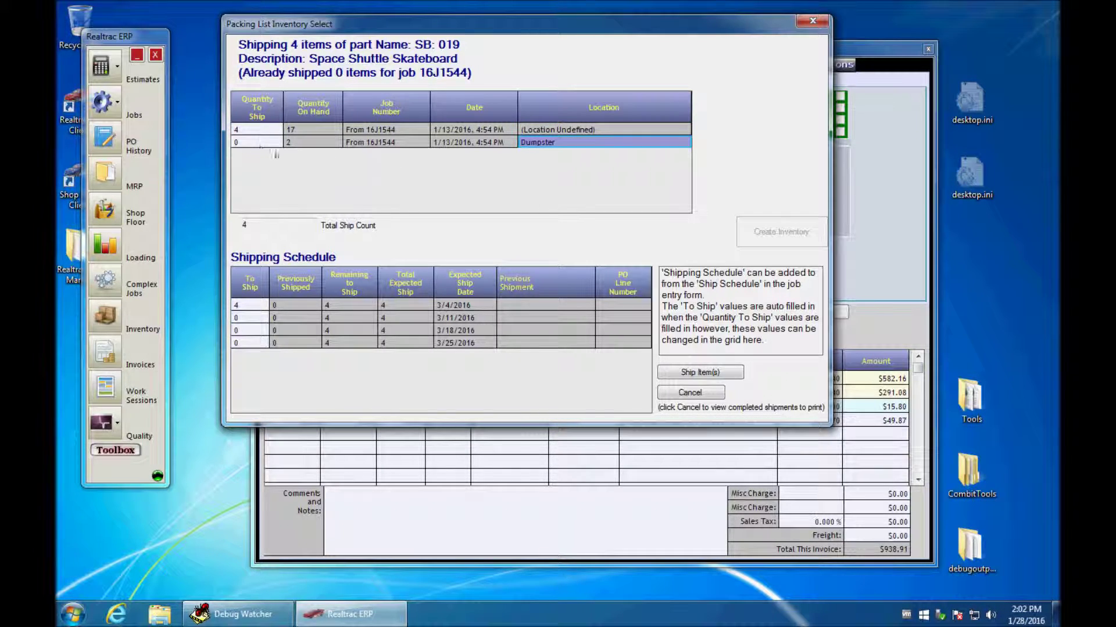
- Zero the first schedule row and ship the 4 Space Shuttle and 2 Unicorn skateboards
{"action": "left_click", "coordinate": [250, 305]}
{"action": "type", "text": "0"}
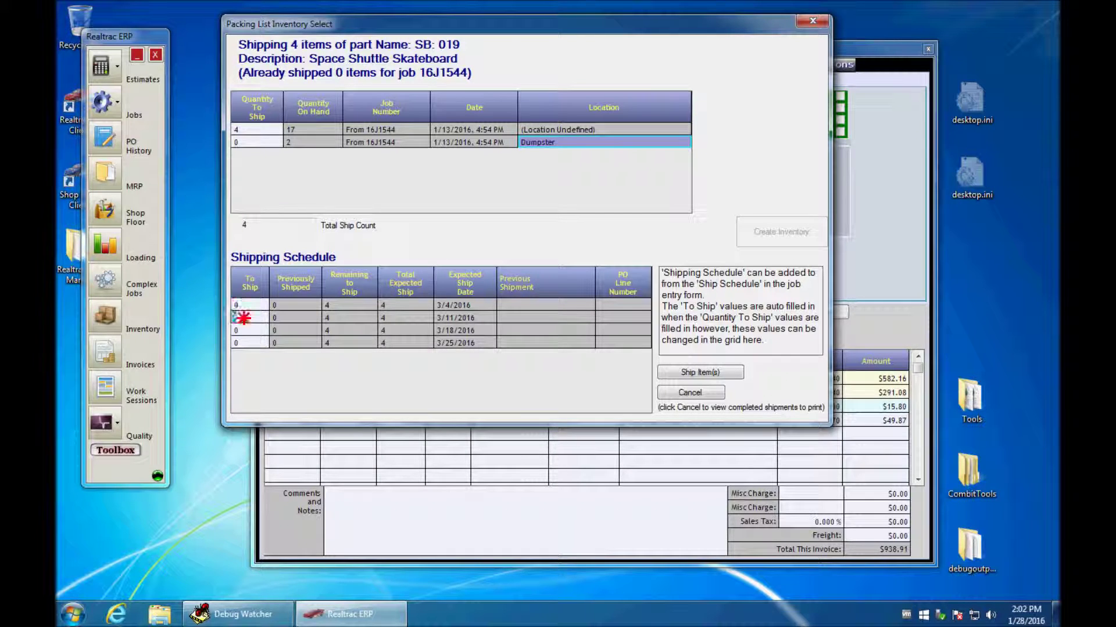
{"action": "left_click", "coordinate": [241, 341]}
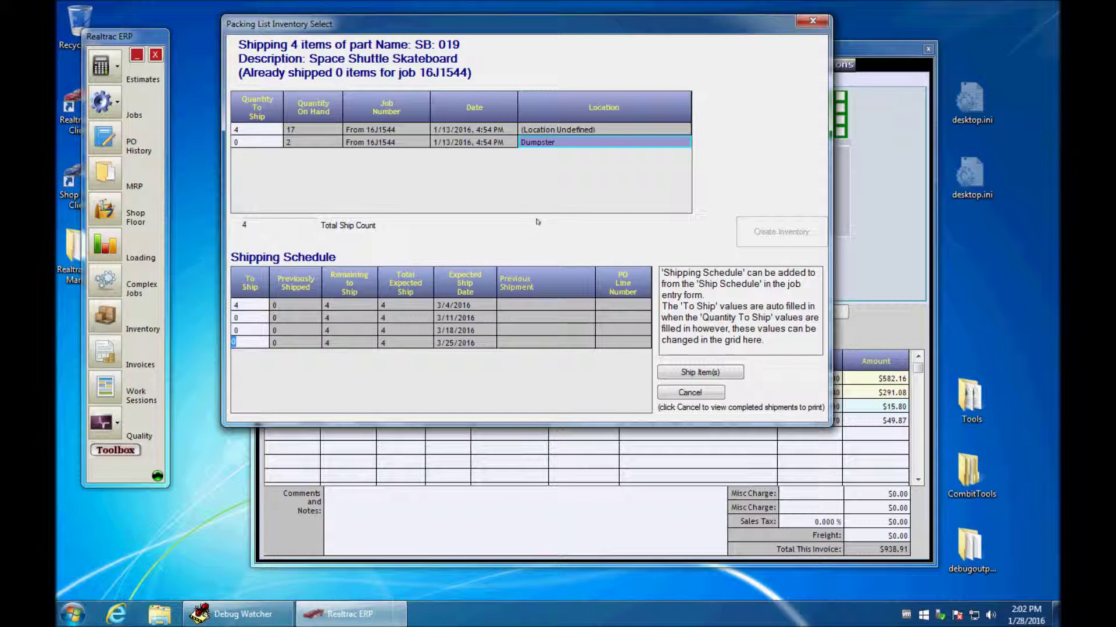
{"action": "left_click", "coordinate": [675, 372]}
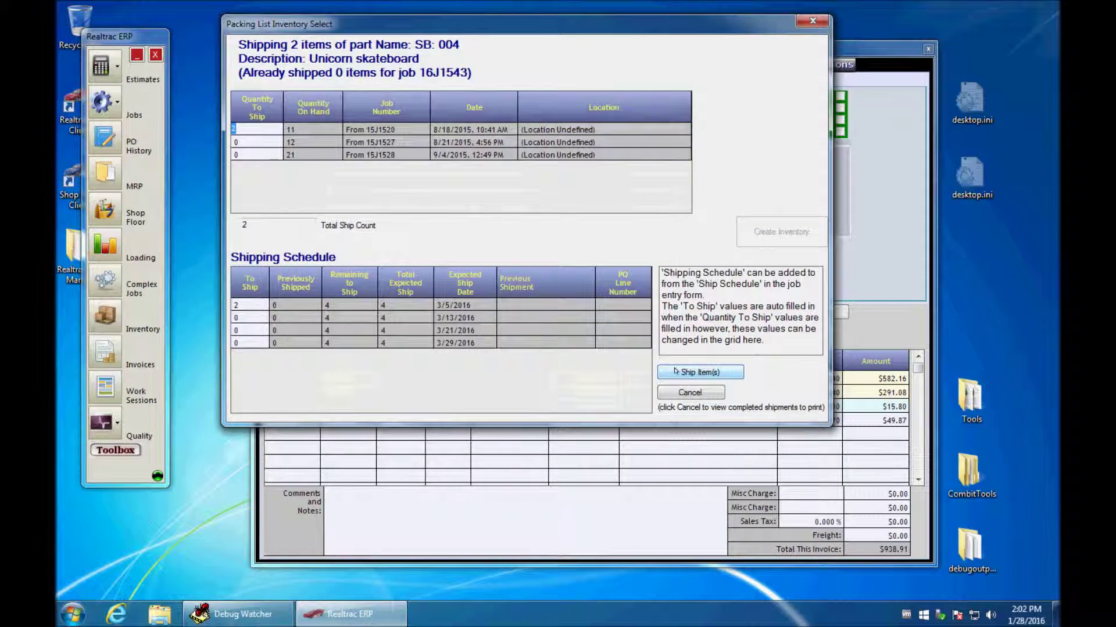
{"action": "left_click", "coordinate": [676, 371]}
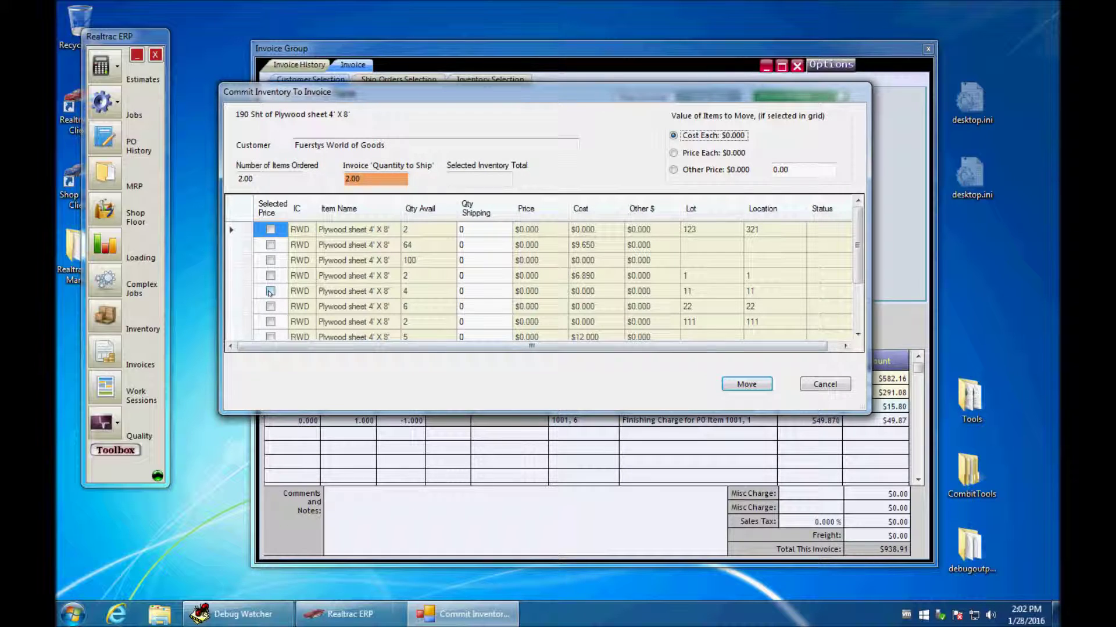
- Ship 2 plywood sheets from the $6.890 lot, keeping the due dates of jobs 16J1544 and 16J1543
{"action": "left_click", "coordinate": [270, 276]}
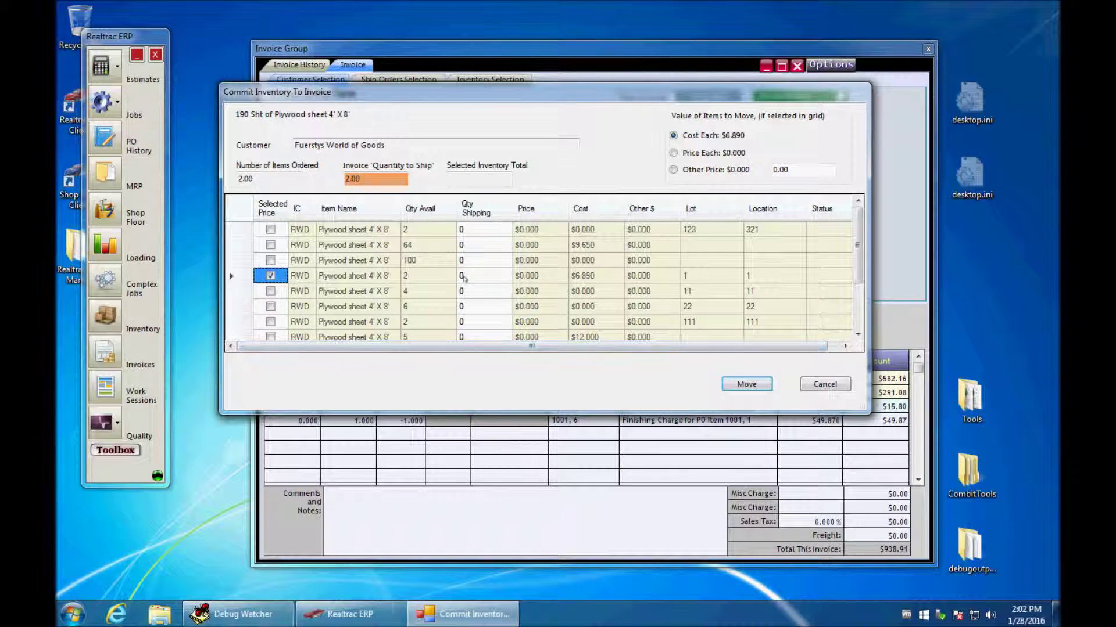
{"action": "left_click", "coordinate": [473, 276]}
{"action": "left_click", "coordinate": [486, 277]}
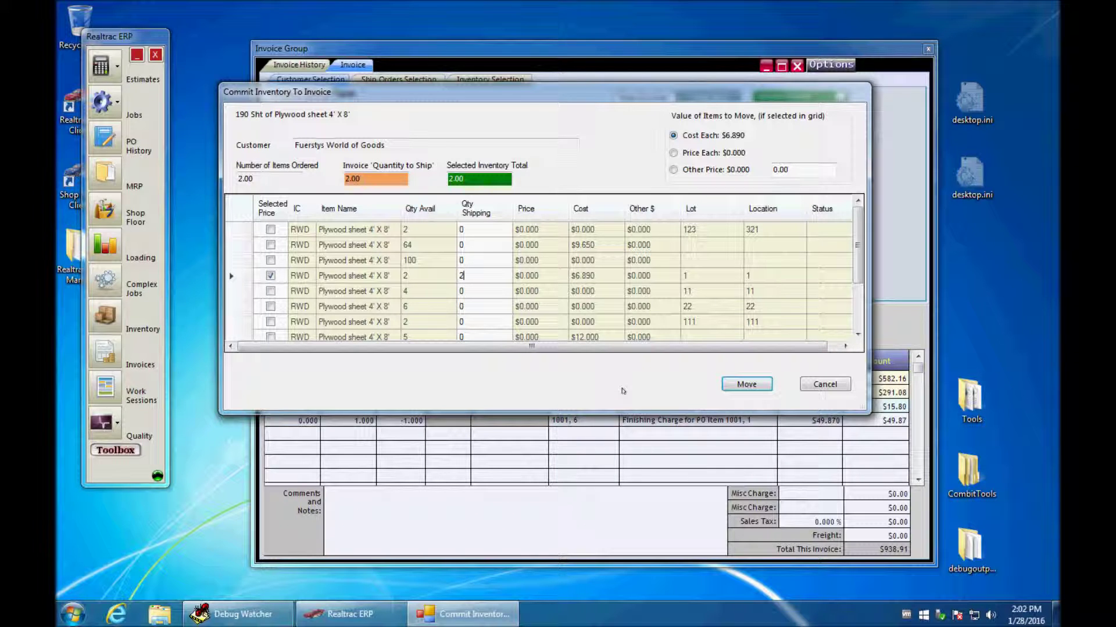
{"action": "key", "text": "Return"}
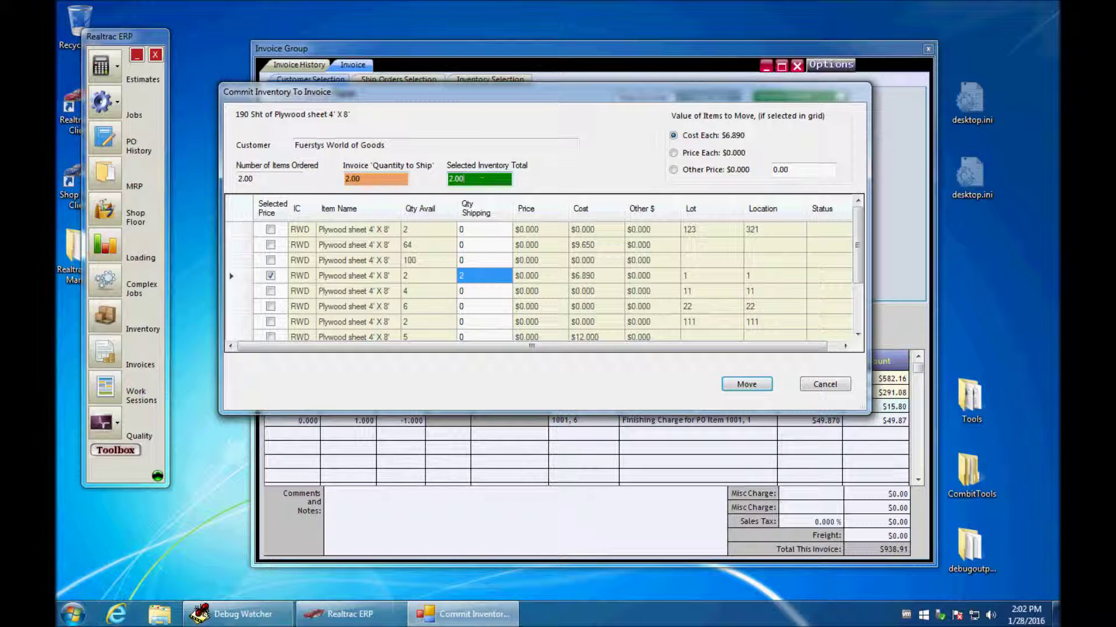
{"action": "left_click", "coordinate": [748, 384]}
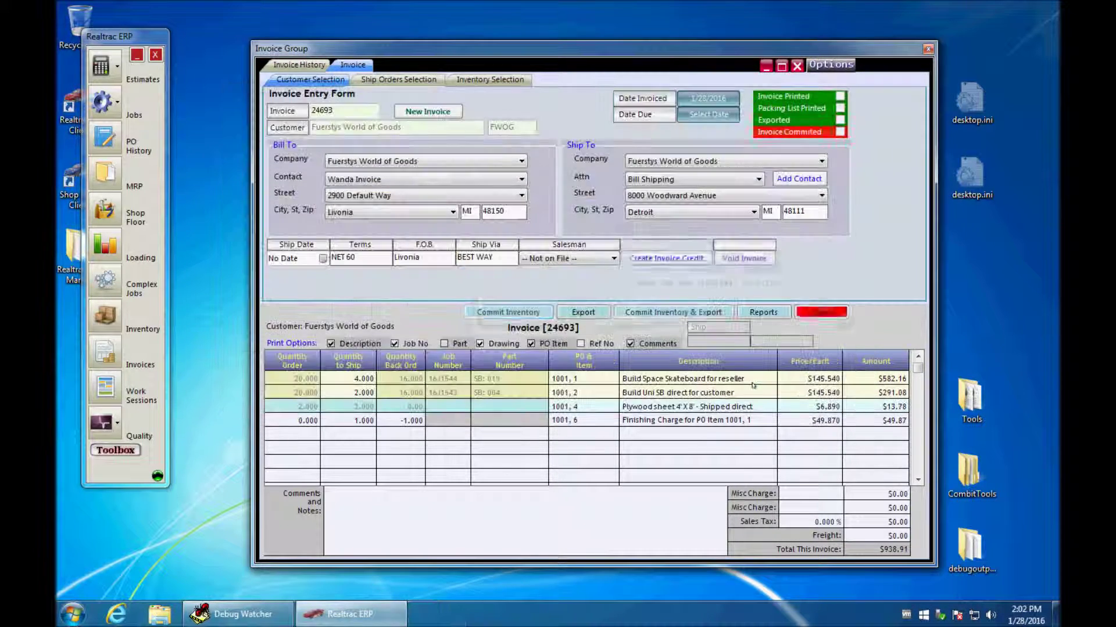
{"action": "left_click", "coordinate": [668, 314]}
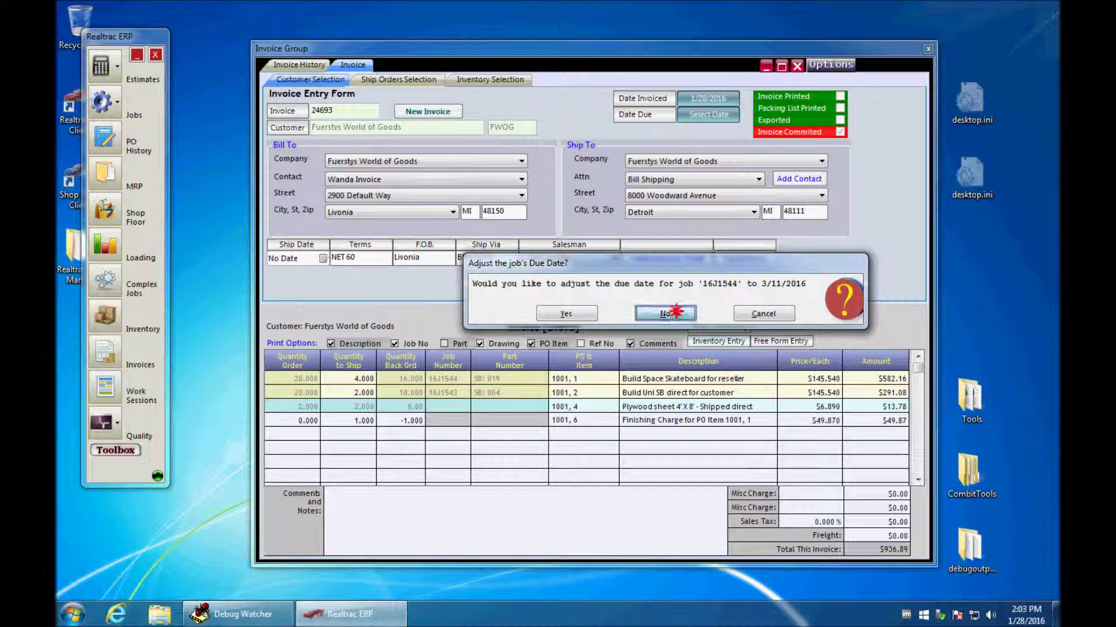
{"action": "left_click", "coordinate": [674, 313]}
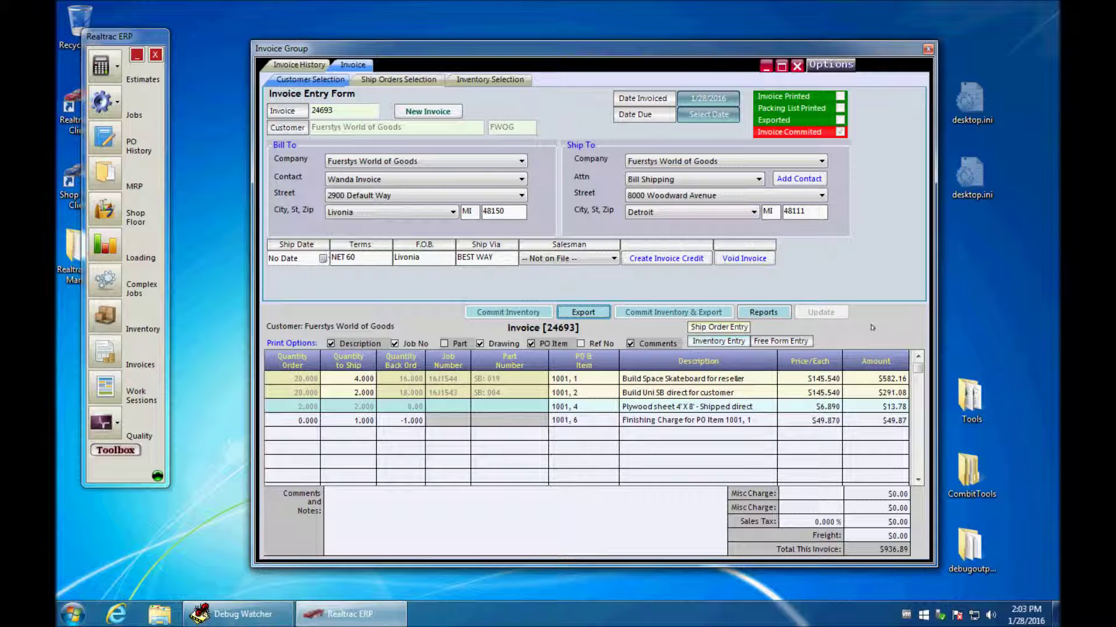
{"action": "left_click", "coordinate": [761, 310]}
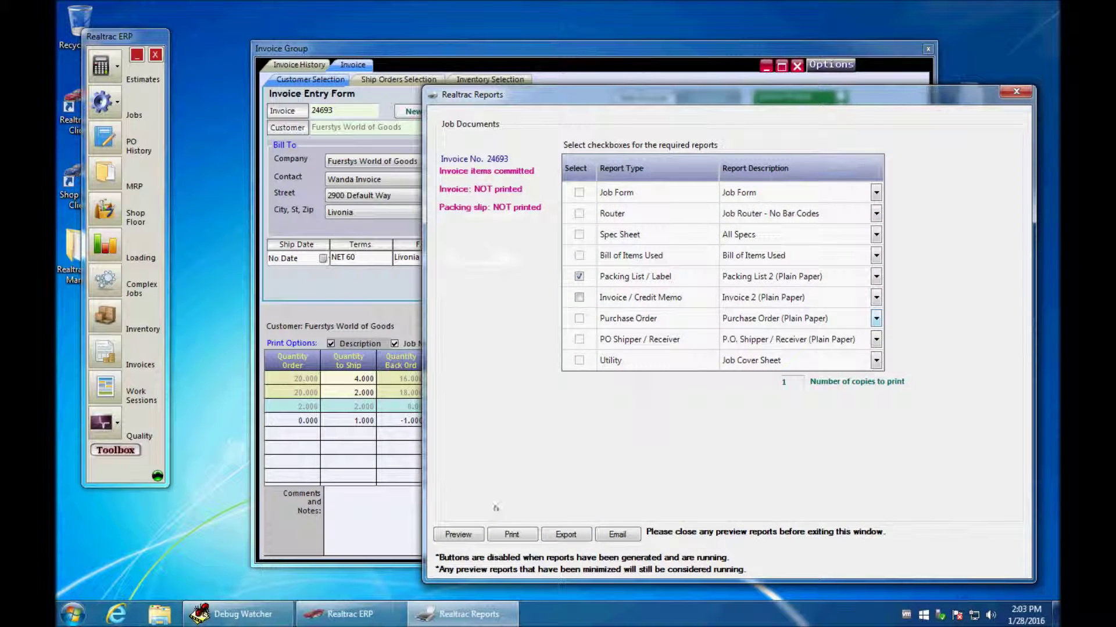
- Preview the Packing List / Label at page width, then close the preview
{"action": "left_click", "coordinate": [459, 534]}
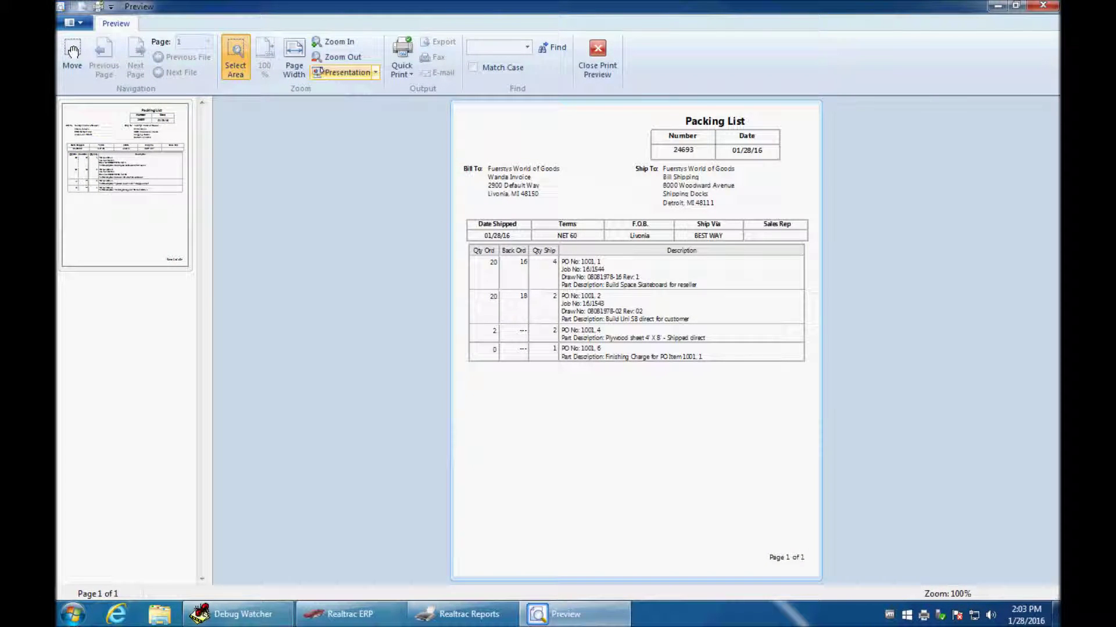
{"action": "left_click", "coordinate": [294, 58]}
{"action": "scroll", "coordinate": [639, 343], "scroll_direction": "down", "scroll_amount": 4}
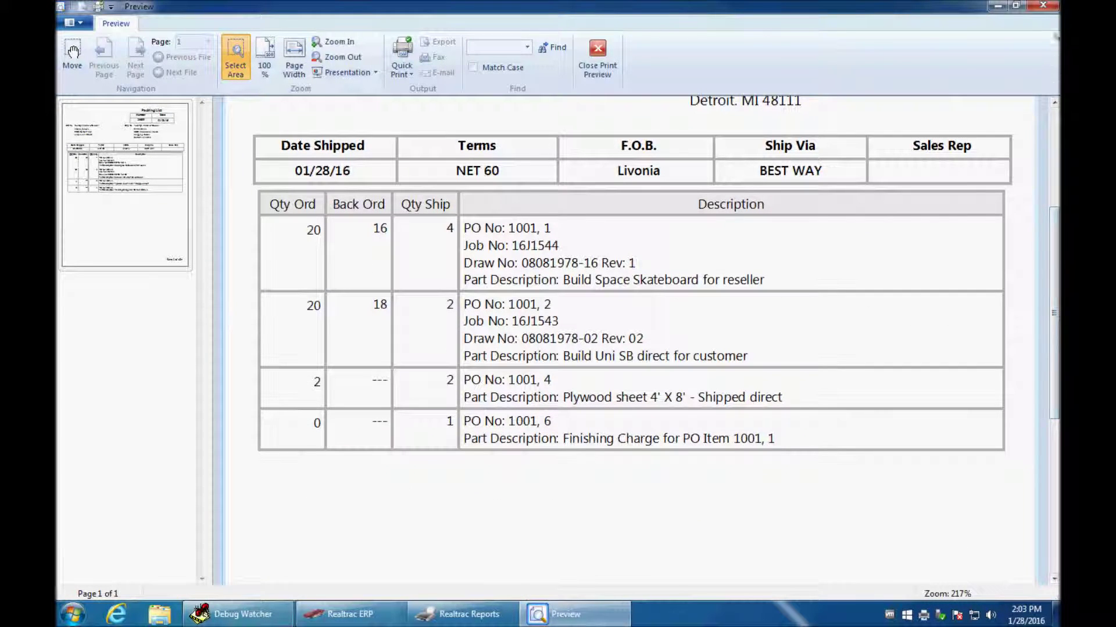
{"action": "left_click", "coordinate": [1043, 6]}
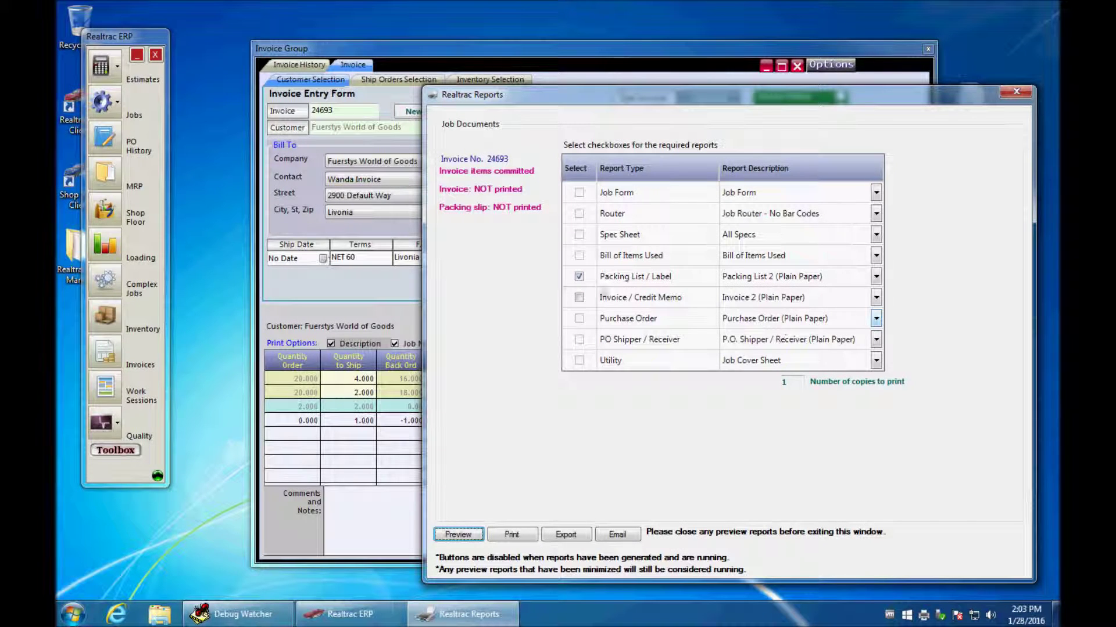
- Switch the report to Invoice / Credit Memo and preview invoice 24693 at page width
{"action": "left_click", "coordinate": [579, 276]}
{"action": "left_click", "coordinate": [578, 297]}
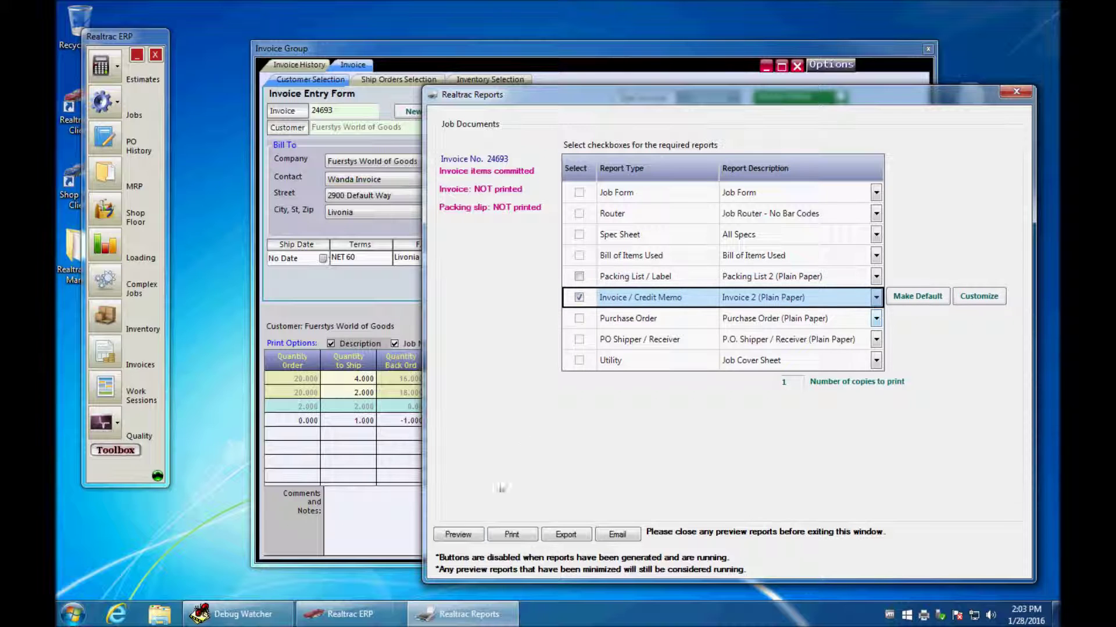
{"action": "left_click", "coordinate": [456, 534]}
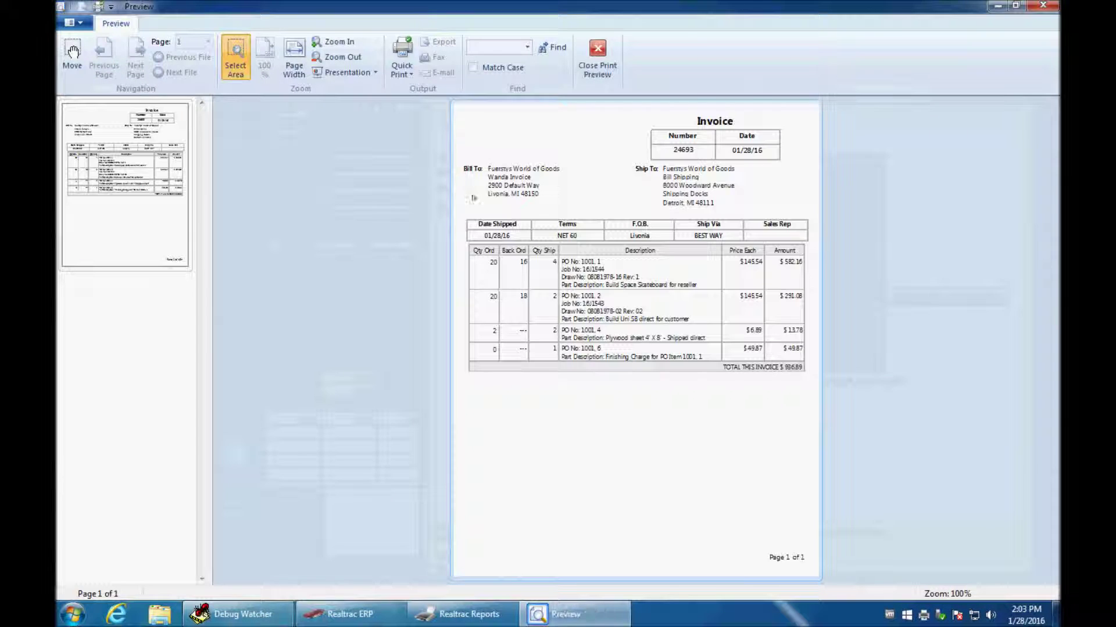
{"action": "left_click", "coordinate": [294, 58]}
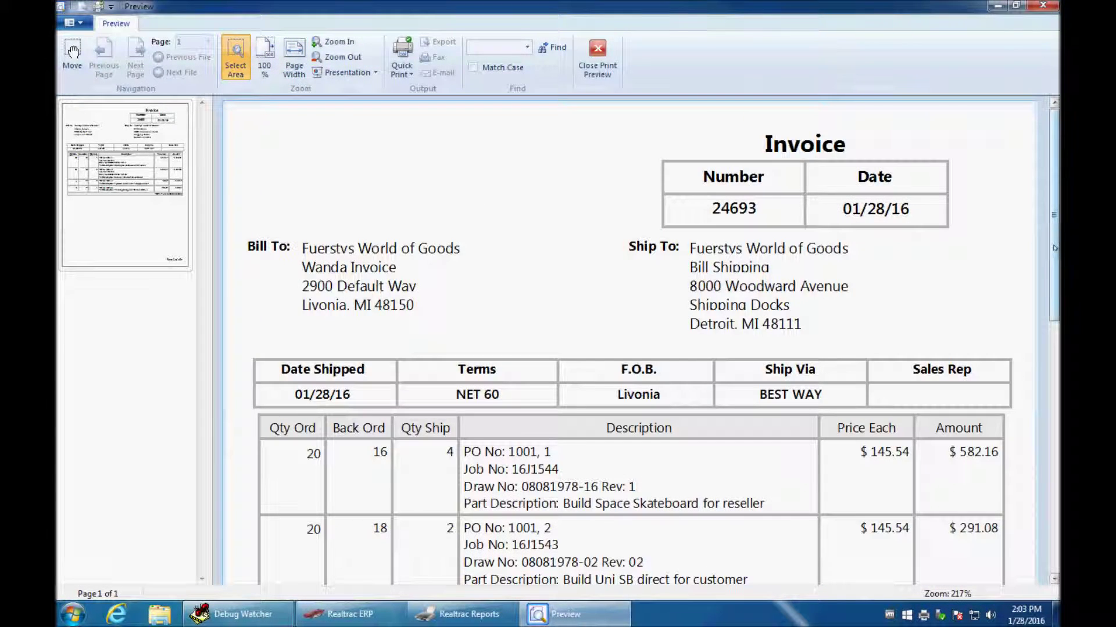
{"action": "left_click_drag", "start_coordinate": [1053, 242], "coordinate": [1053, 327]}
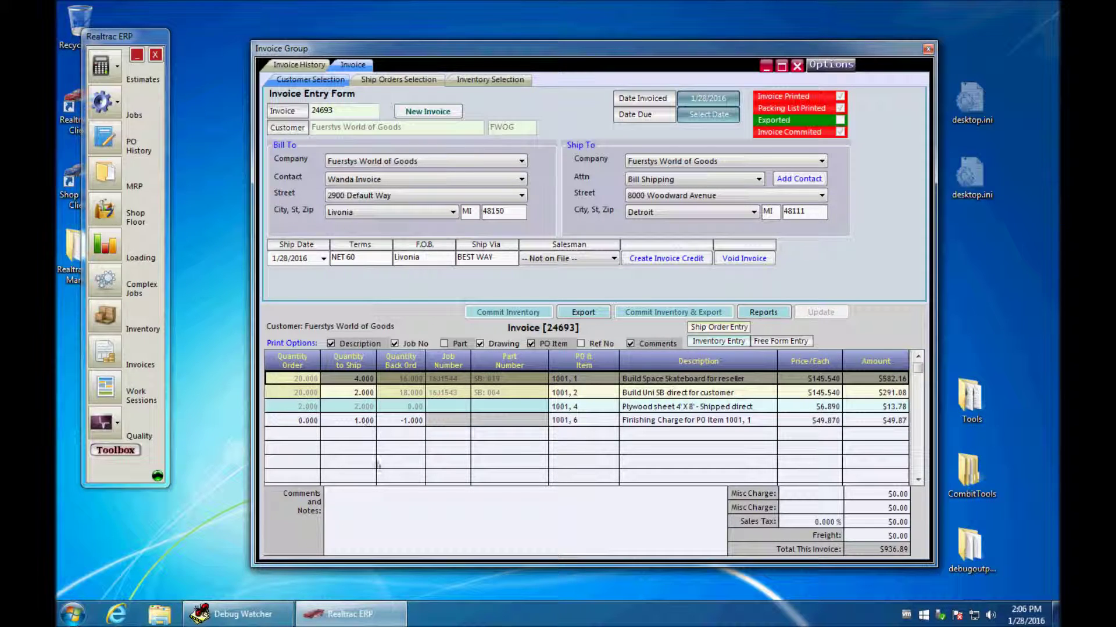
- Check the context actions of the Finishing Charge, Plywood, Uni SB and Space Skateboard lines
{"action": "left_click", "coordinate": [296, 421]}
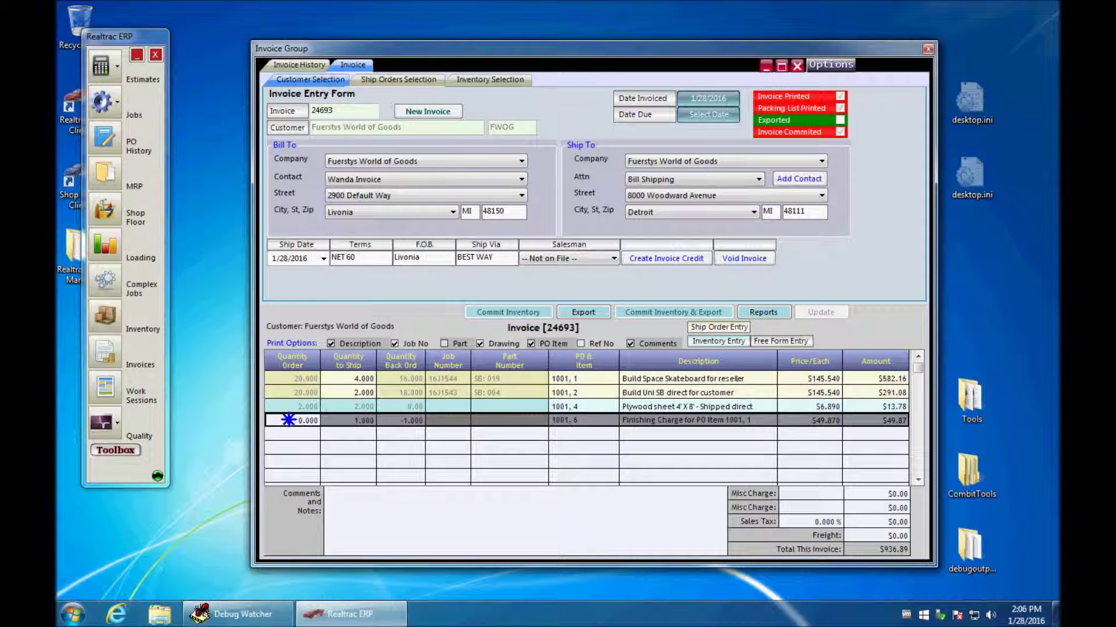
{"action": "right_click", "coordinate": [288, 421]}
{"action": "left_click", "coordinate": [282, 406]}
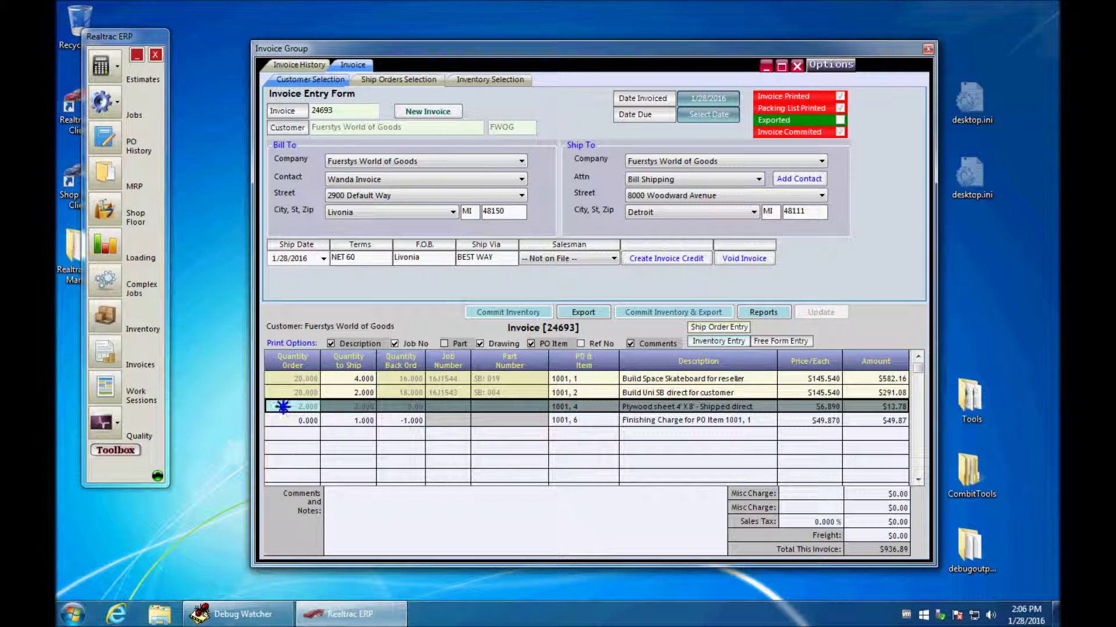
{"action": "right_click", "coordinate": [282, 408]}
{"action": "left_click", "coordinate": [283, 394]}
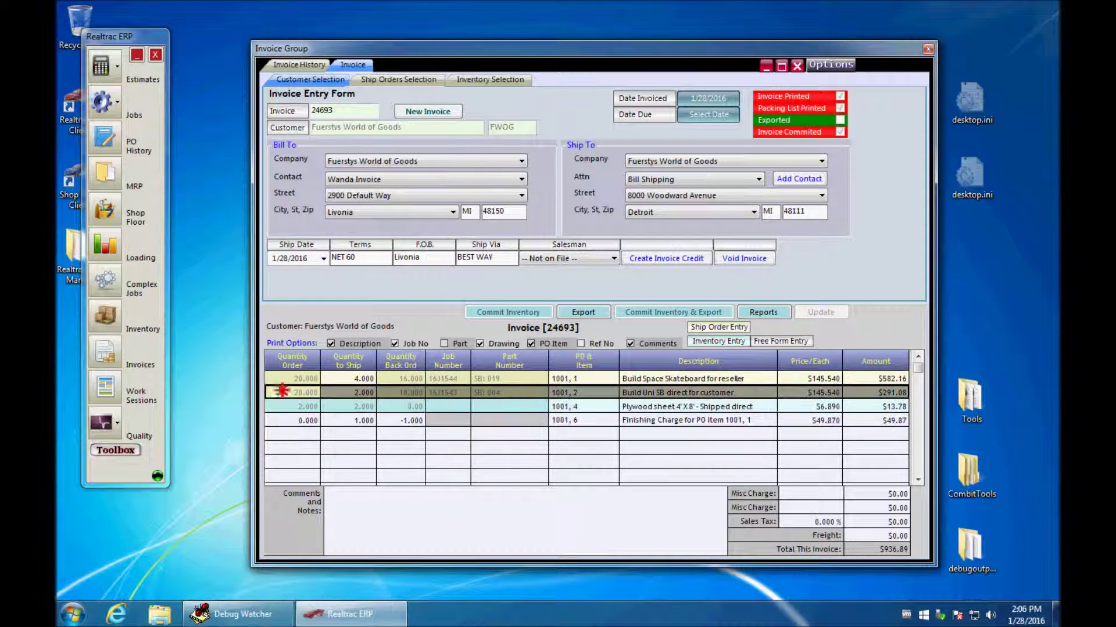
{"action": "right_click", "coordinate": [283, 394]}
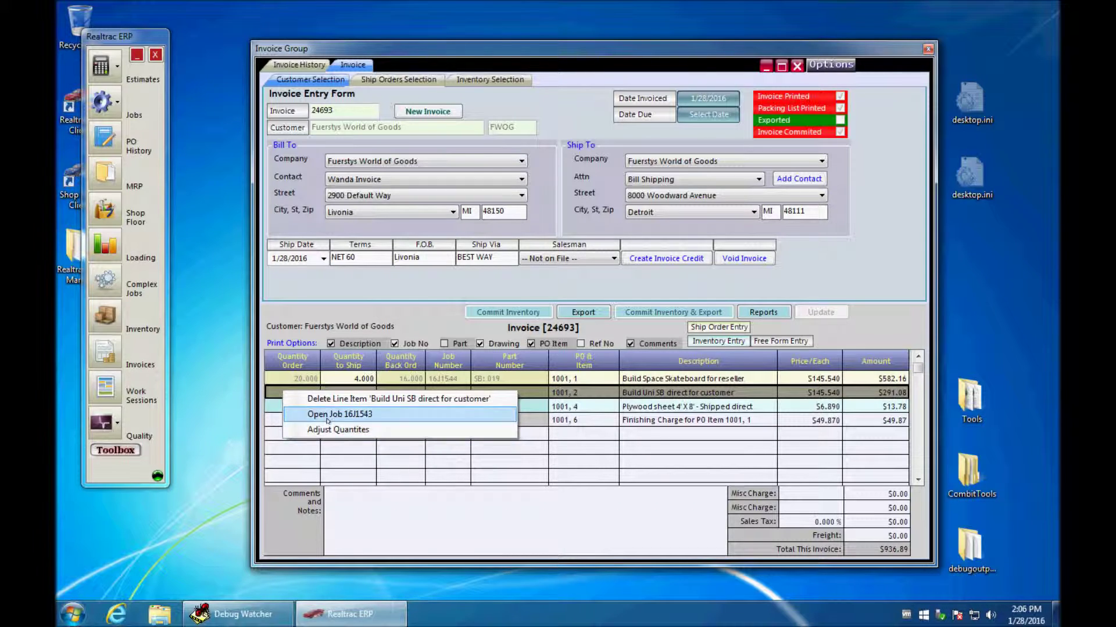
{"action": "left_click", "coordinate": [284, 382]}
{"action": "right_click", "coordinate": [282, 380]}
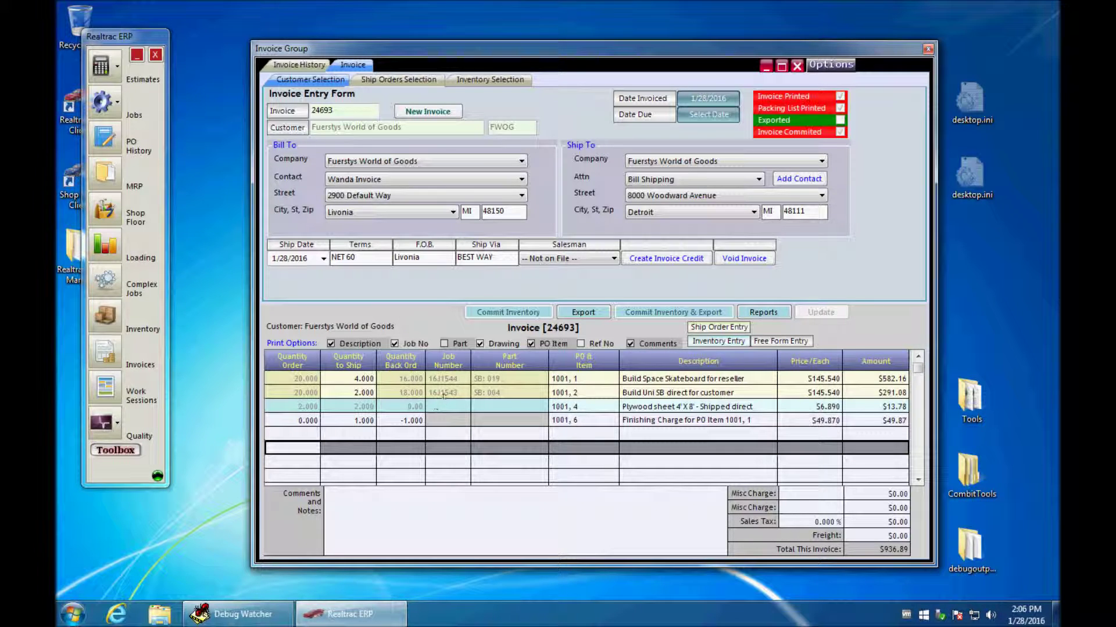
- Open job 16J1543 from the Build Uni SB direct for customer line's context menu
{"action": "left_click", "coordinate": [446, 394]}
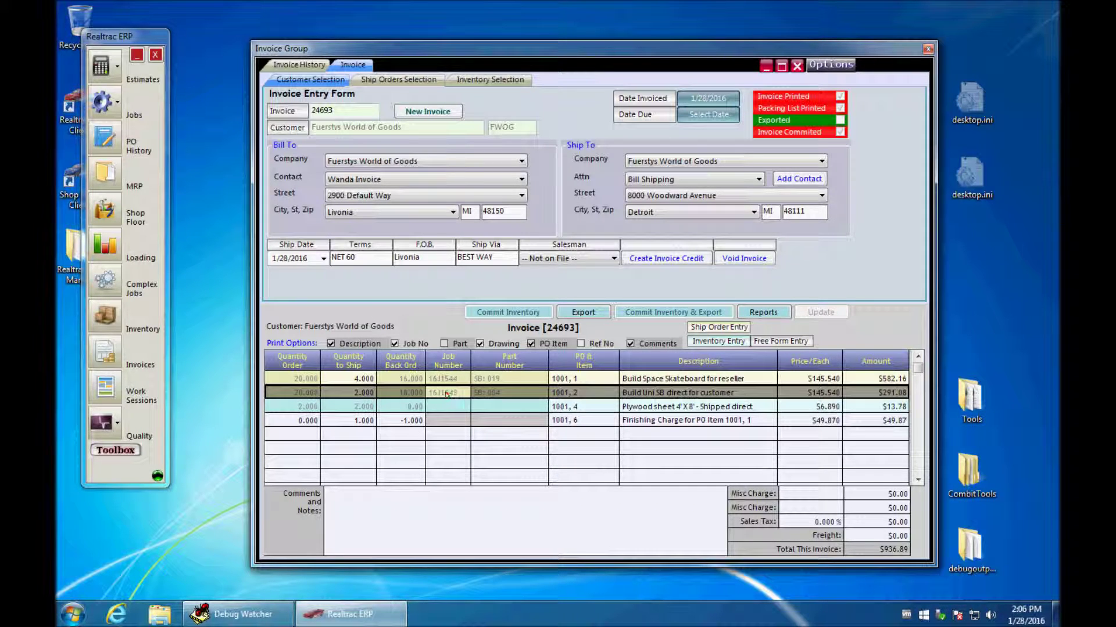
{"action": "right_click", "coordinate": [293, 395]}
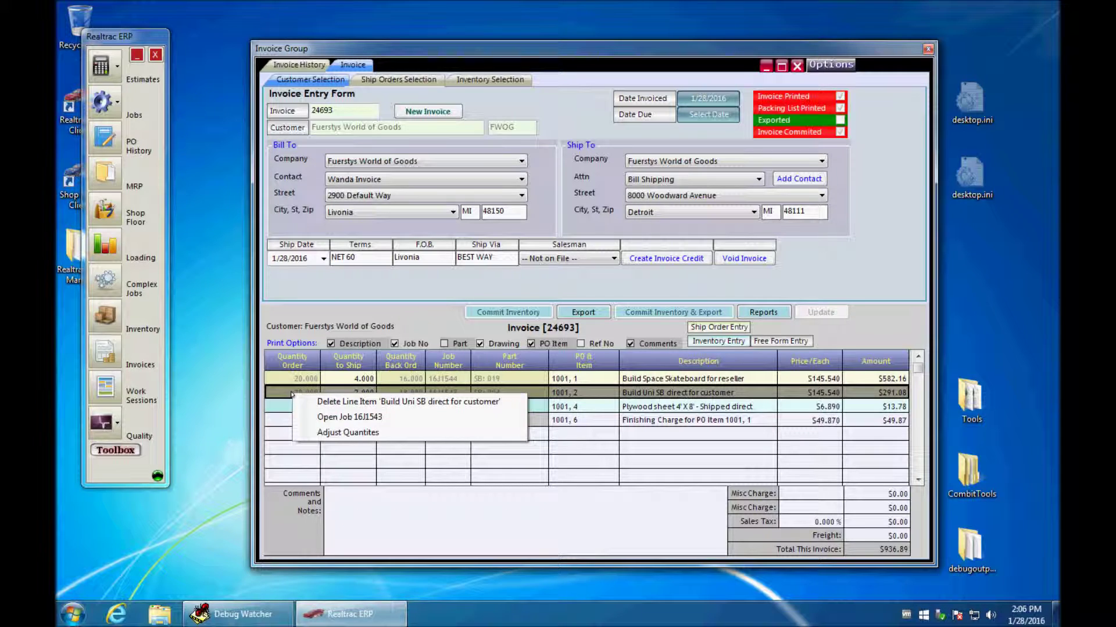
{"action": "left_click", "coordinate": [311, 416]}
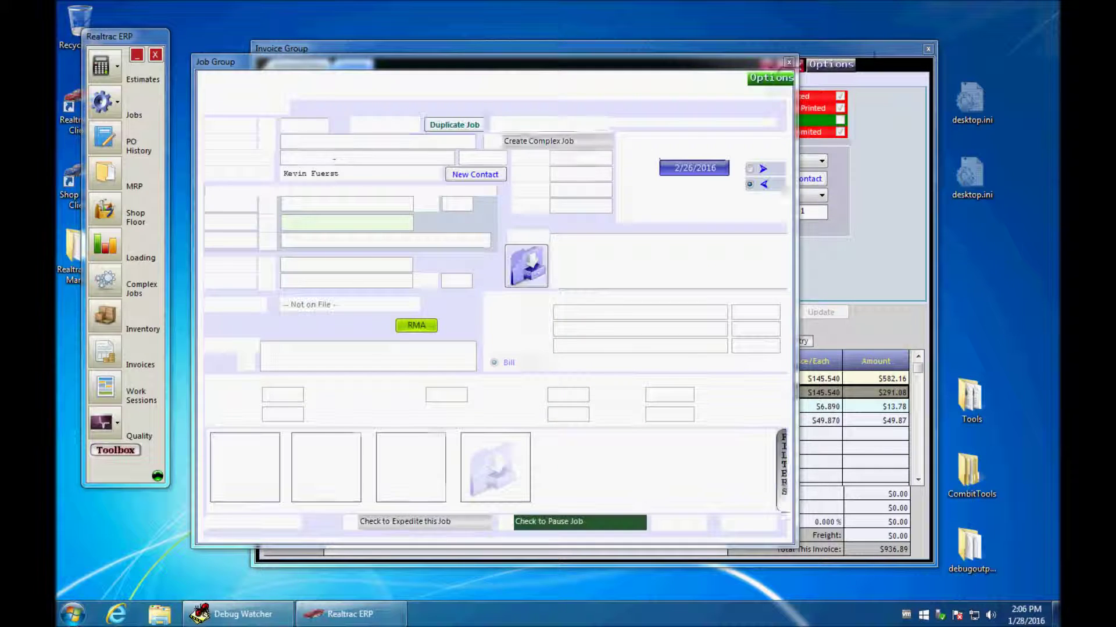
- Review job 16J1543's 3/5, 3/13 and 3/29/2016 shipments, then close the job
{"action": "left_click", "coordinate": [455, 93]}
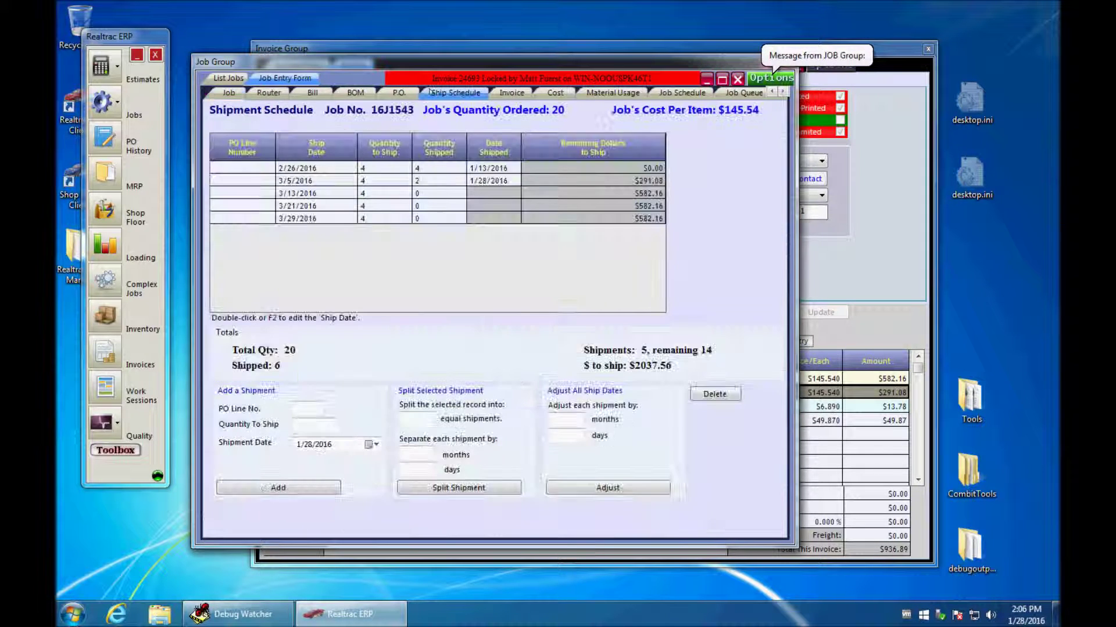
{"action": "left_click", "coordinate": [384, 183]}
{"action": "left_click", "coordinate": [383, 194]}
{"action": "left_click", "coordinate": [367, 218]}
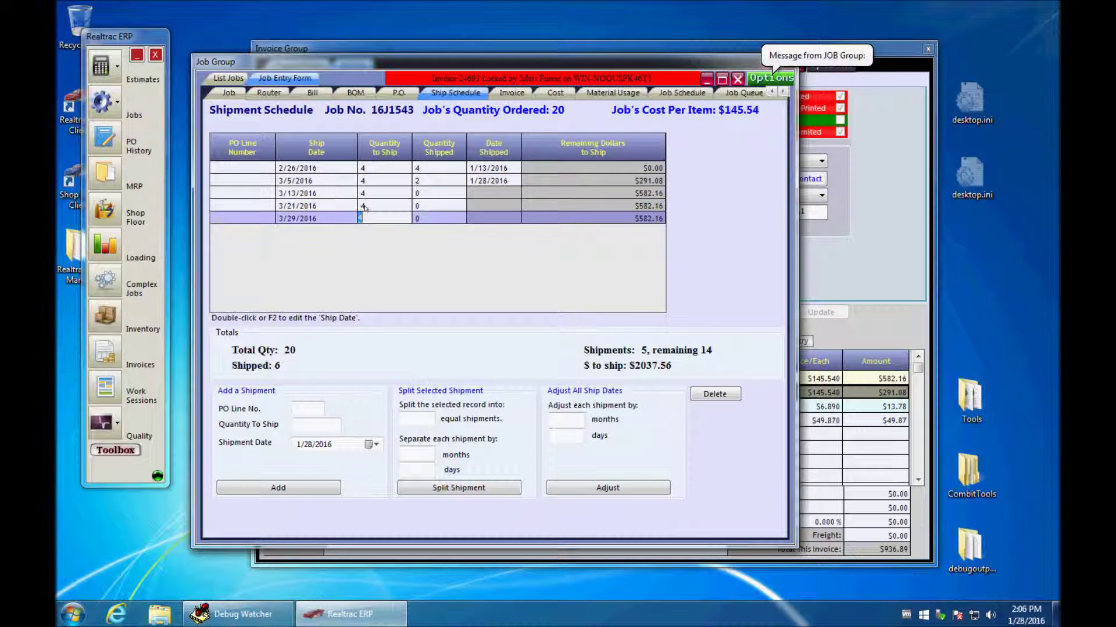
{"action": "left_click", "coordinate": [419, 181]}
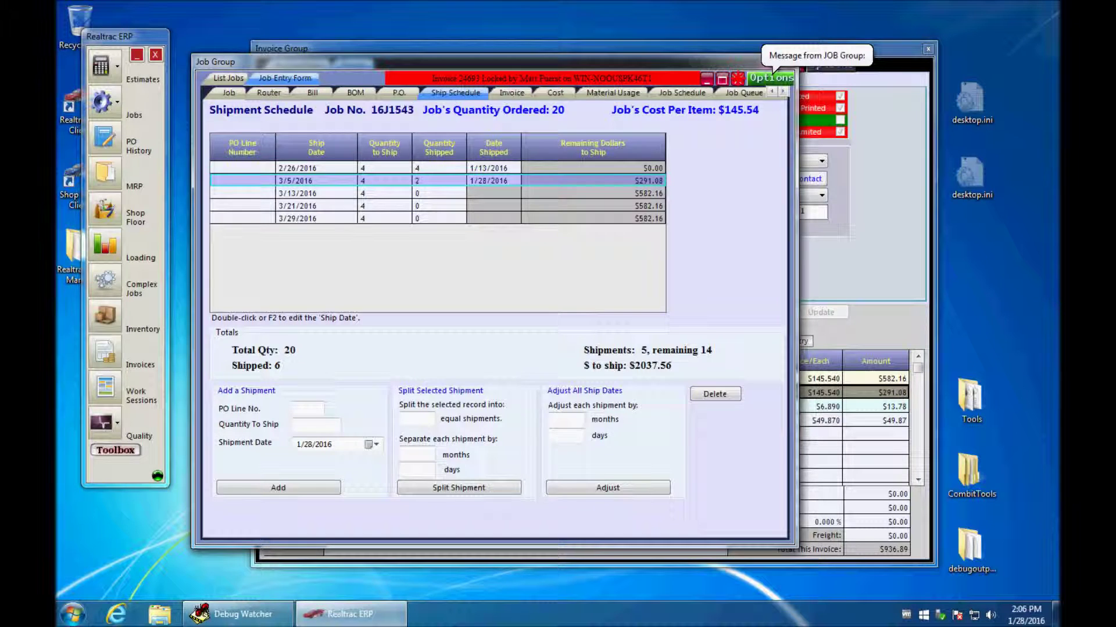
{"action": "left_click", "coordinate": [737, 79]}
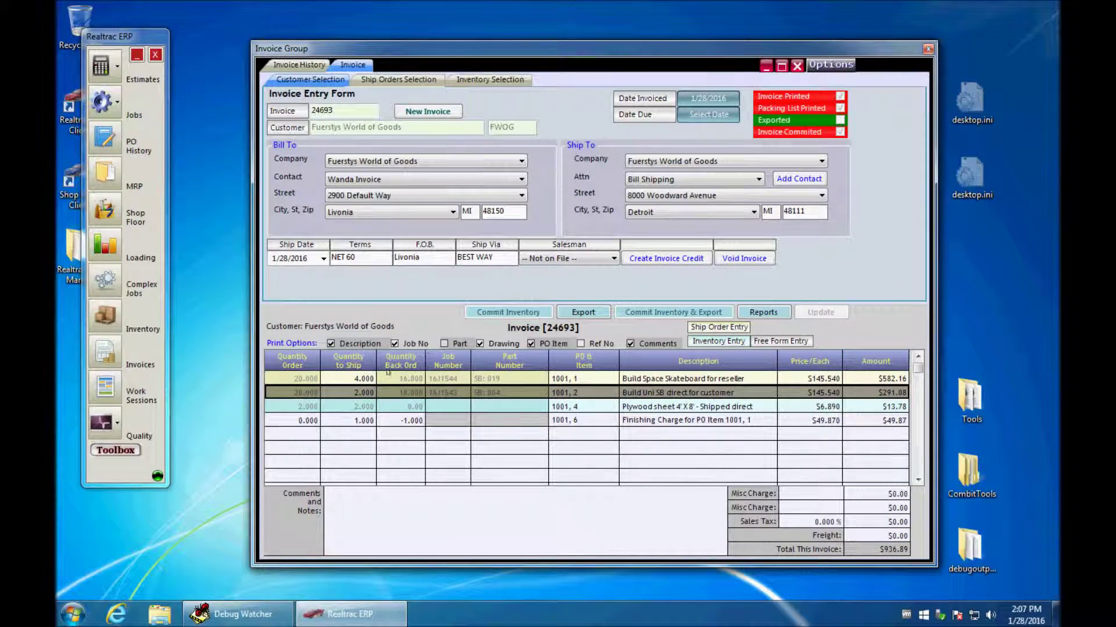
- Revise the Build Uni SB line's shipped quantity from 2 to 1
{"action": "right_click", "coordinate": [278, 392]}
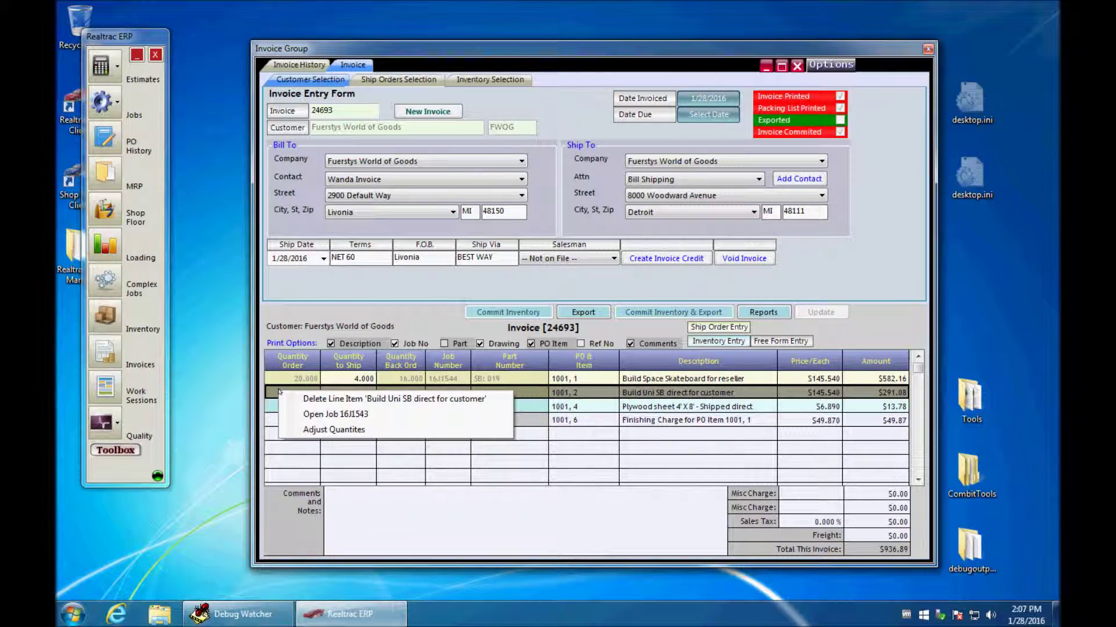
{"action": "left_click", "coordinate": [297, 429]}
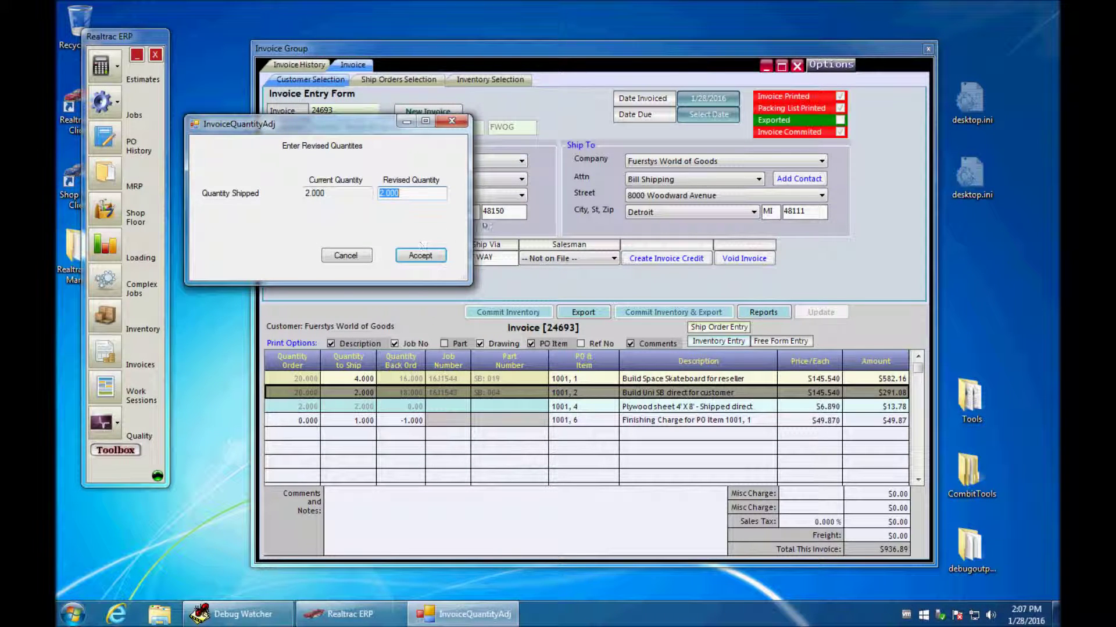
{"action": "type", "text": "1"}
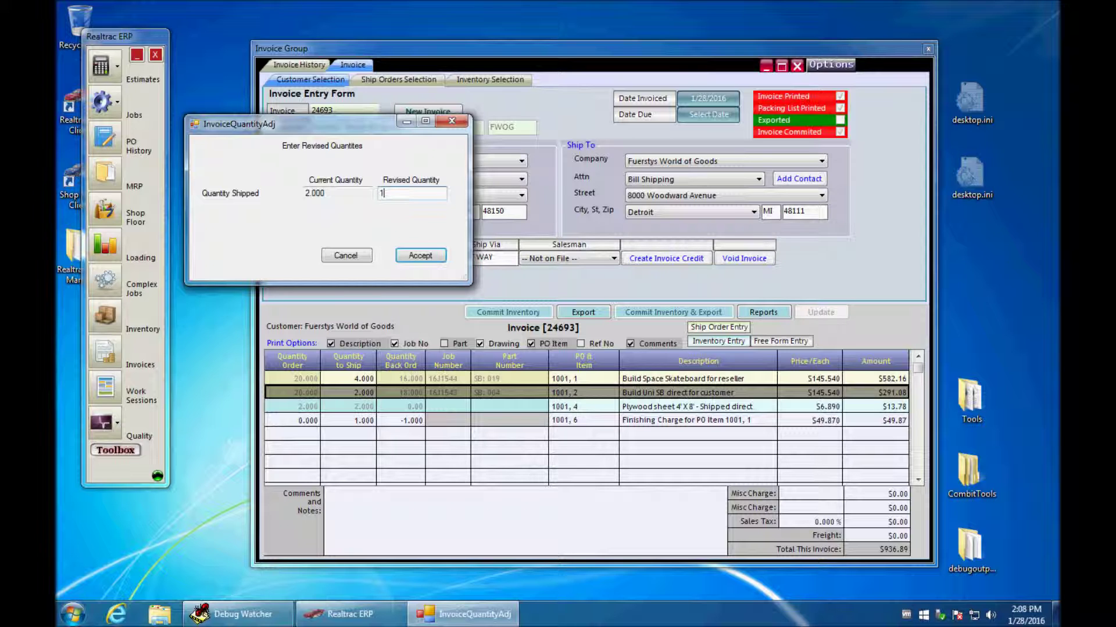
{"action": "left_click", "coordinate": [405, 257]}
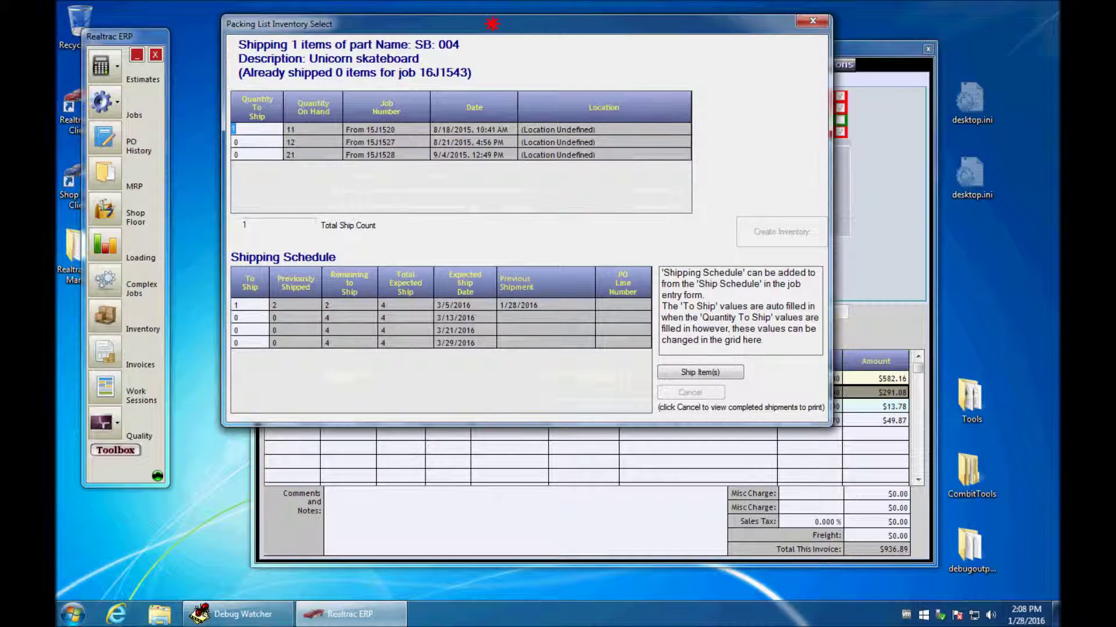
- Ship the one selected Unicorn skateboard from the packing list, leaving 19 back-ordered
{"action": "left_click_drag", "start_coordinate": [490, 22], "coordinate": [478, 41]}
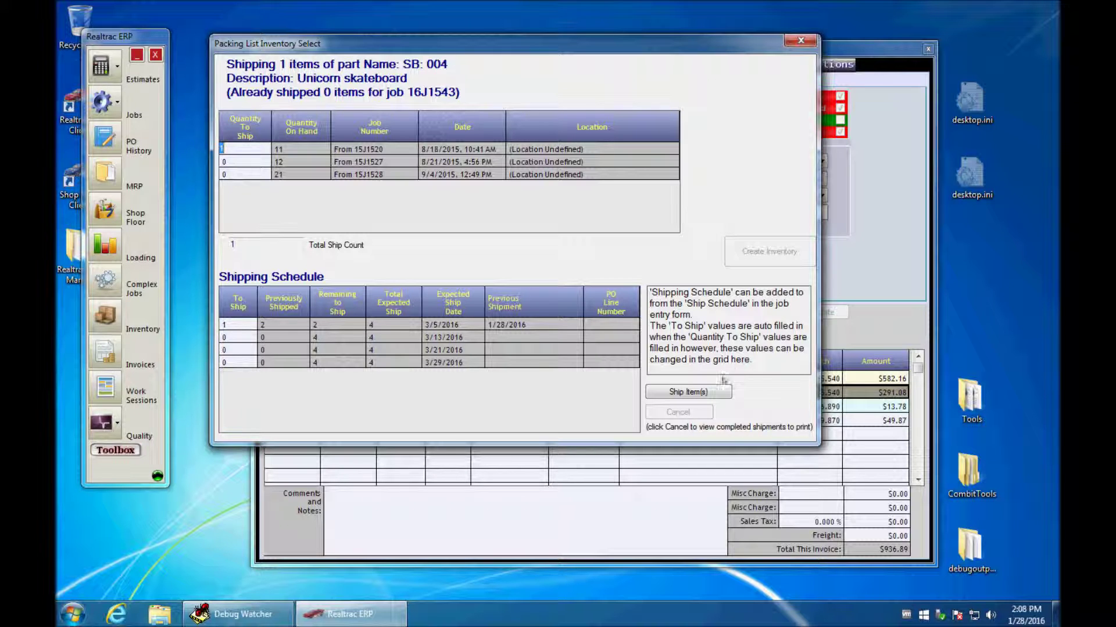
{"action": "left_click", "coordinate": [717, 393]}
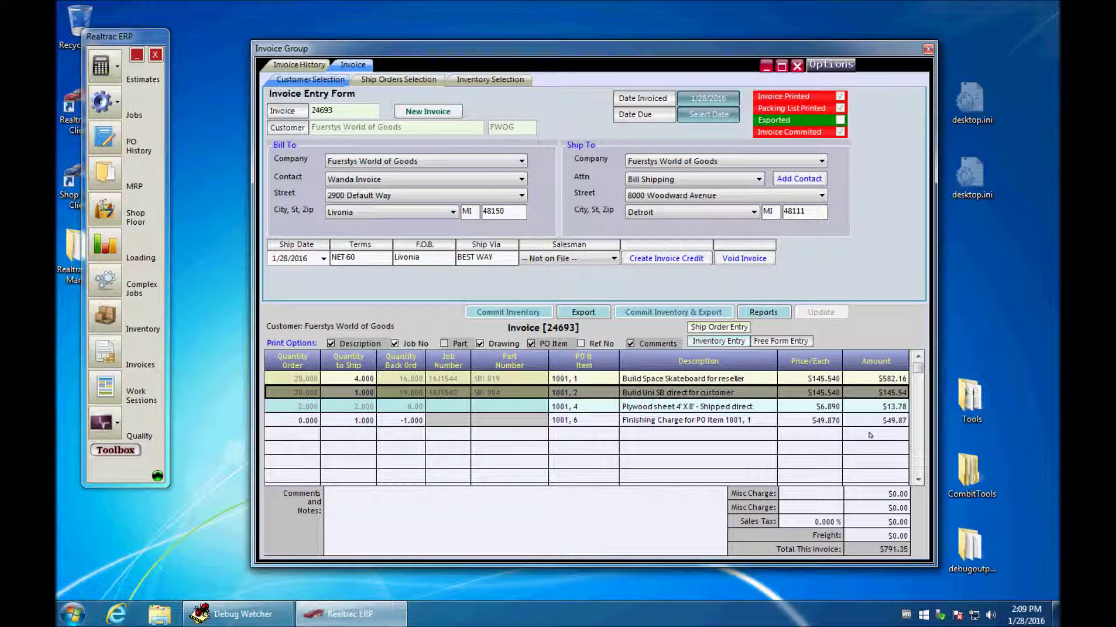
{"action": "left_click", "coordinate": [757, 312]}
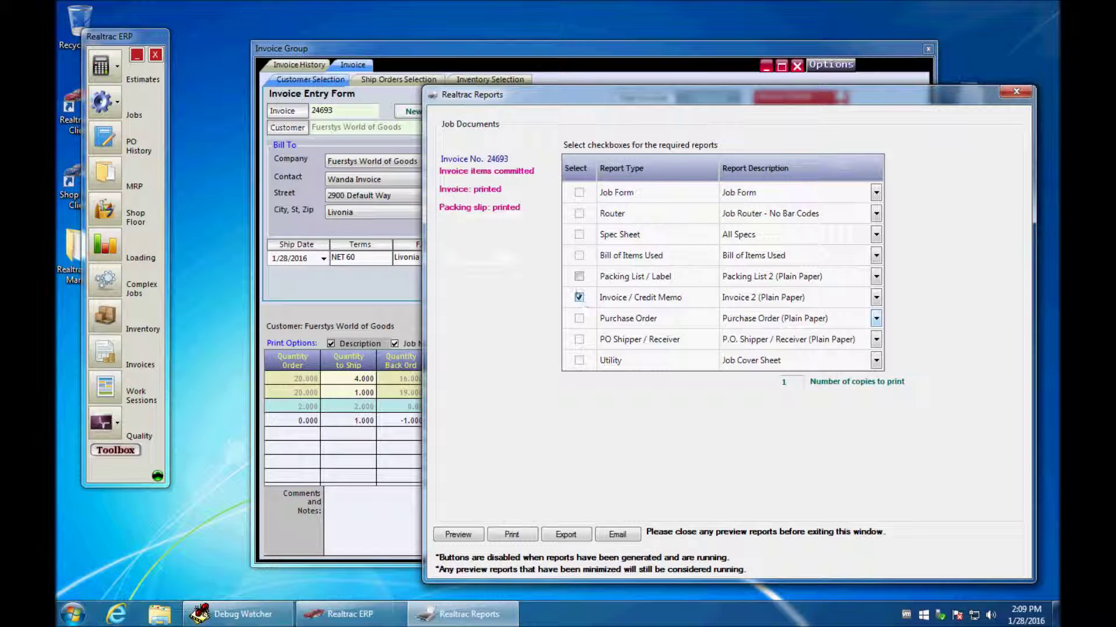
{"action": "left_click", "coordinate": [474, 536]}
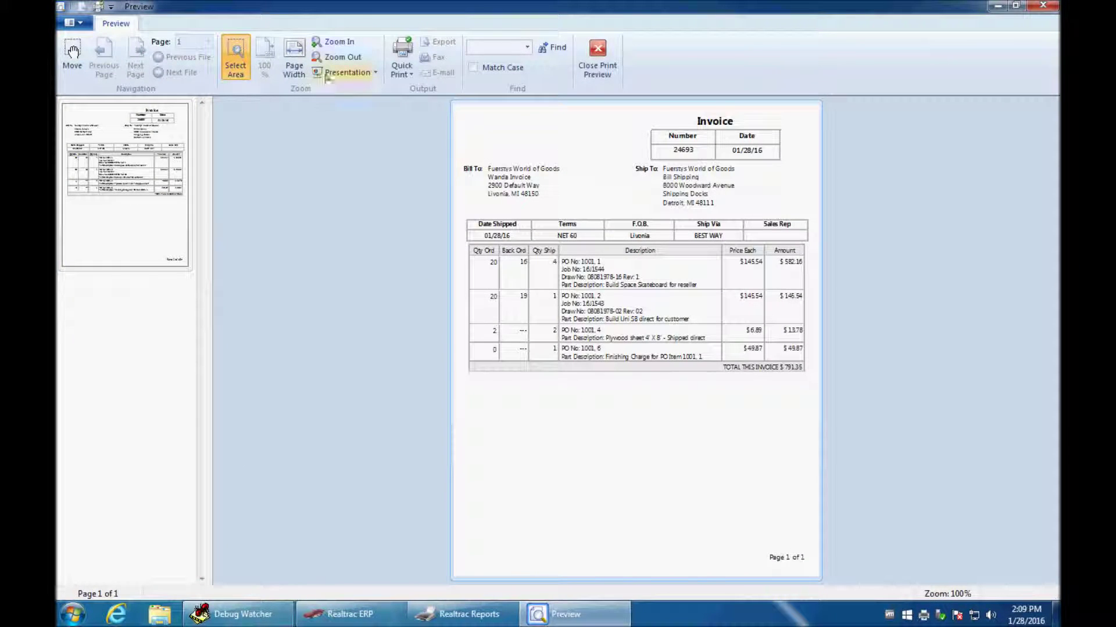
{"action": "left_click", "coordinate": [295, 56]}
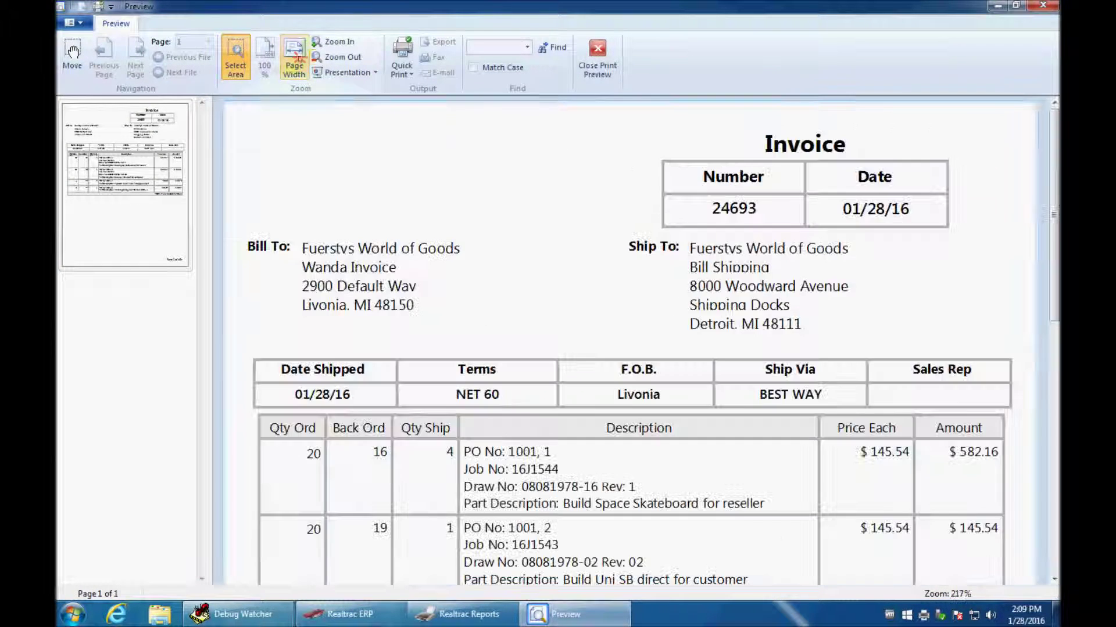
{"action": "left_click_drag", "start_coordinate": [1052, 231], "coordinate": [1053, 261]}
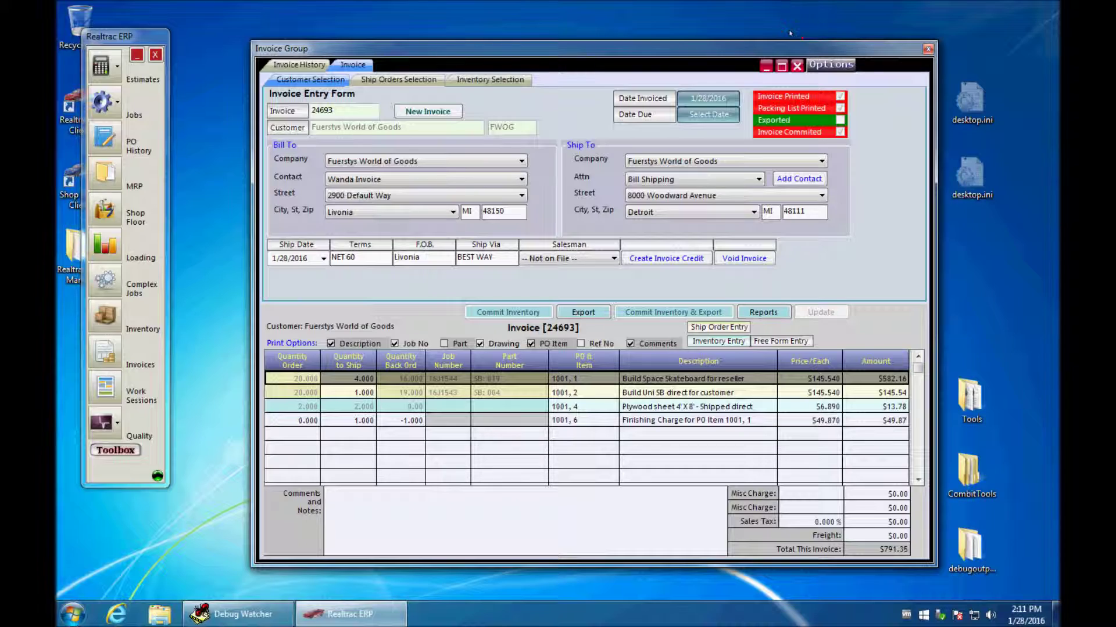
{"action": "left_click_drag", "start_coordinate": [788, 48], "coordinate": [756, 41]}
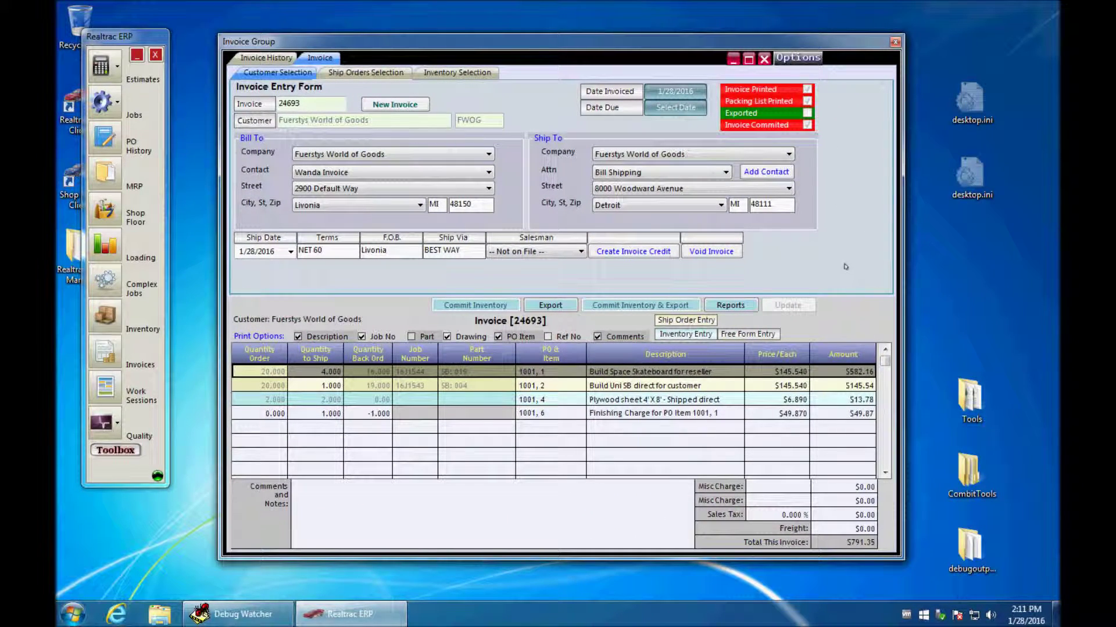
- Generate credit invoice 24694 against invoice 24693 and dismiss its notice
{"action": "left_click", "coordinate": [618, 252]}
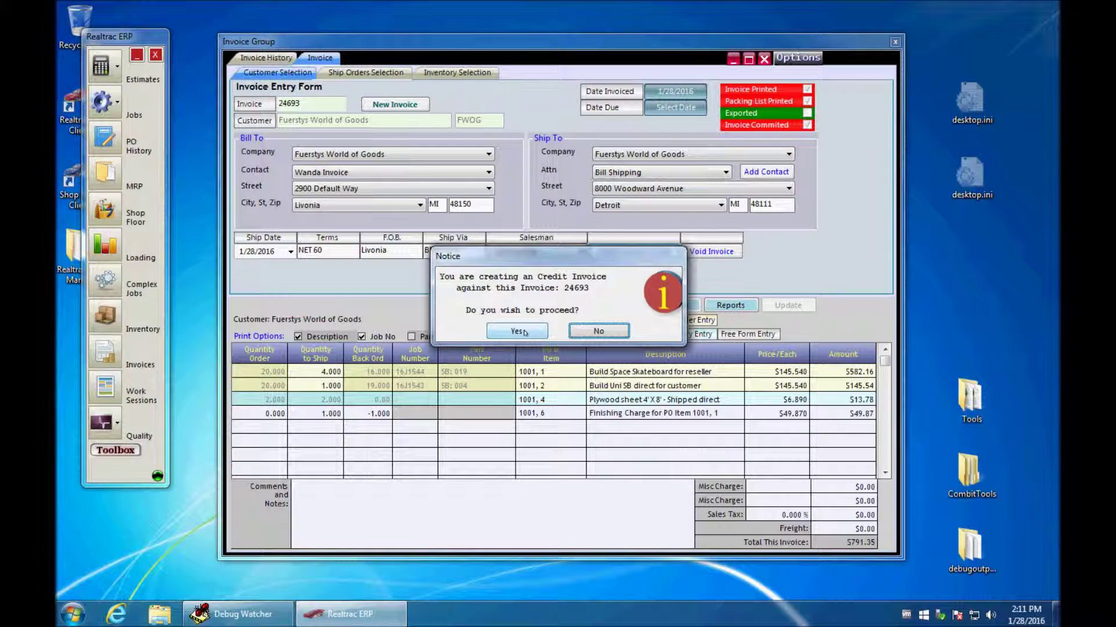
{"action": "left_click", "coordinate": [519, 330]}
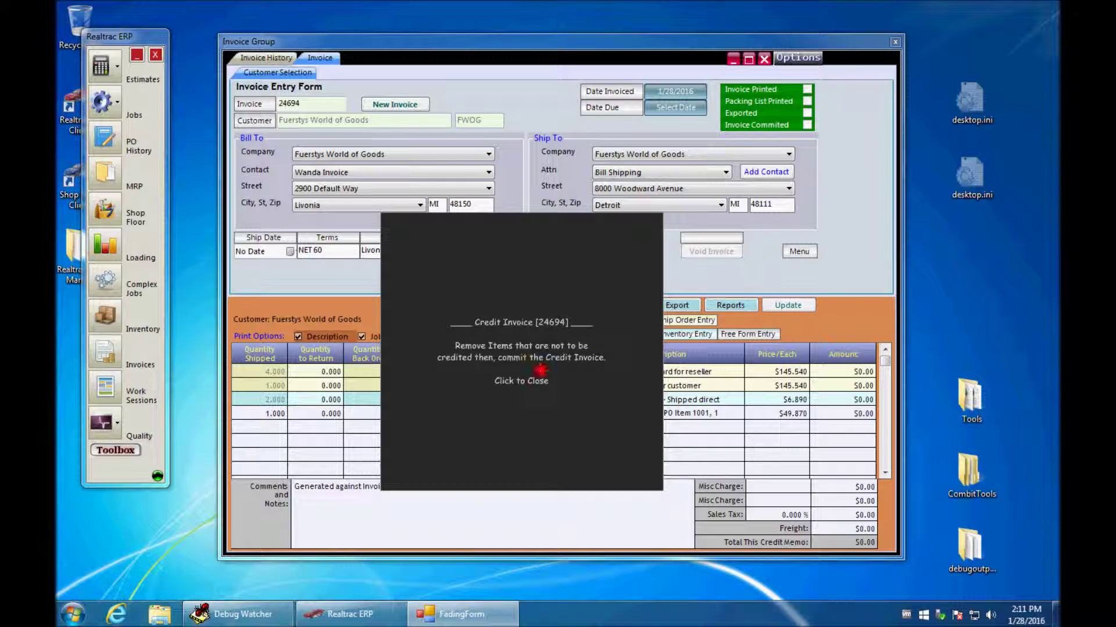
{"action": "left_click", "coordinate": [540, 373]}
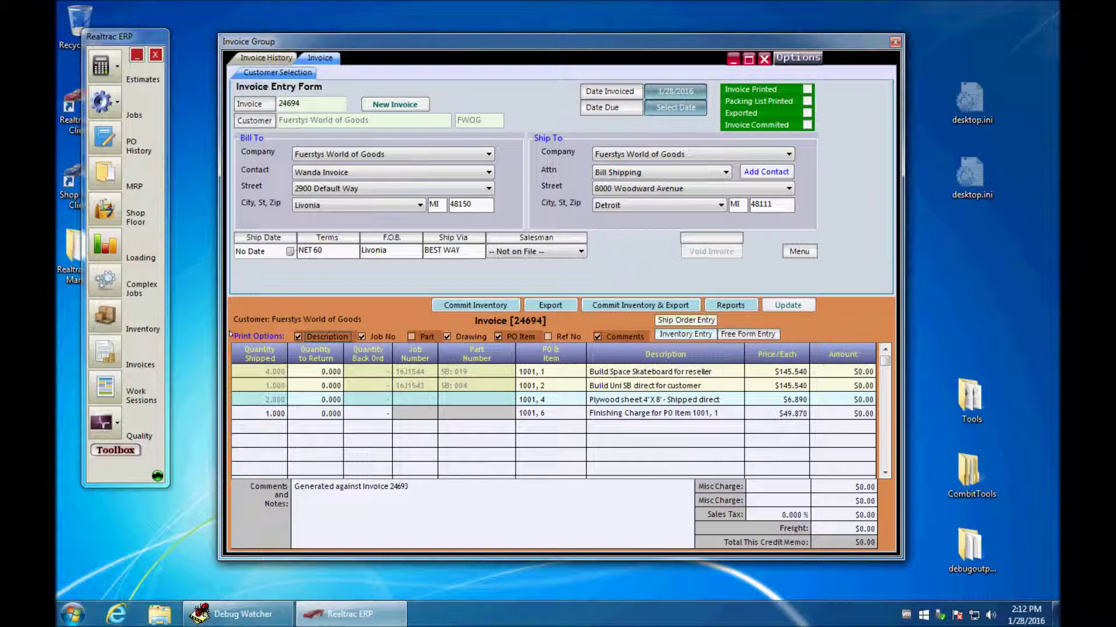
- Remove the Build Uni SB, Plywood sheet and Finishing Charge lines from the credit
{"action": "mouse_move", "coordinate": [240, 385]}
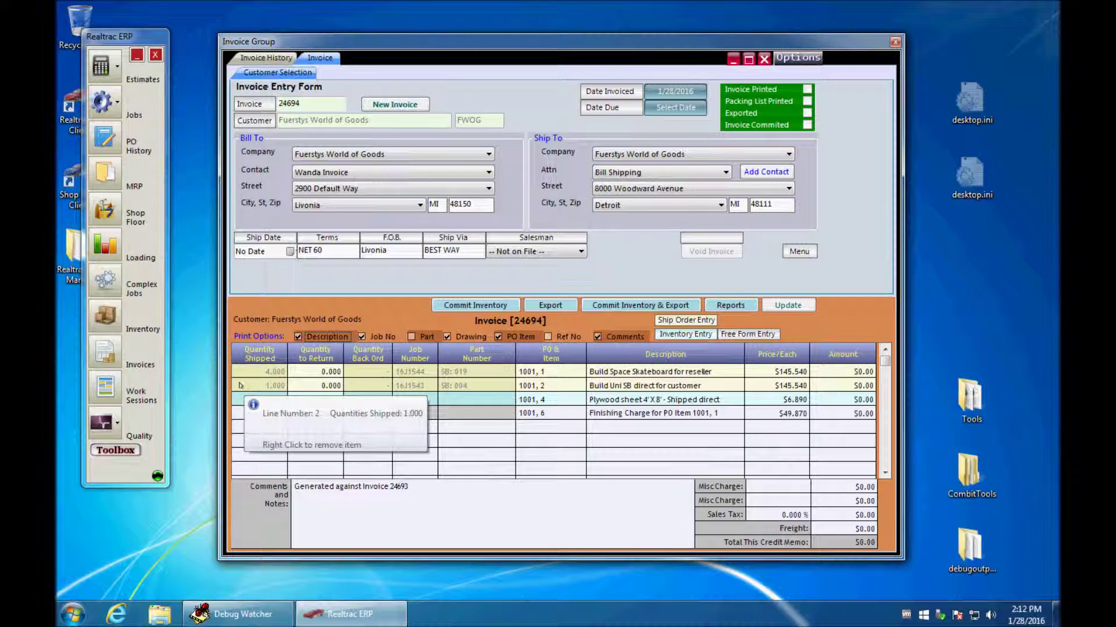
{"action": "right_click", "coordinate": [240, 385]}
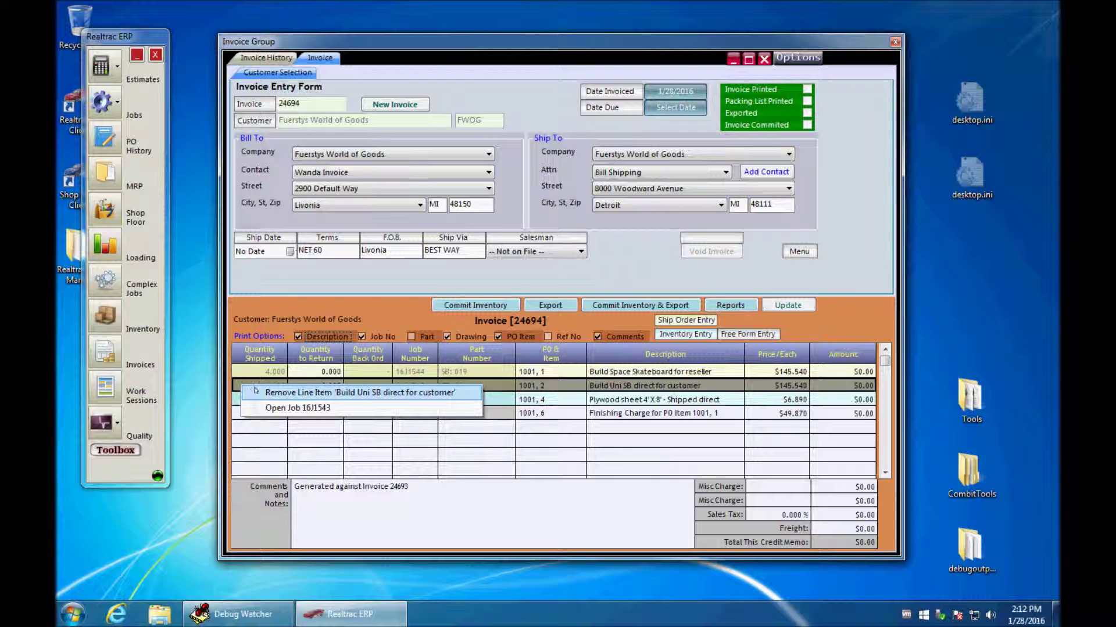
{"action": "left_click", "coordinate": [256, 392]}
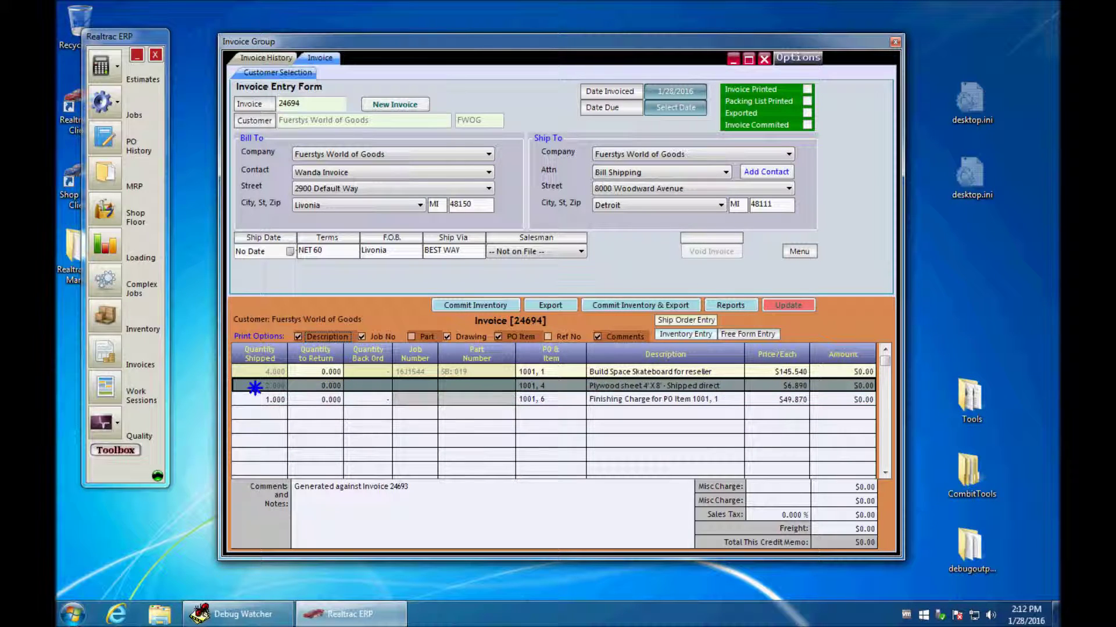
{"action": "right_click", "coordinate": [258, 390]}
{"action": "left_click", "coordinate": [263, 395]}
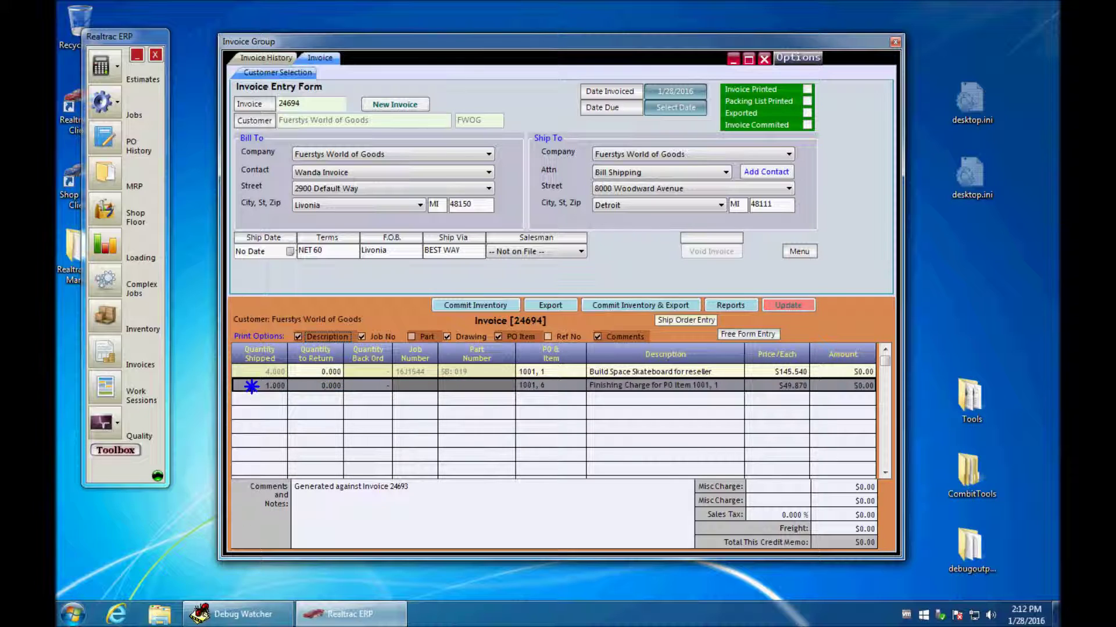
{"action": "right_click", "coordinate": [253, 387]}
{"action": "left_click", "coordinate": [262, 395]}
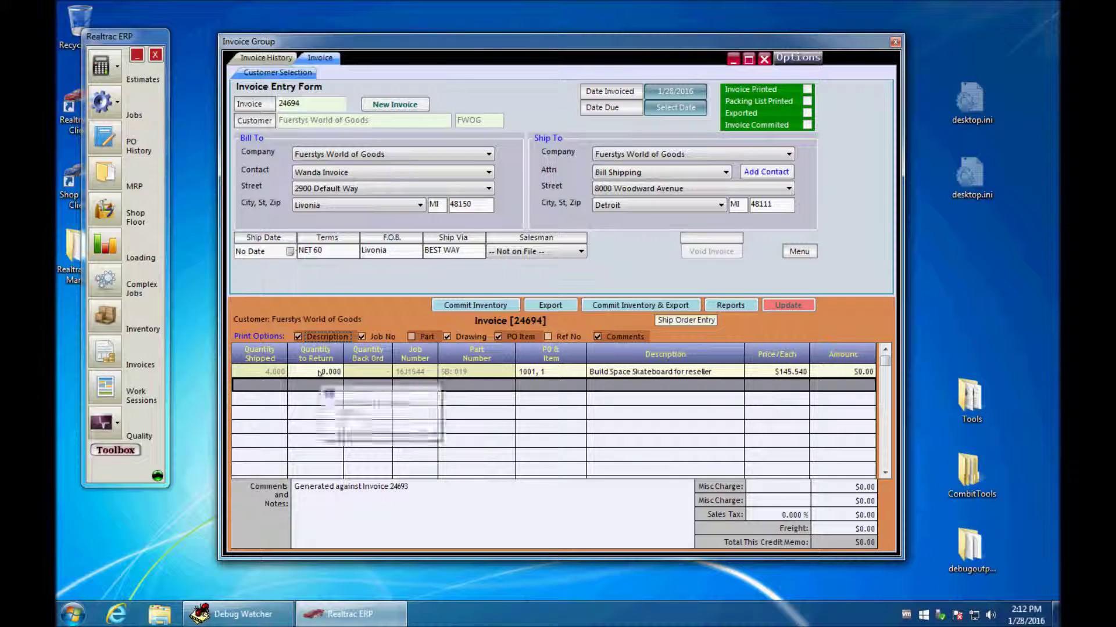
- Return 2 Space Skateboards and add a $10.00 'Sorry' misc charge
{"action": "type", "text": "2"}
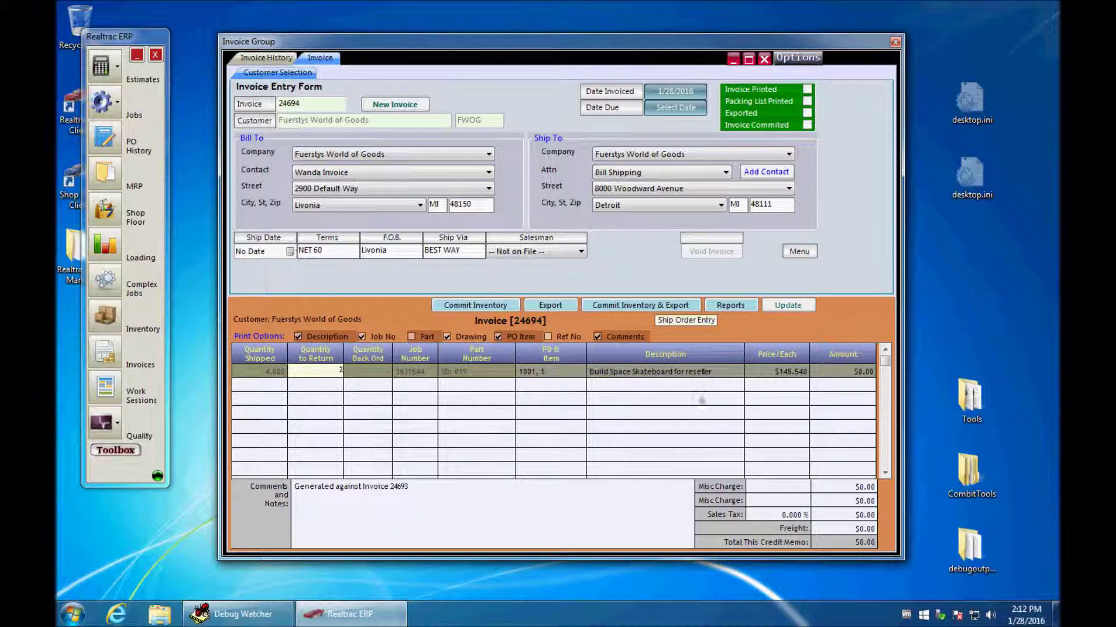
{"action": "left_click", "coordinate": [776, 397]}
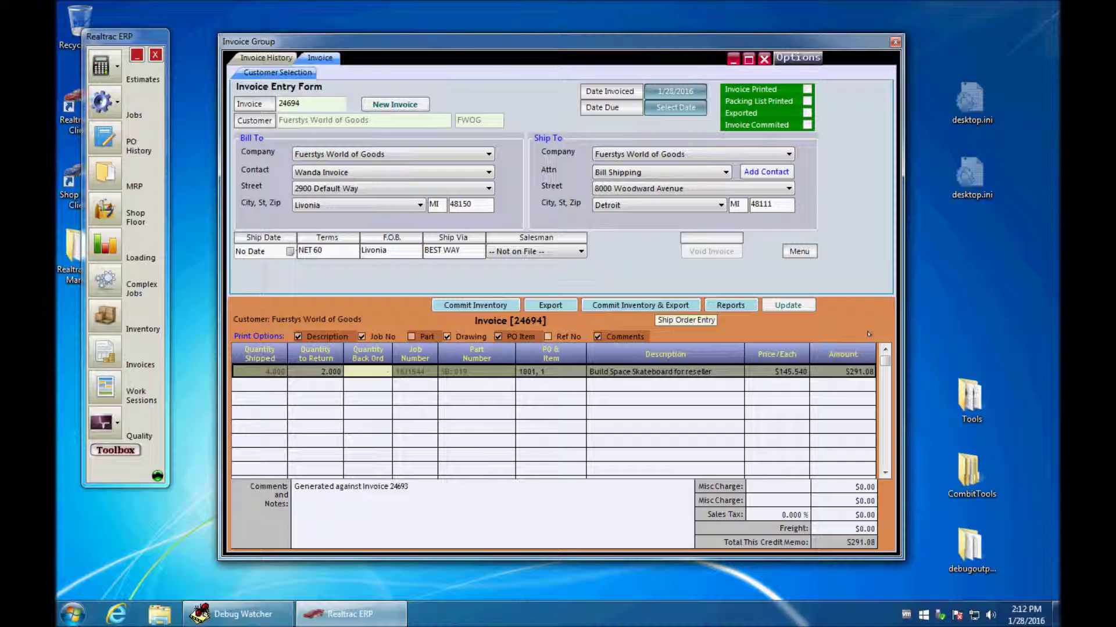
{"action": "left_click", "coordinate": [789, 489]}
{"action": "type", "text": "Sorry"}
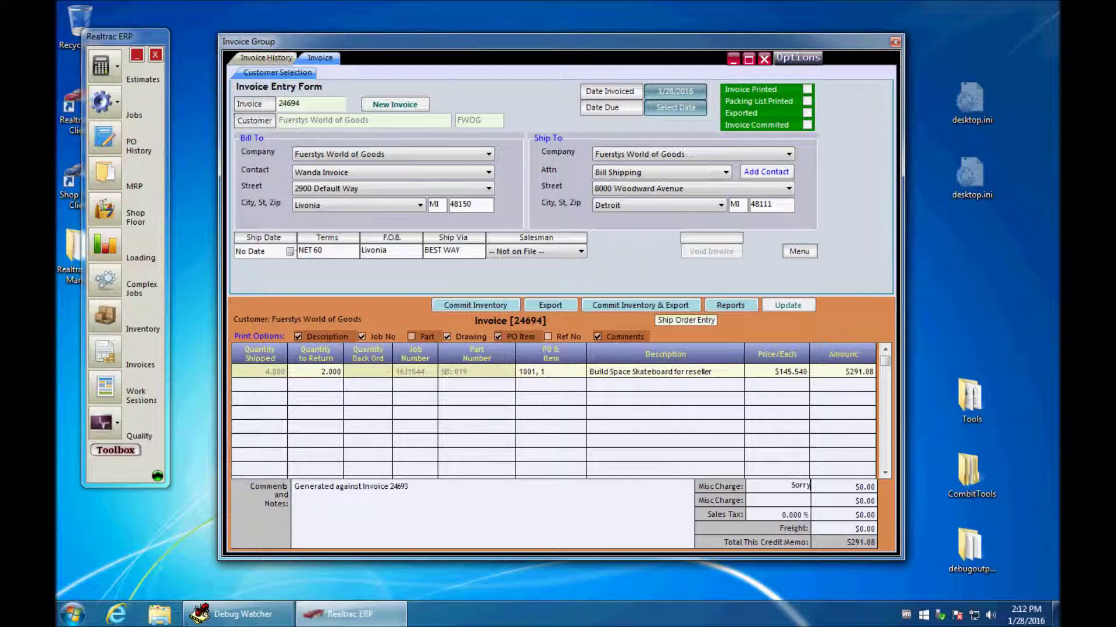
{"action": "key", "text": "Tab"}
{"action": "type", "text": "10"}
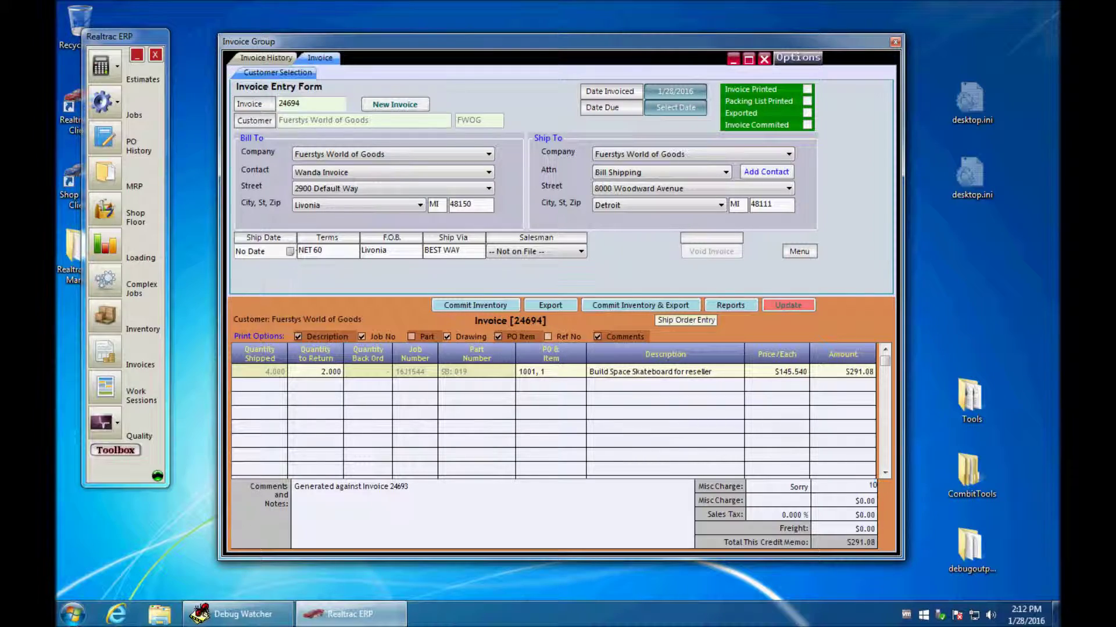
{"action": "key", "text": "Tab"}
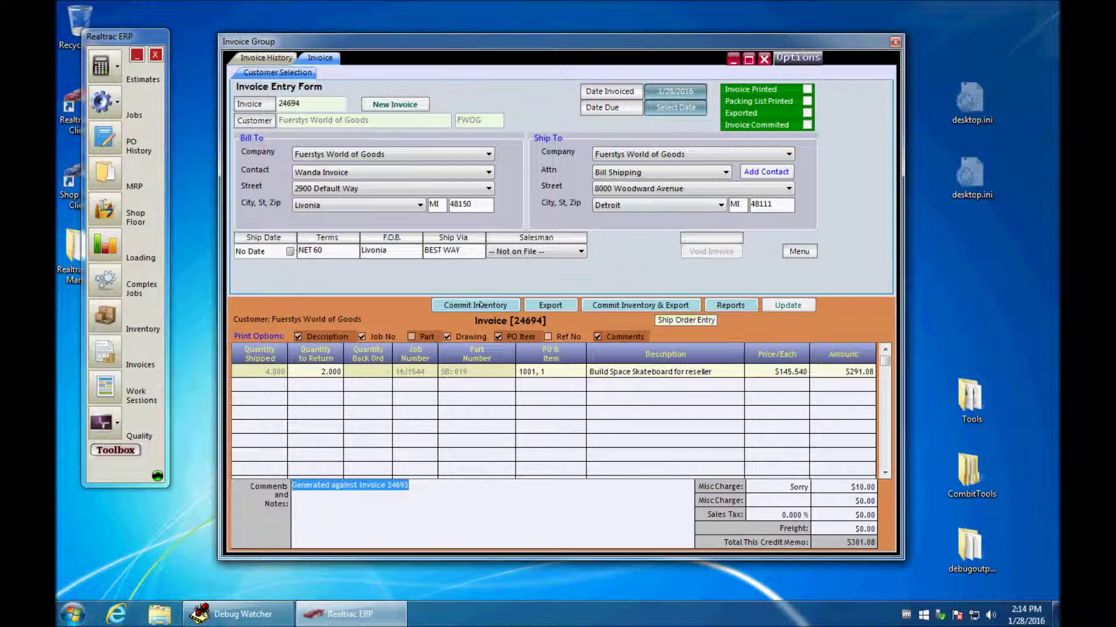
- Commit inventory, returning the 2 units to location Test Bench with status Inspect
{"action": "left_click", "coordinate": [483, 306]}
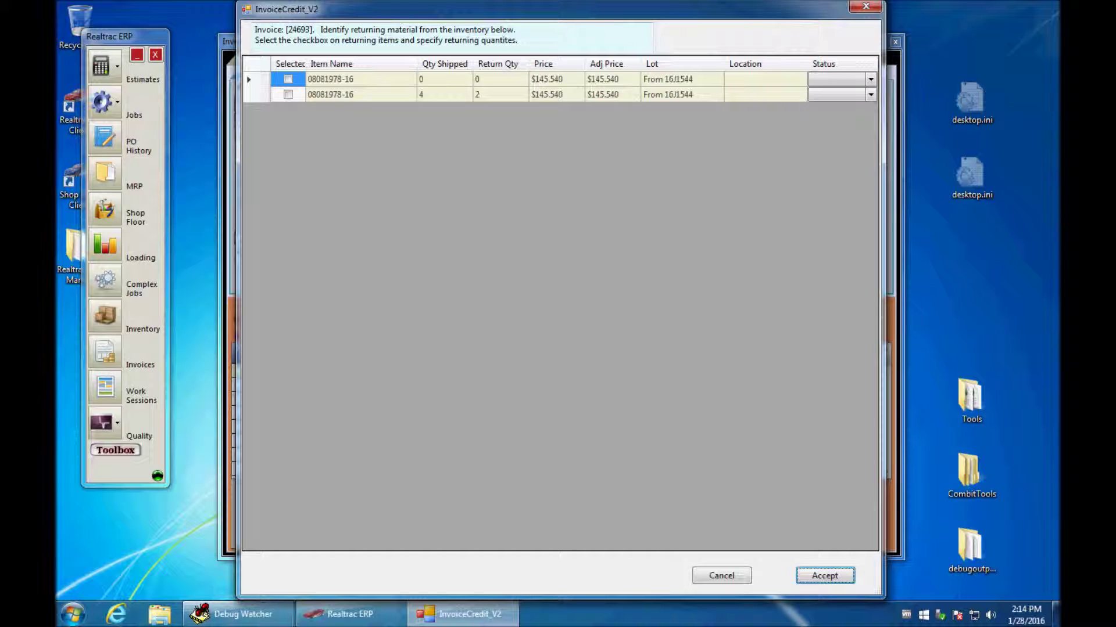
{"action": "left_click", "coordinate": [288, 94]}
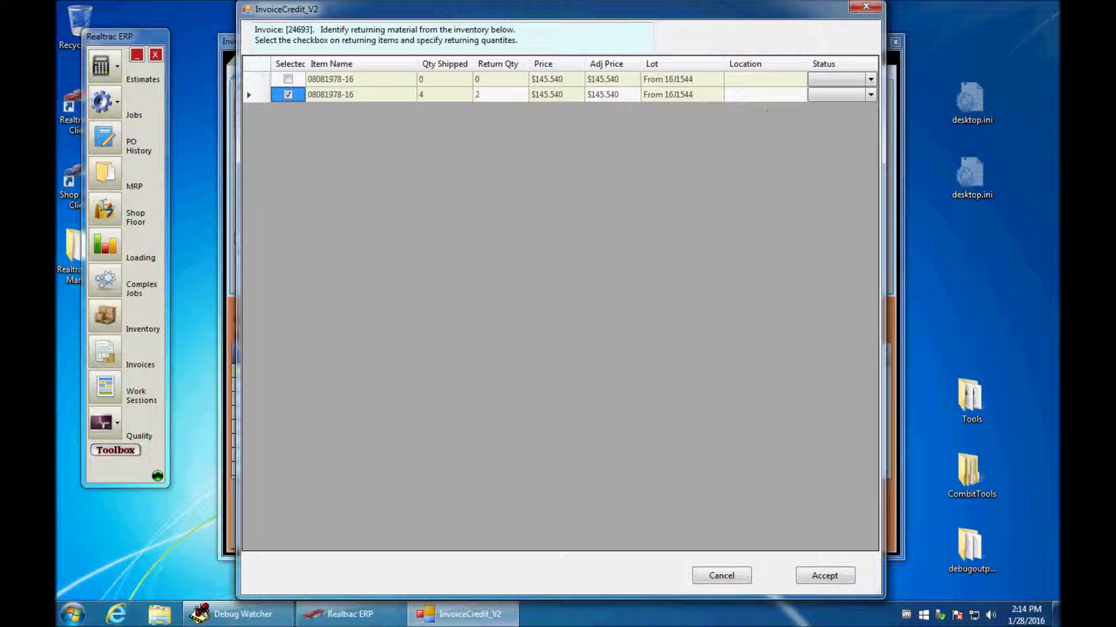
{"action": "left_click", "coordinate": [764, 95]}
{"action": "type", "text": "Test"}
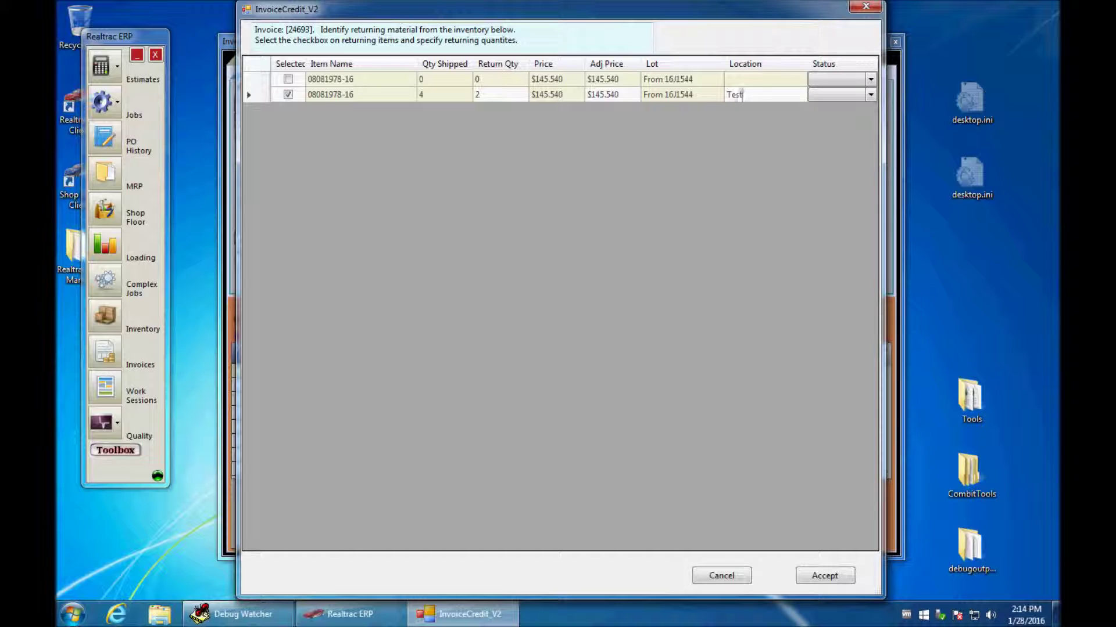
{"action": "type", "text": " Bench"}
{"action": "left_click", "coordinate": [869, 95]}
{"action": "left_click", "coordinate": [870, 95]}
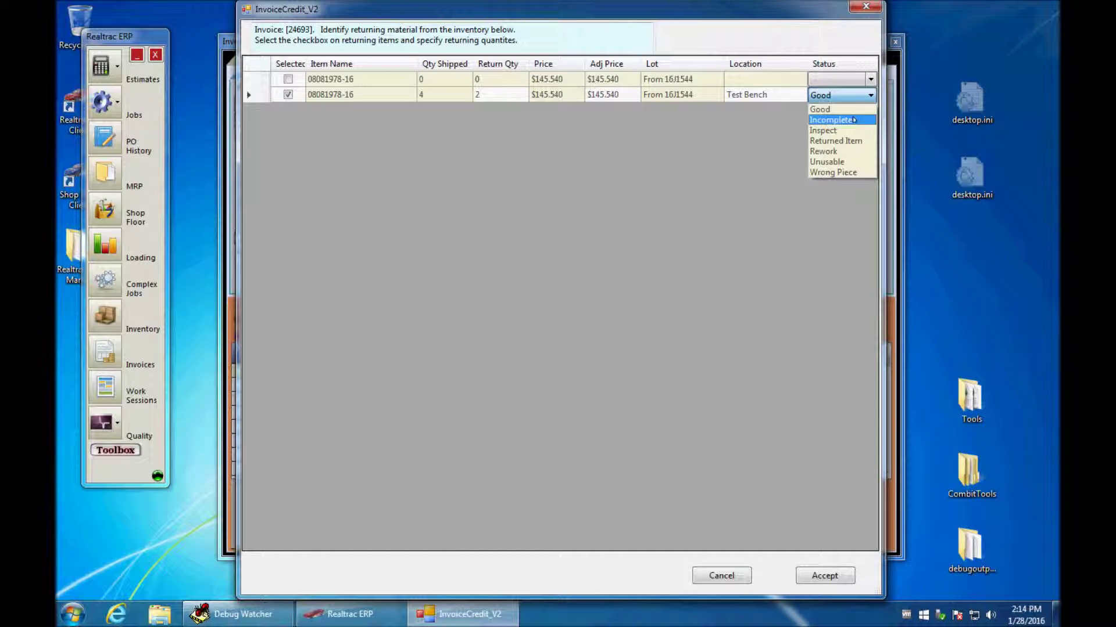
{"action": "left_click", "coordinate": [848, 129]}
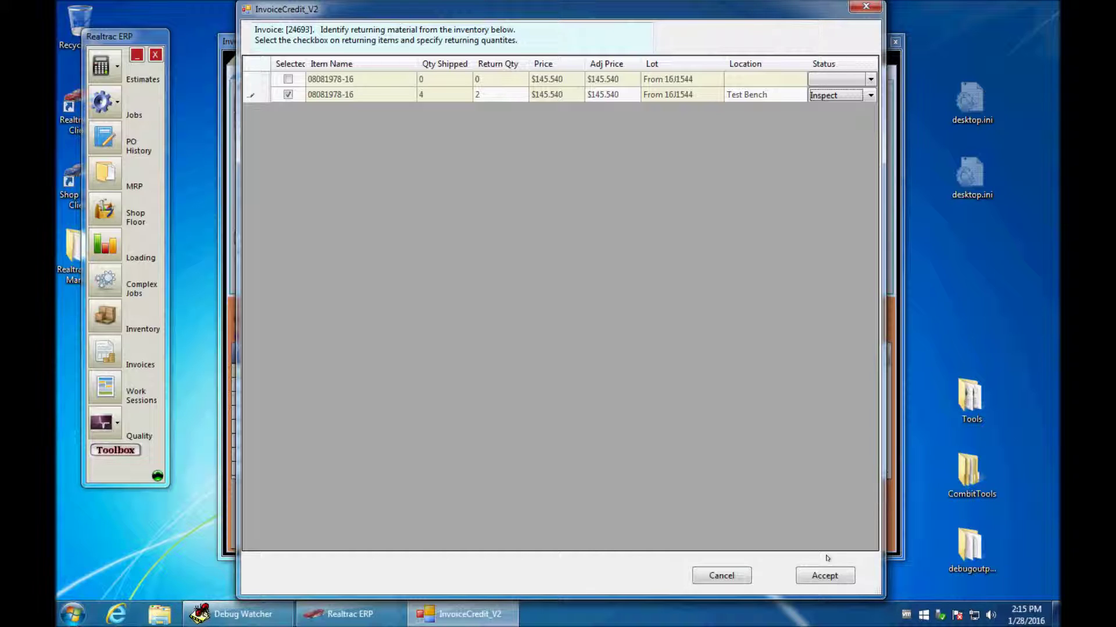
{"action": "left_click", "coordinate": [824, 577]}
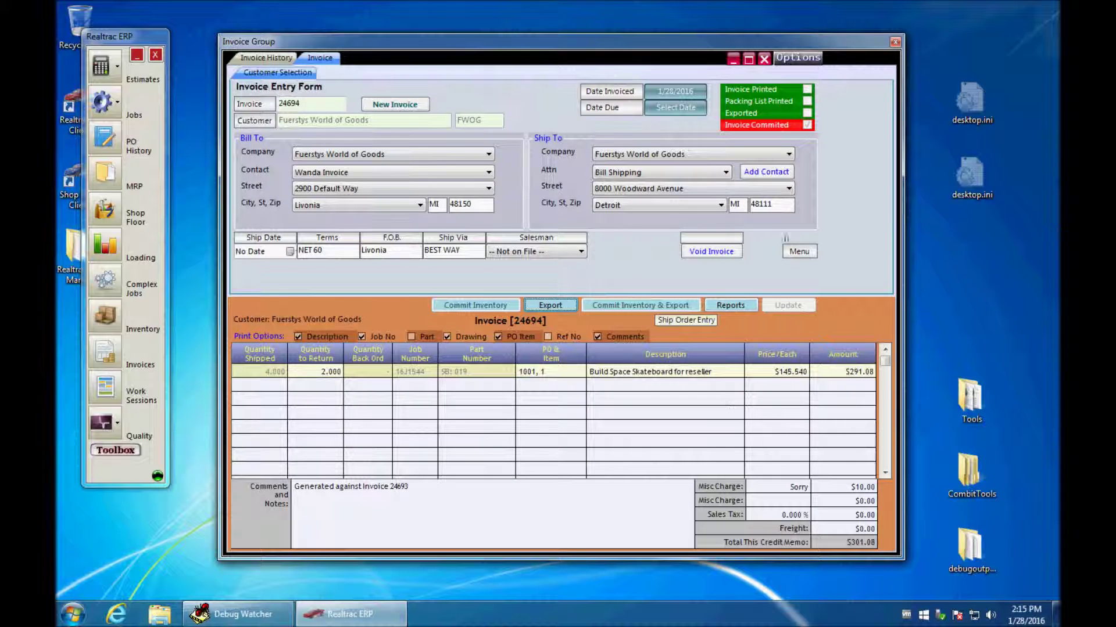
- Preview credit memo 24694 alone at page width, excluding the packing list
{"action": "left_click", "coordinate": [731, 306]}
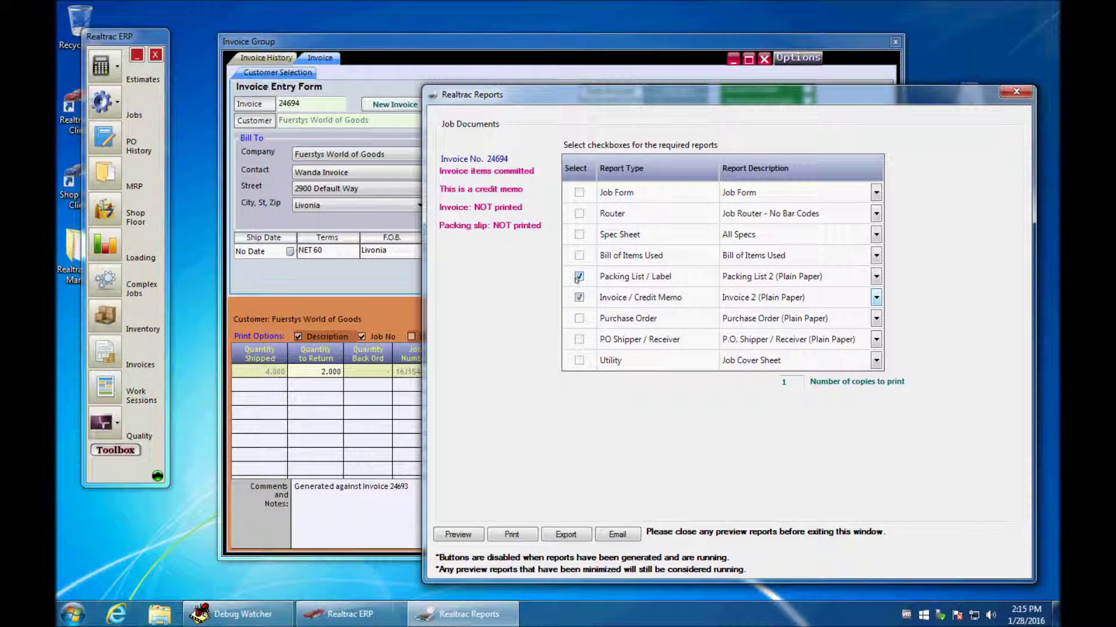
{"action": "left_click", "coordinate": [580, 276]}
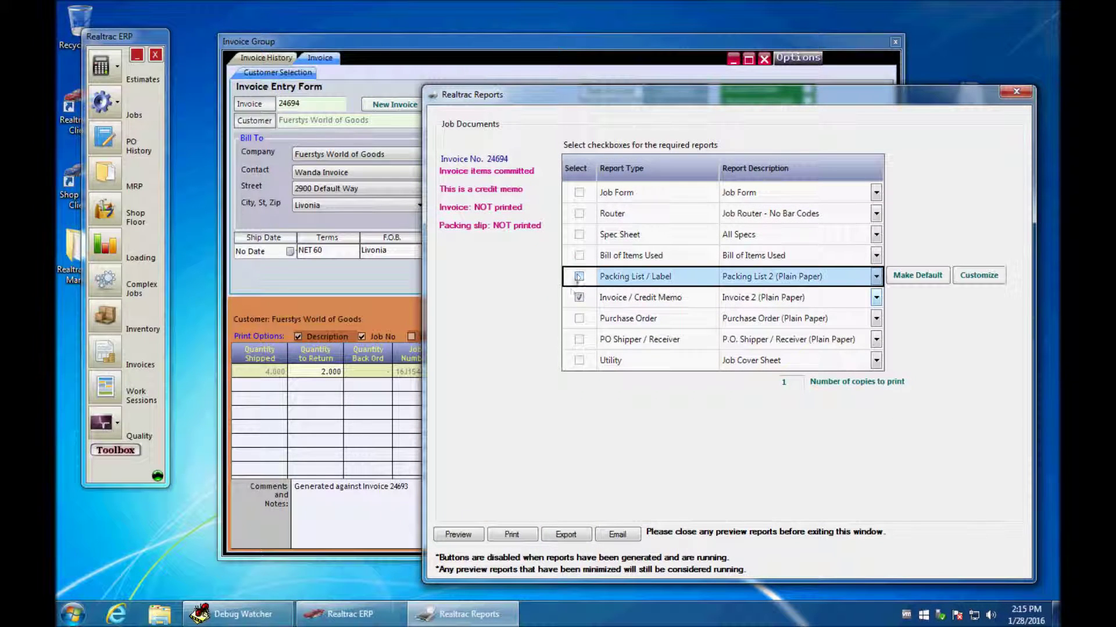
{"action": "left_click", "coordinate": [458, 535]}
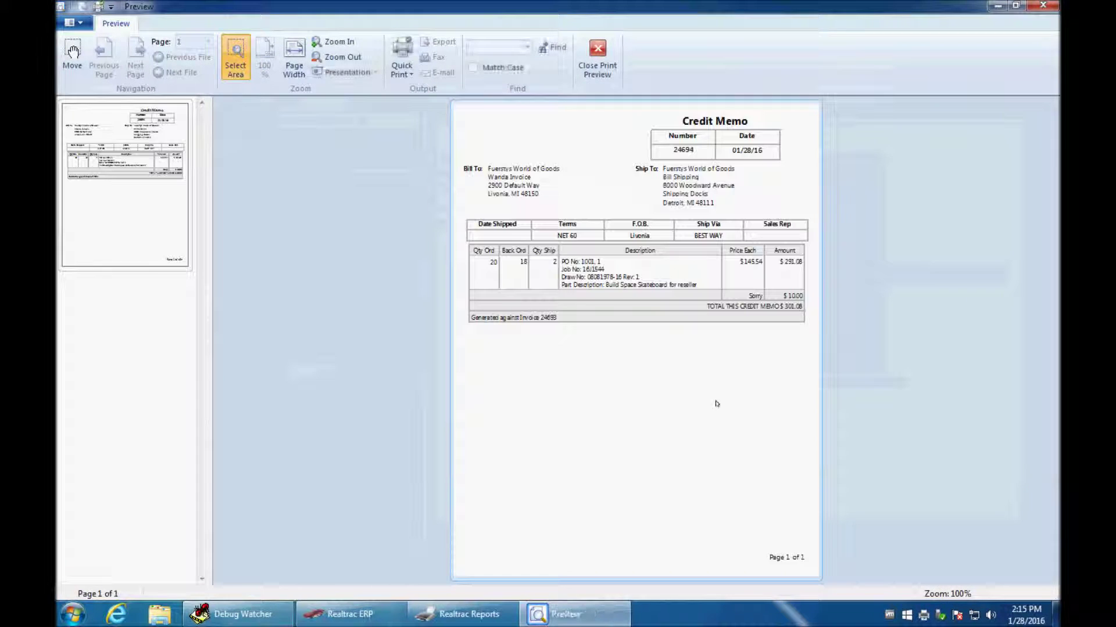
{"action": "left_click", "coordinate": [290, 58]}
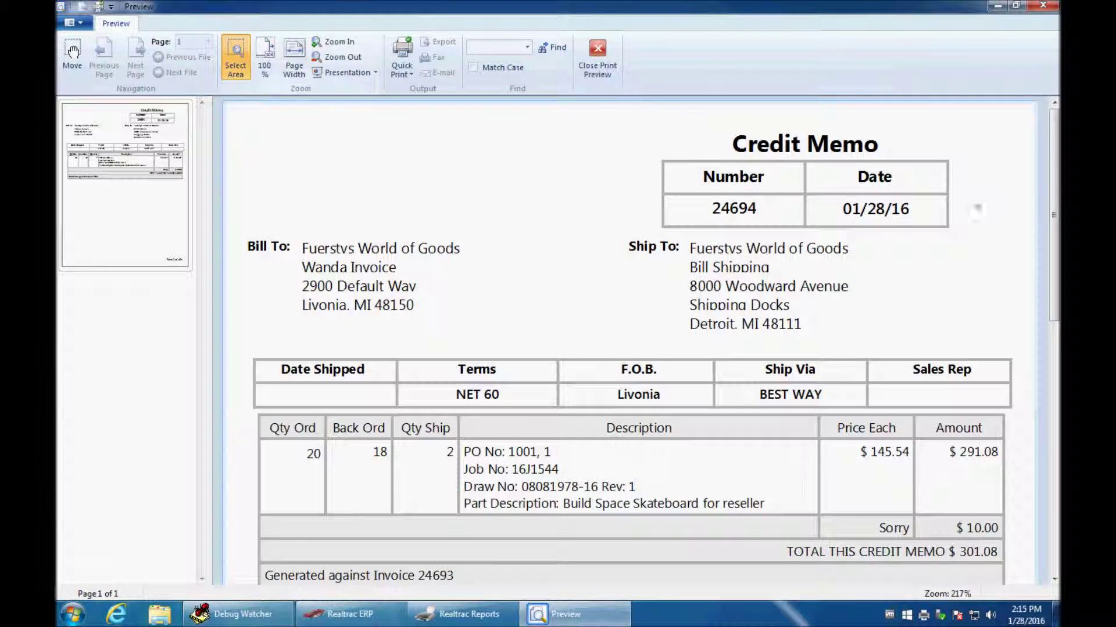
{"action": "left_click_drag", "start_coordinate": [1046, 180], "coordinate": [1048, 232]}
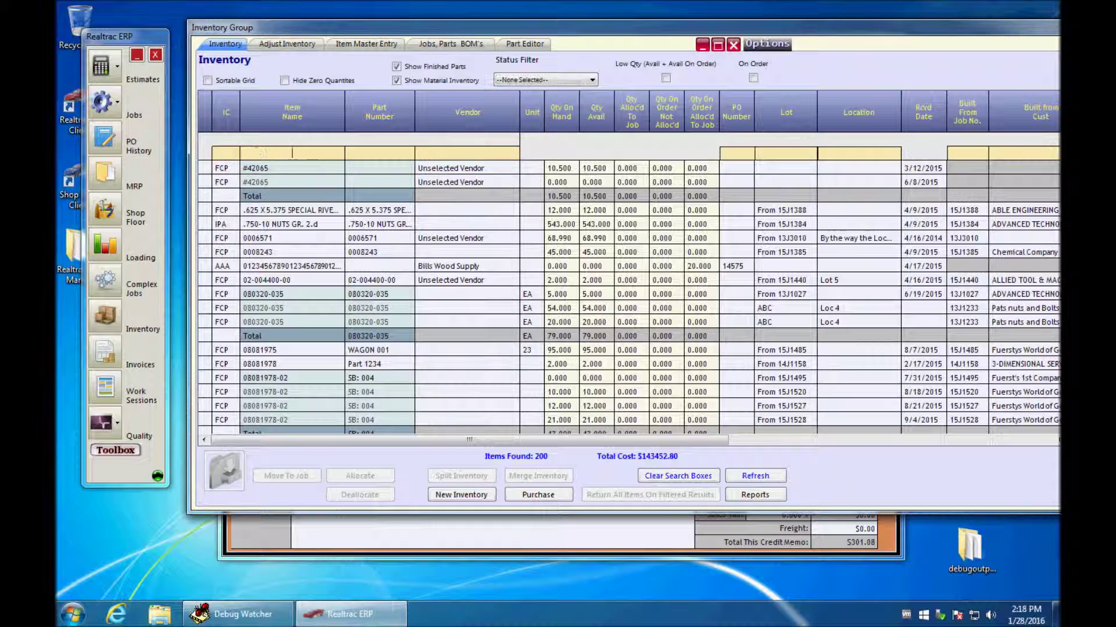
{"action": "left_click", "coordinate": [292, 153]}
{"action": "type", "text": "08081978"}
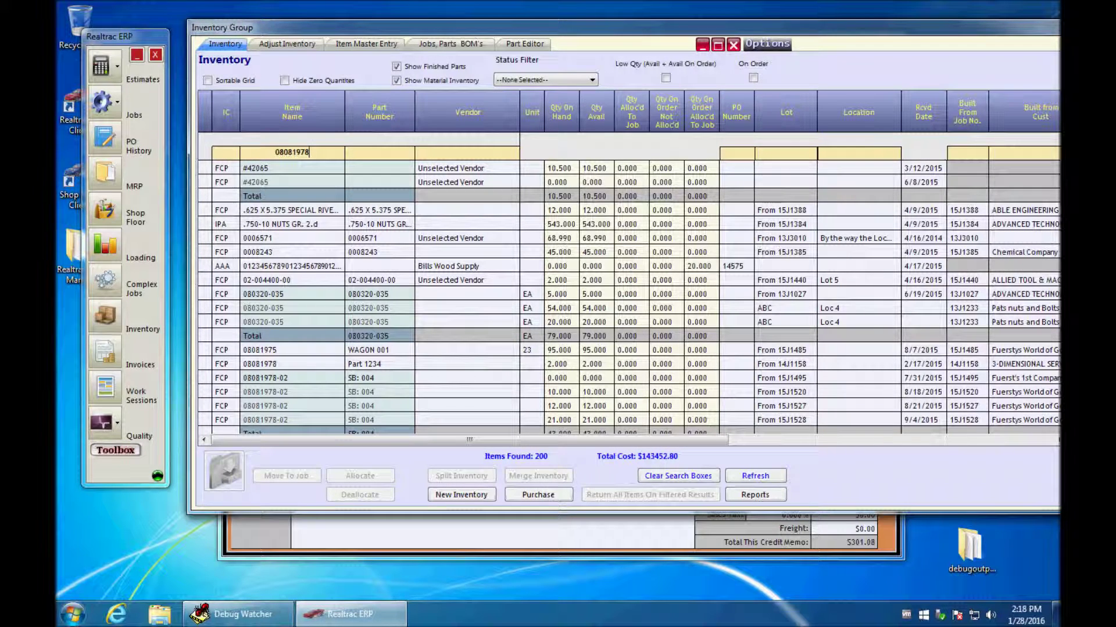
{"action": "type", "text": "-16"}
{"action": "key", "text": "Return"}
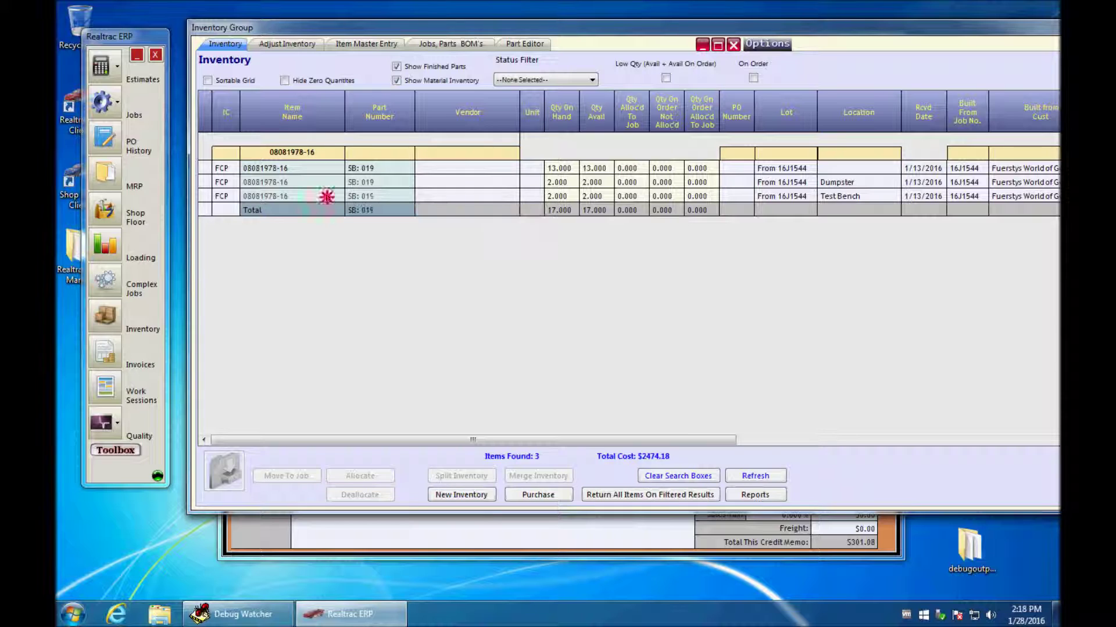
{"action": "left_click", "coordinate": [326, 196]}
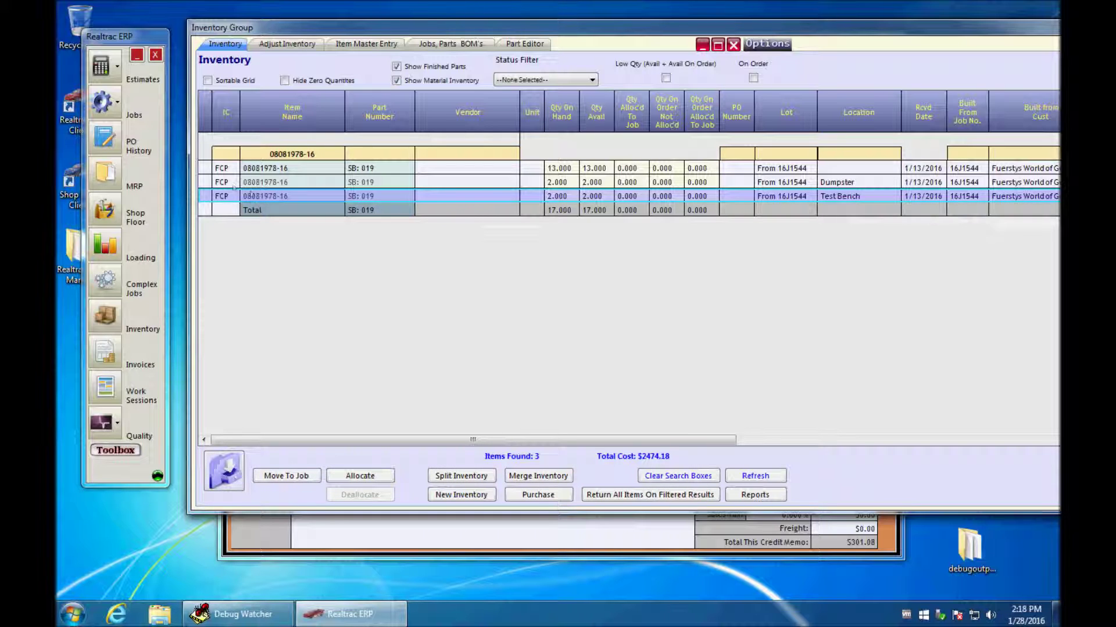
{"action": "double_click", "coordinate": [250, 196]}
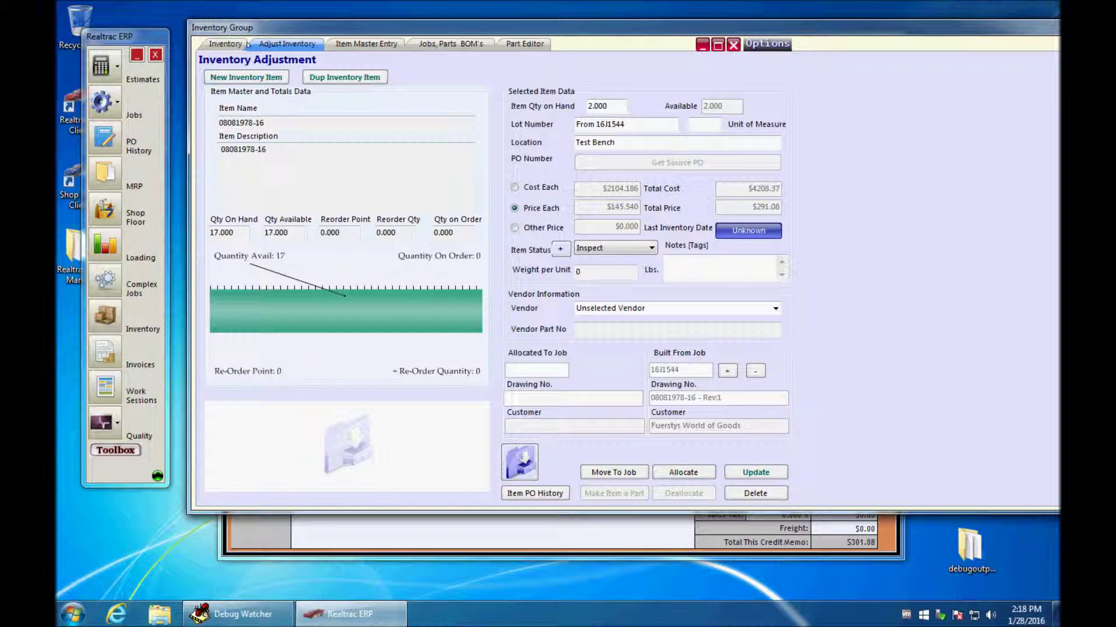
- Verify the record shows Test Bench and Inspect status, cancelling the delete prompt
{"action": "left_click", "coordinate": [223, 44]}
{"action": "left_click", "coordinate": [273, 44]}
{"action": "left_click", "coordinate": [629, 143]}
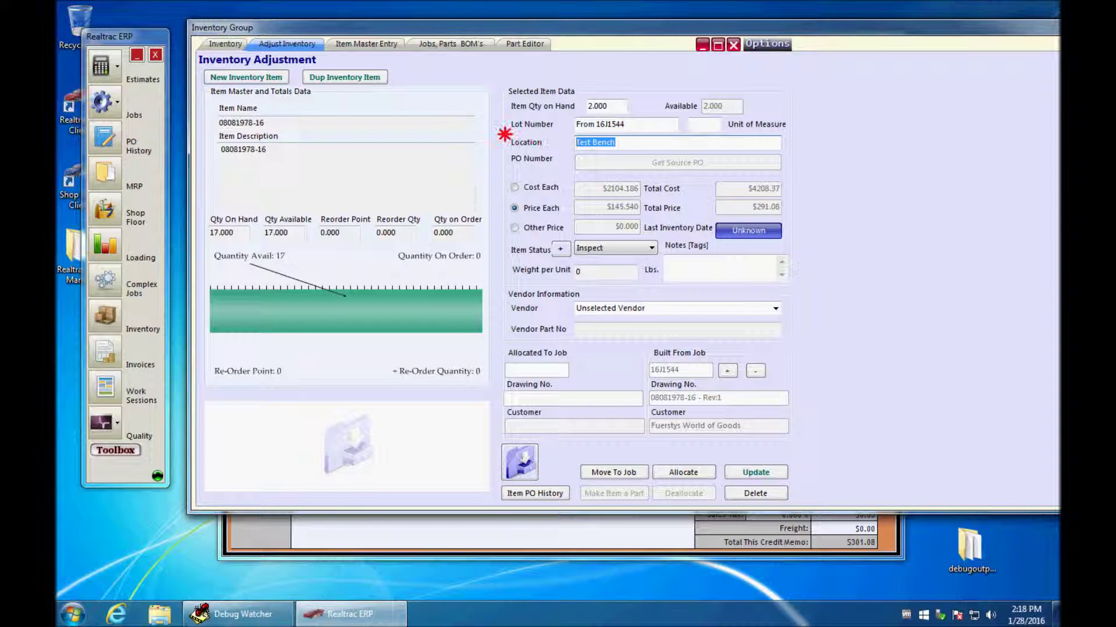
{"action": "left_click", "coordinate": [620, 248]}
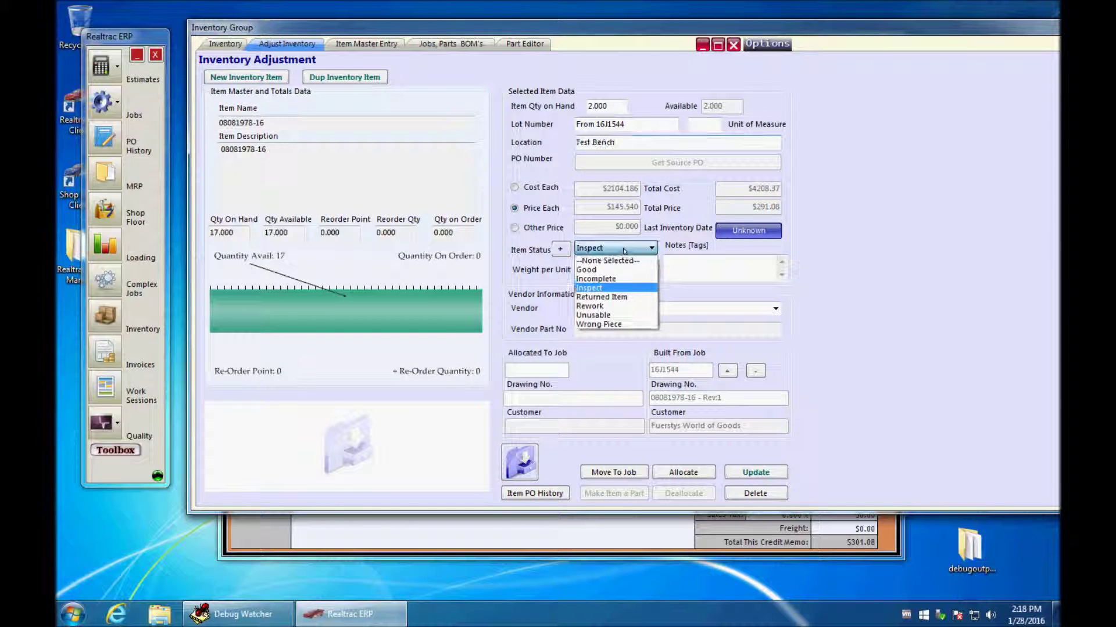
{"action": "left_click", "coordinate": [603, 285]}
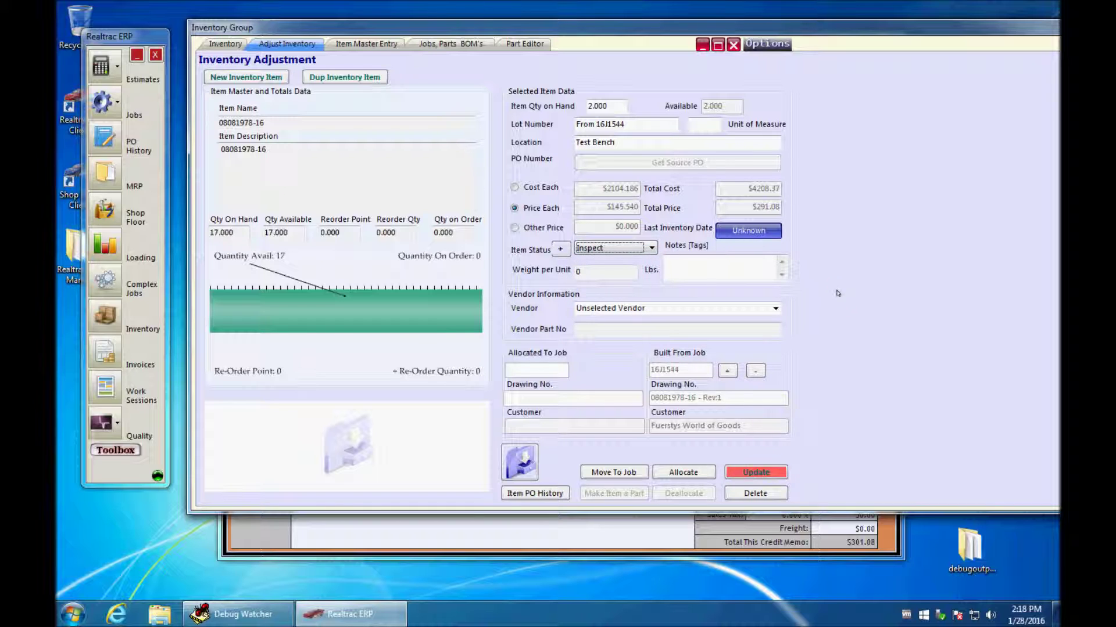
{"action": "left_click", "coordinate": [771, 494]}
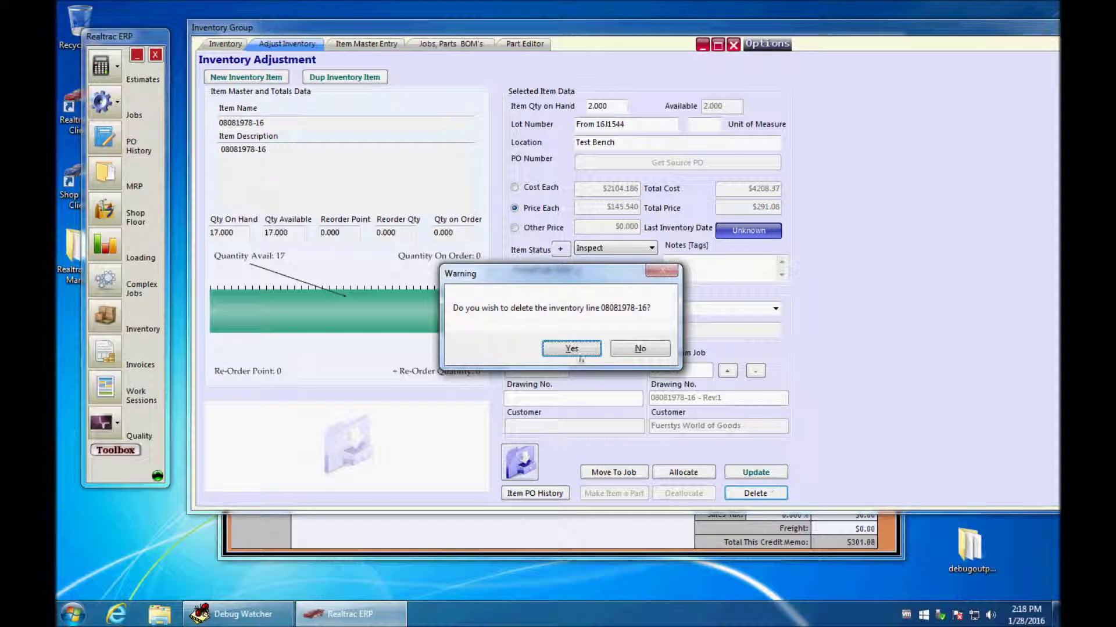
{"action": "left_click", "coordinate": [650, 351]}
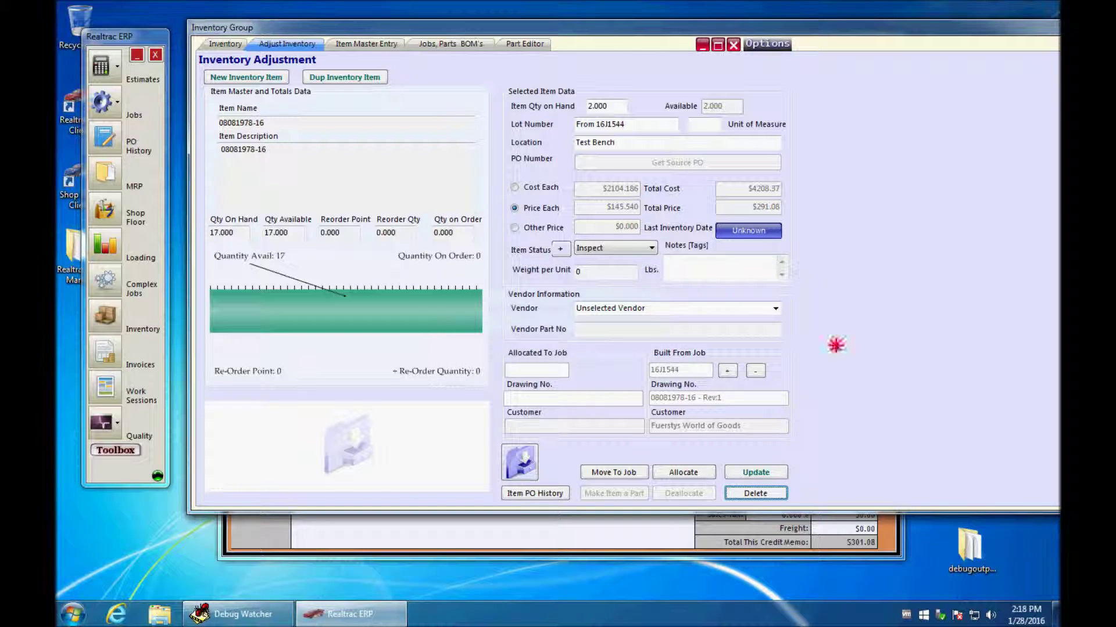
- Close the Inventory and credit memo 24694 windows
{"action": "left_click", "coordinate": [734, 46]}
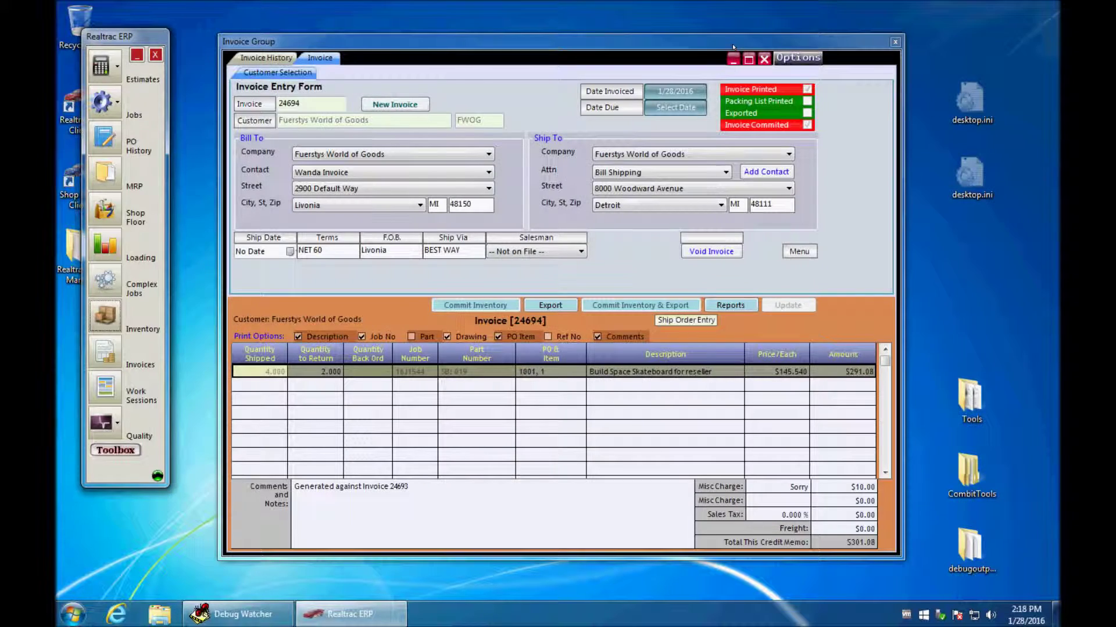
{"action": "left_click", "coordinate": [765, 59]}
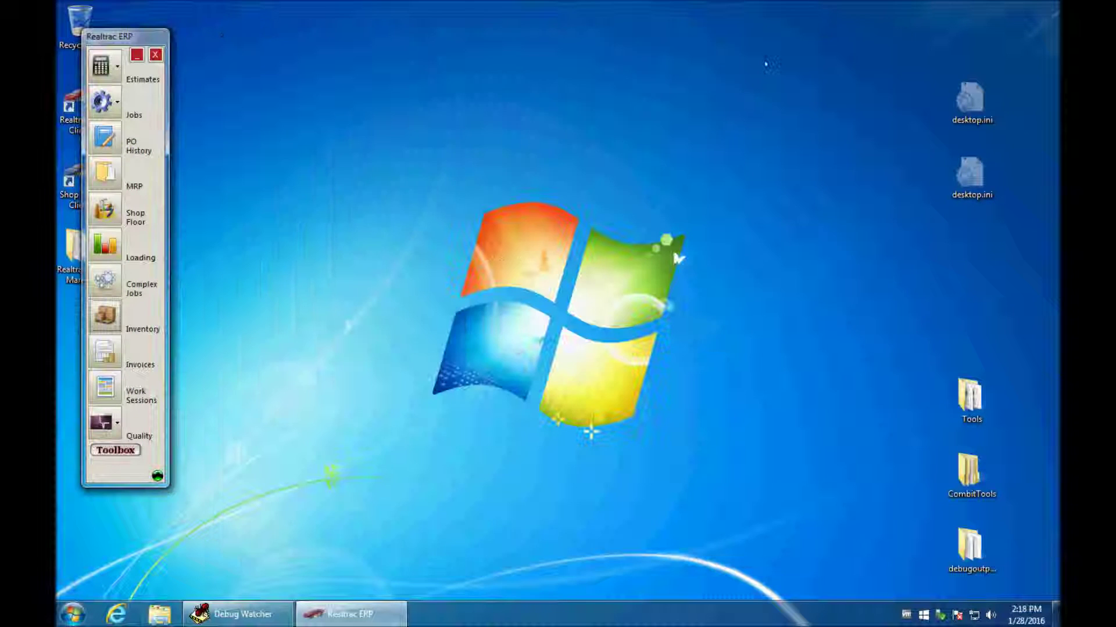